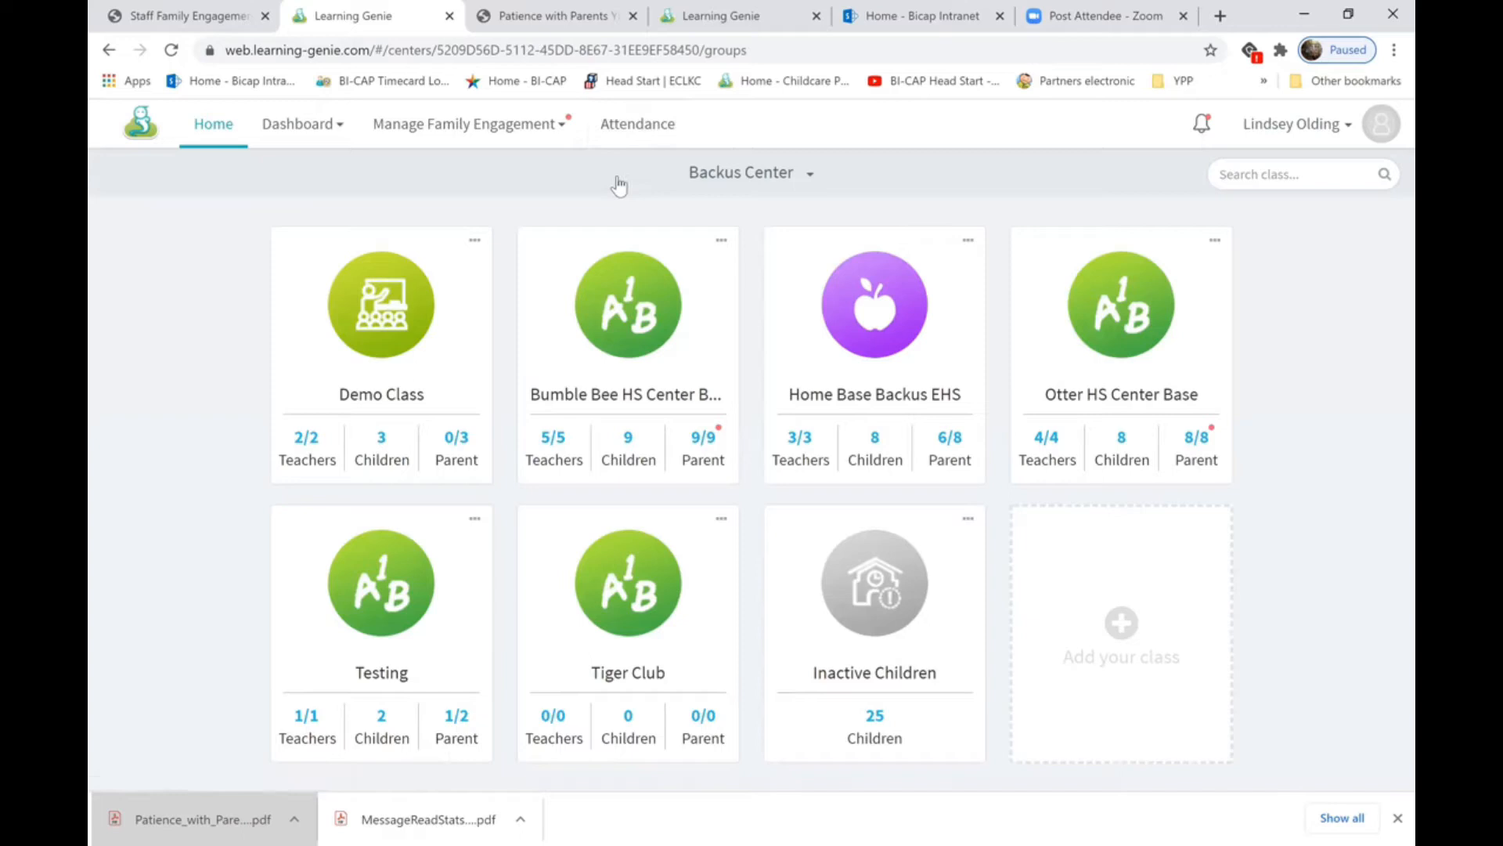
Step: View the classes of Bemidji Center HEADSTART, and return to those of Backus Center
left_click(724, 175)
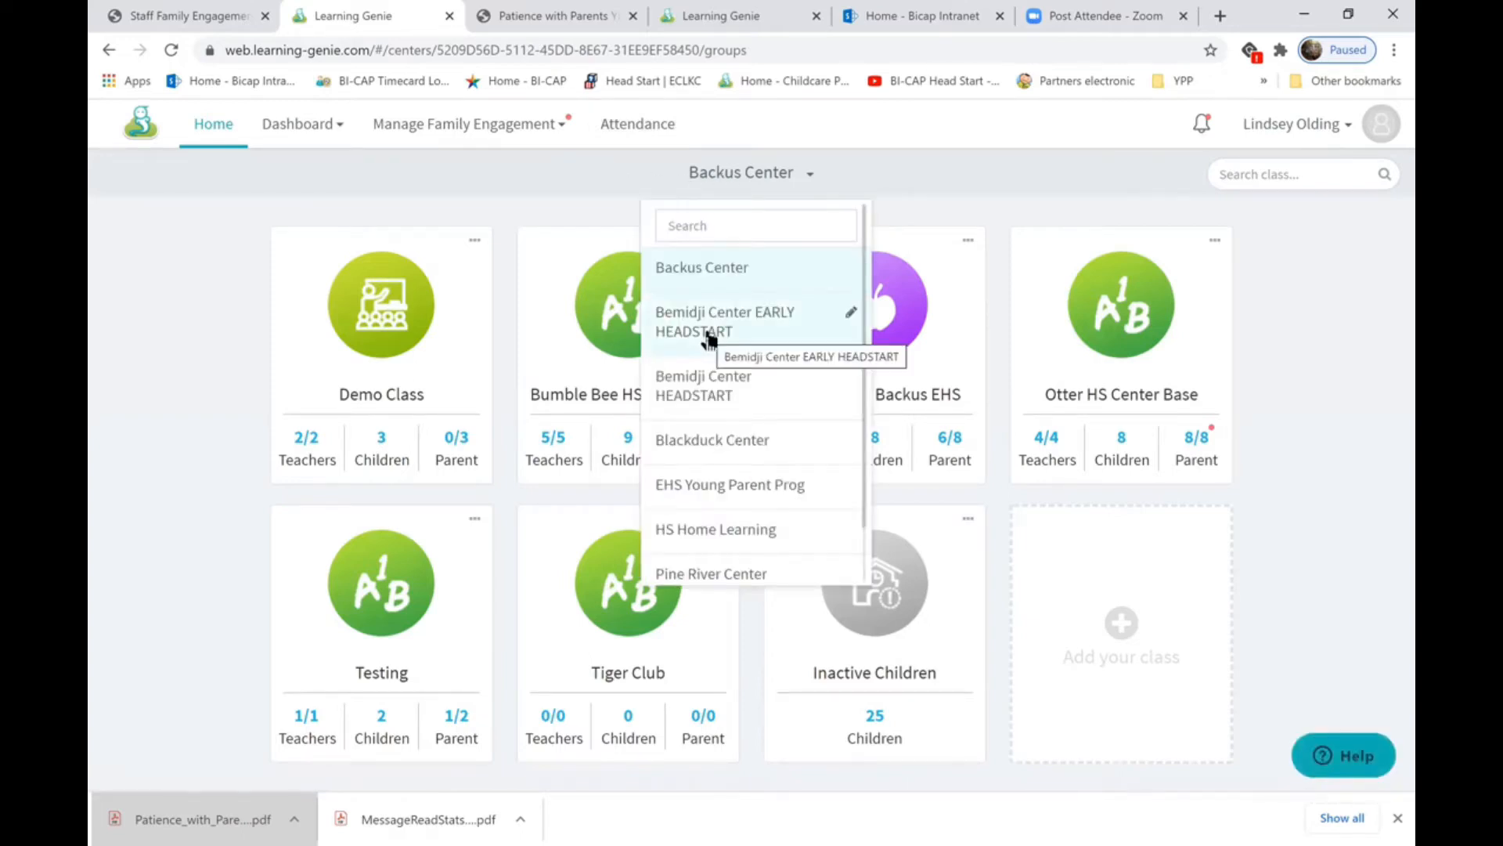
left_click(709, 387)
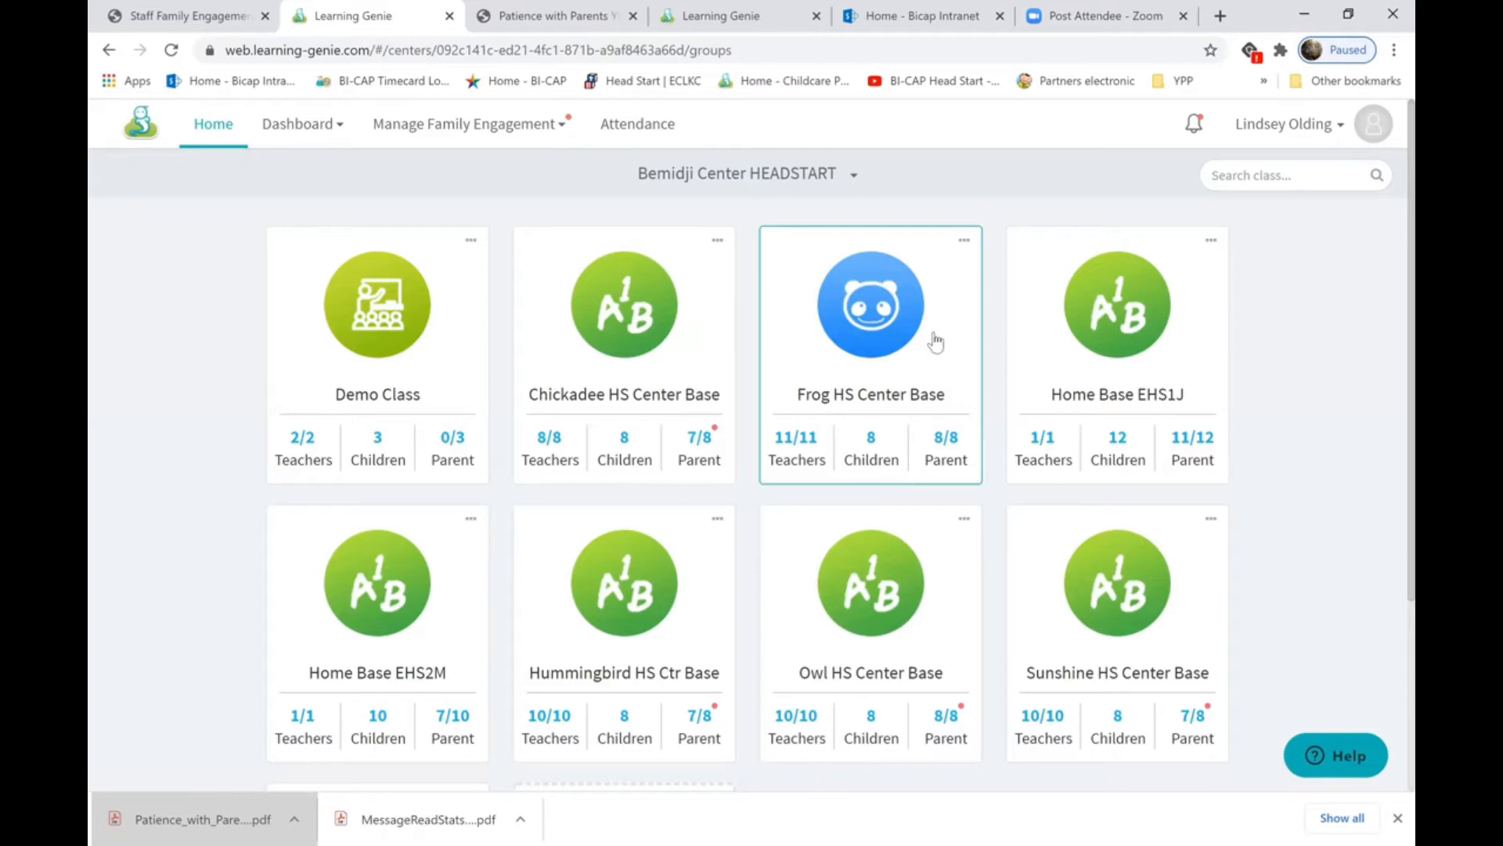
left_click(834, 175)
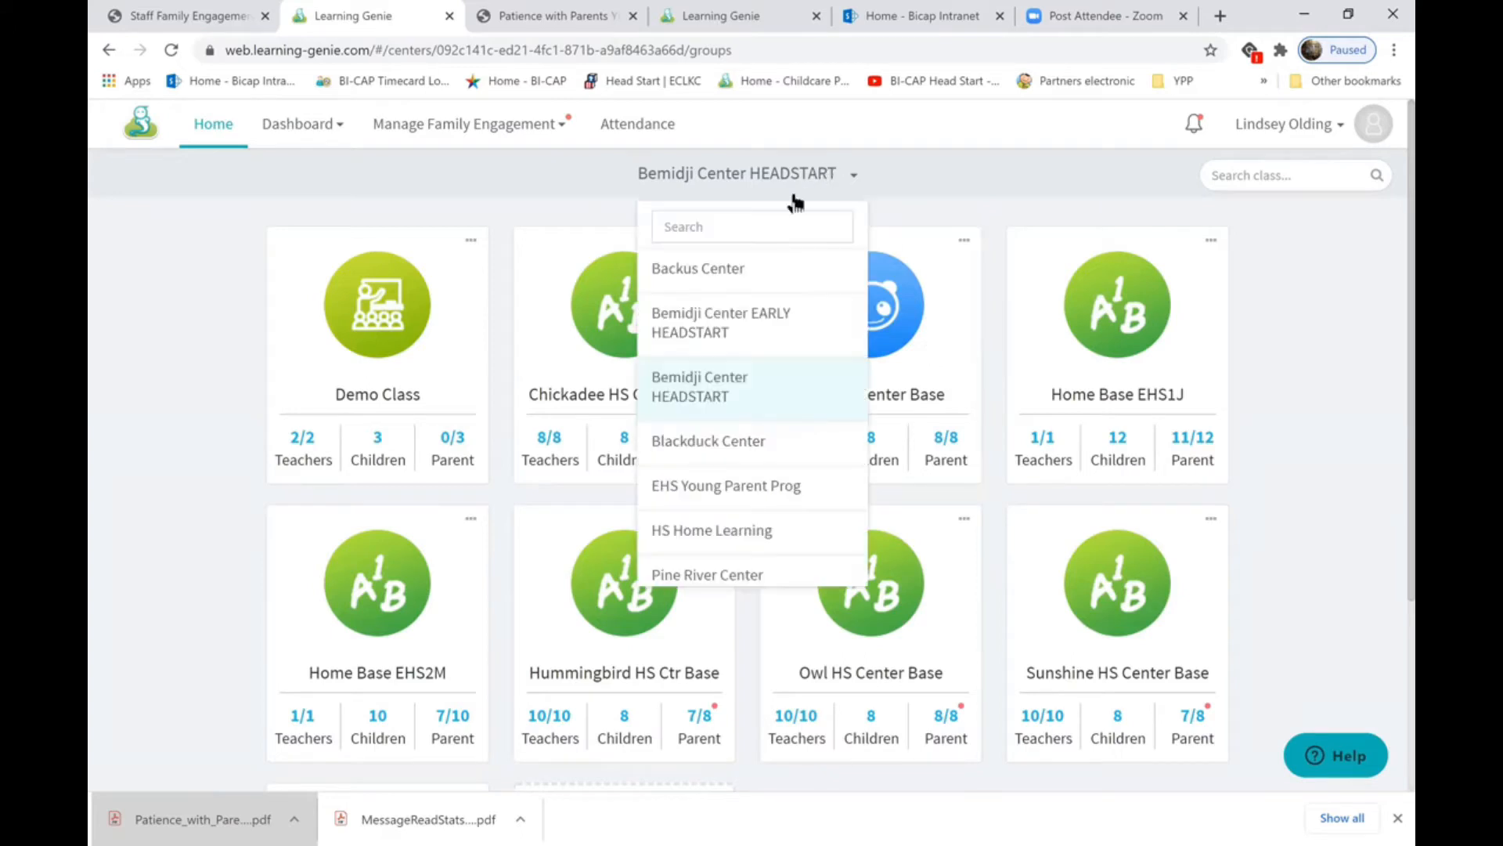
left_click(765, 270)
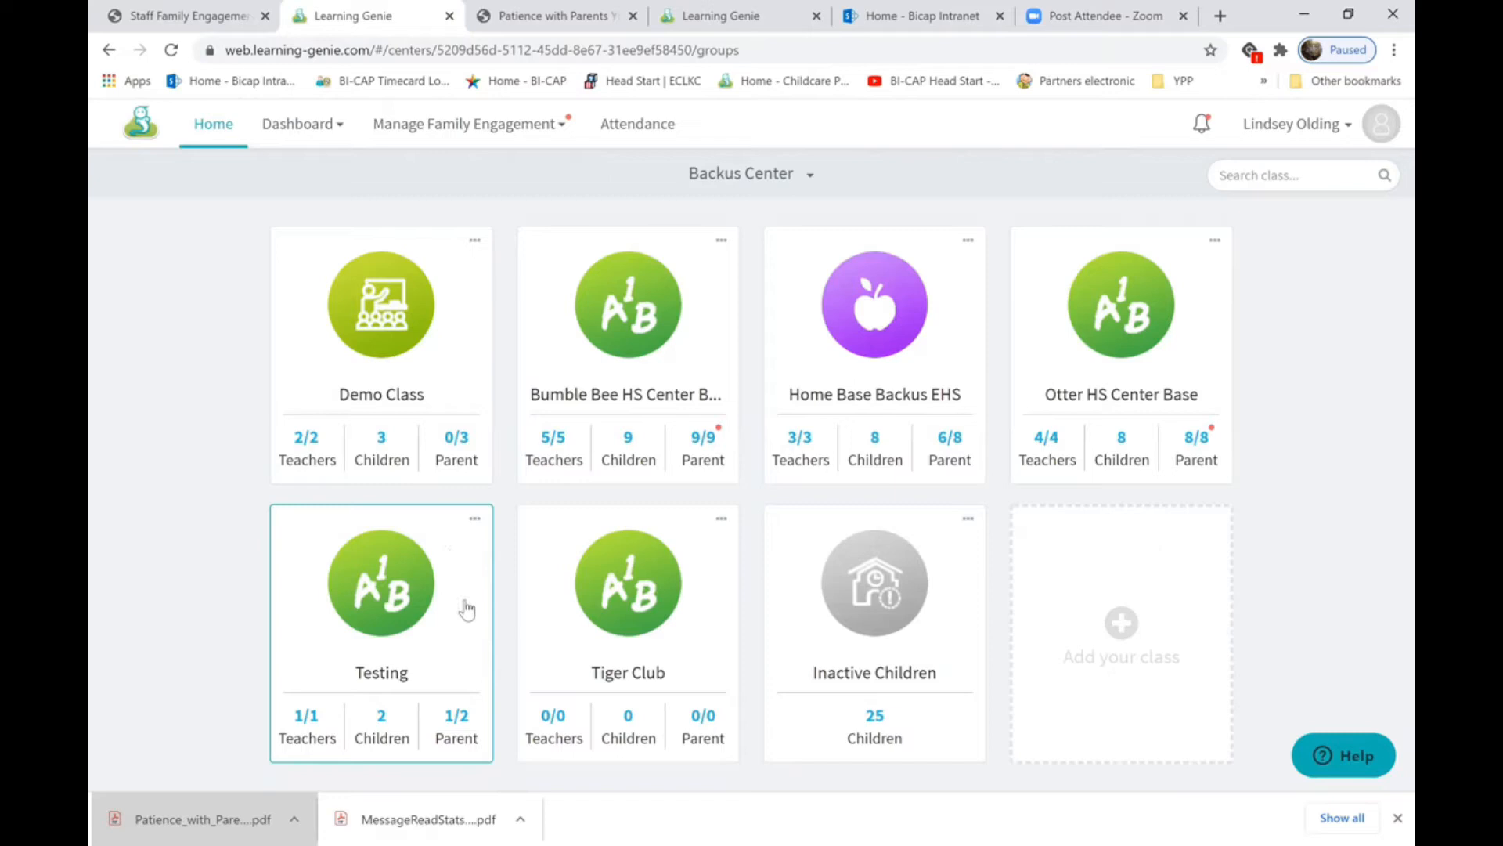
Step: Open the Testing class of Backus Center and start a new engagement item
mouse_move(307, 740)
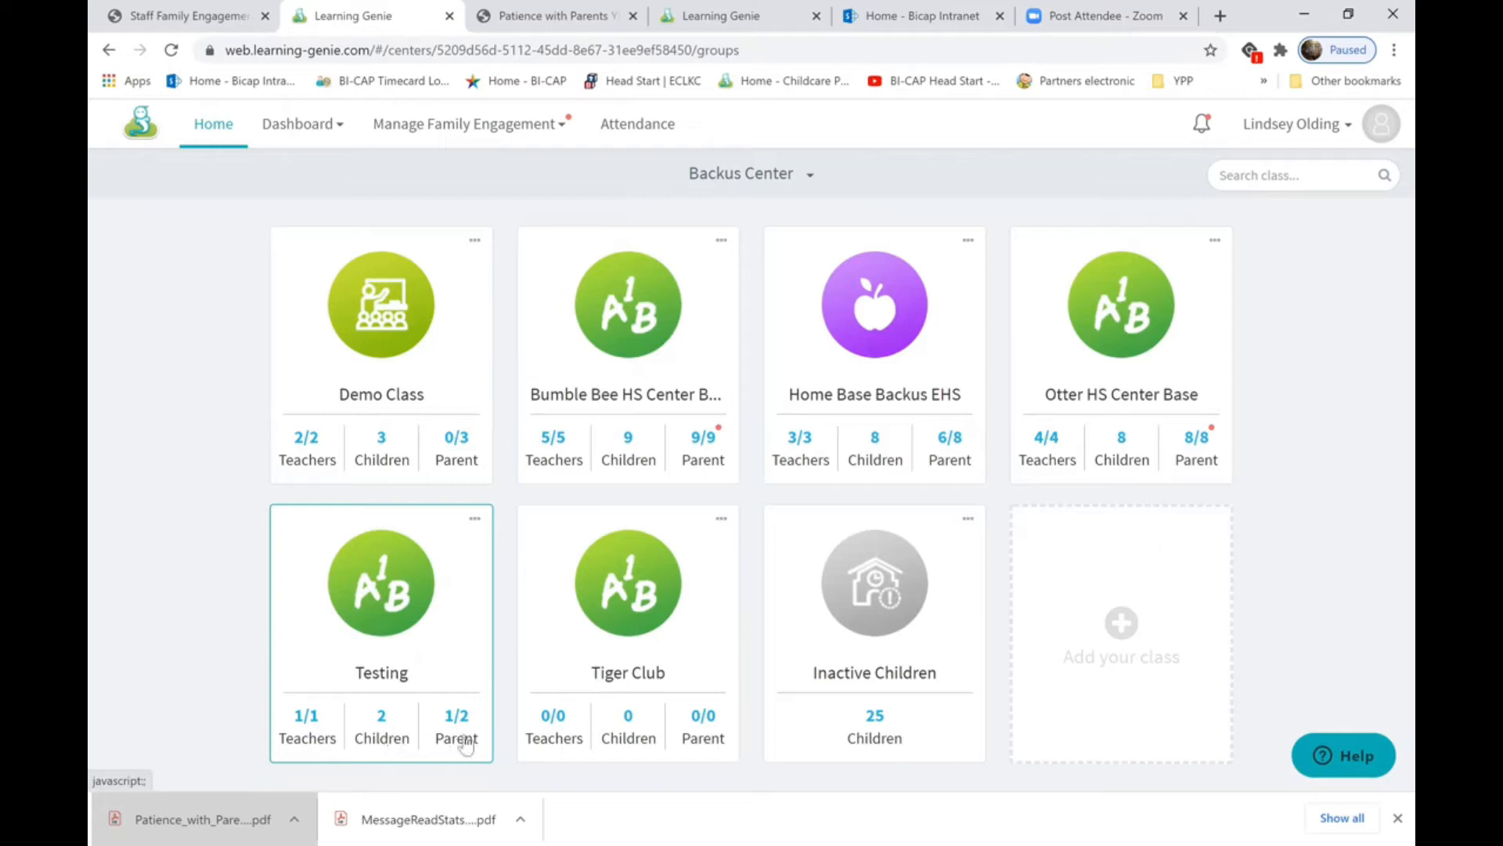
mouse_move(454, 744)
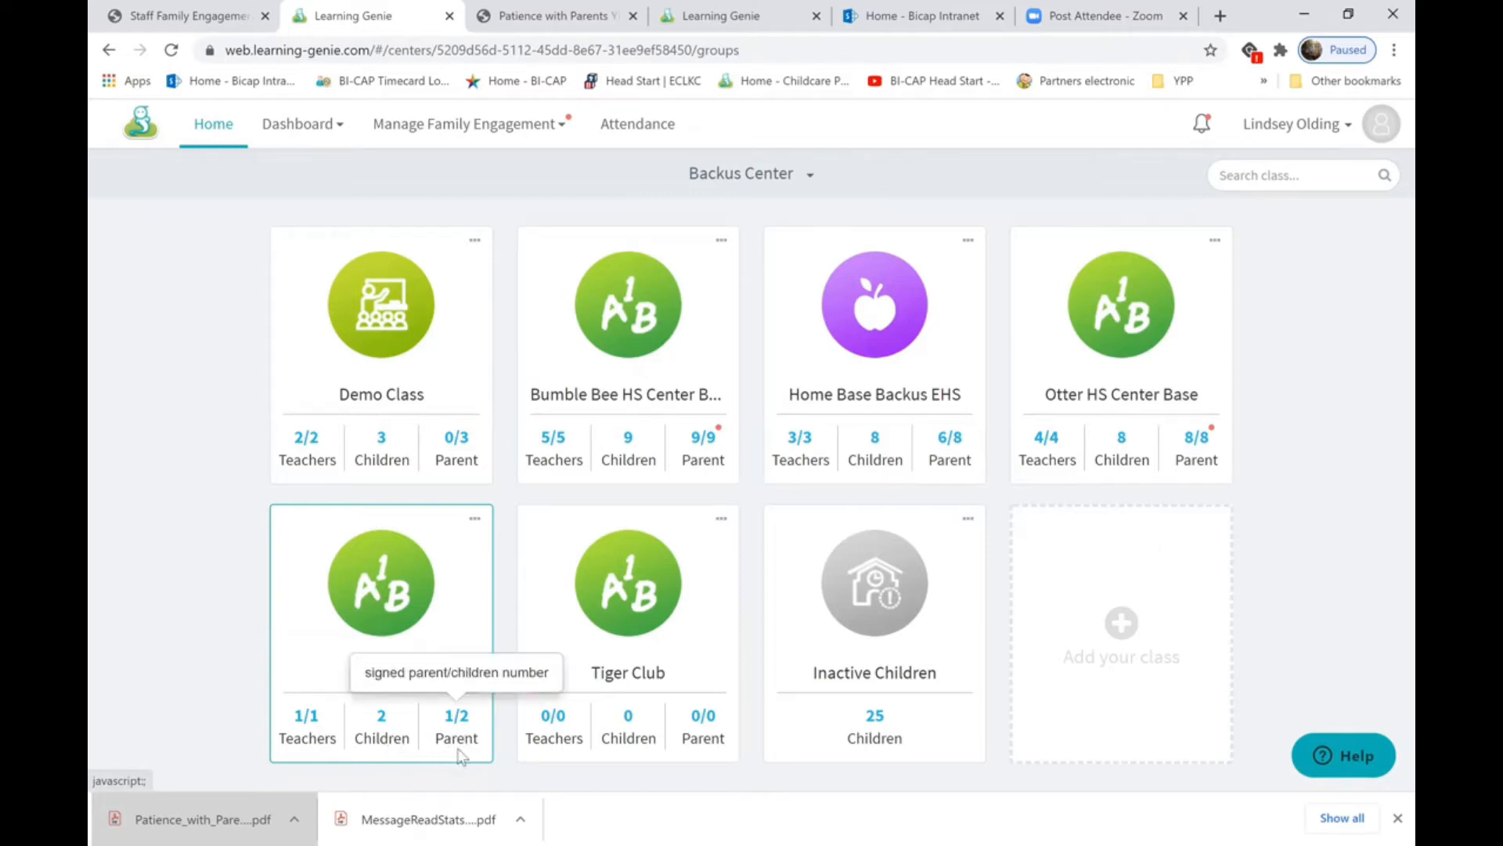
left_click(389, 576)
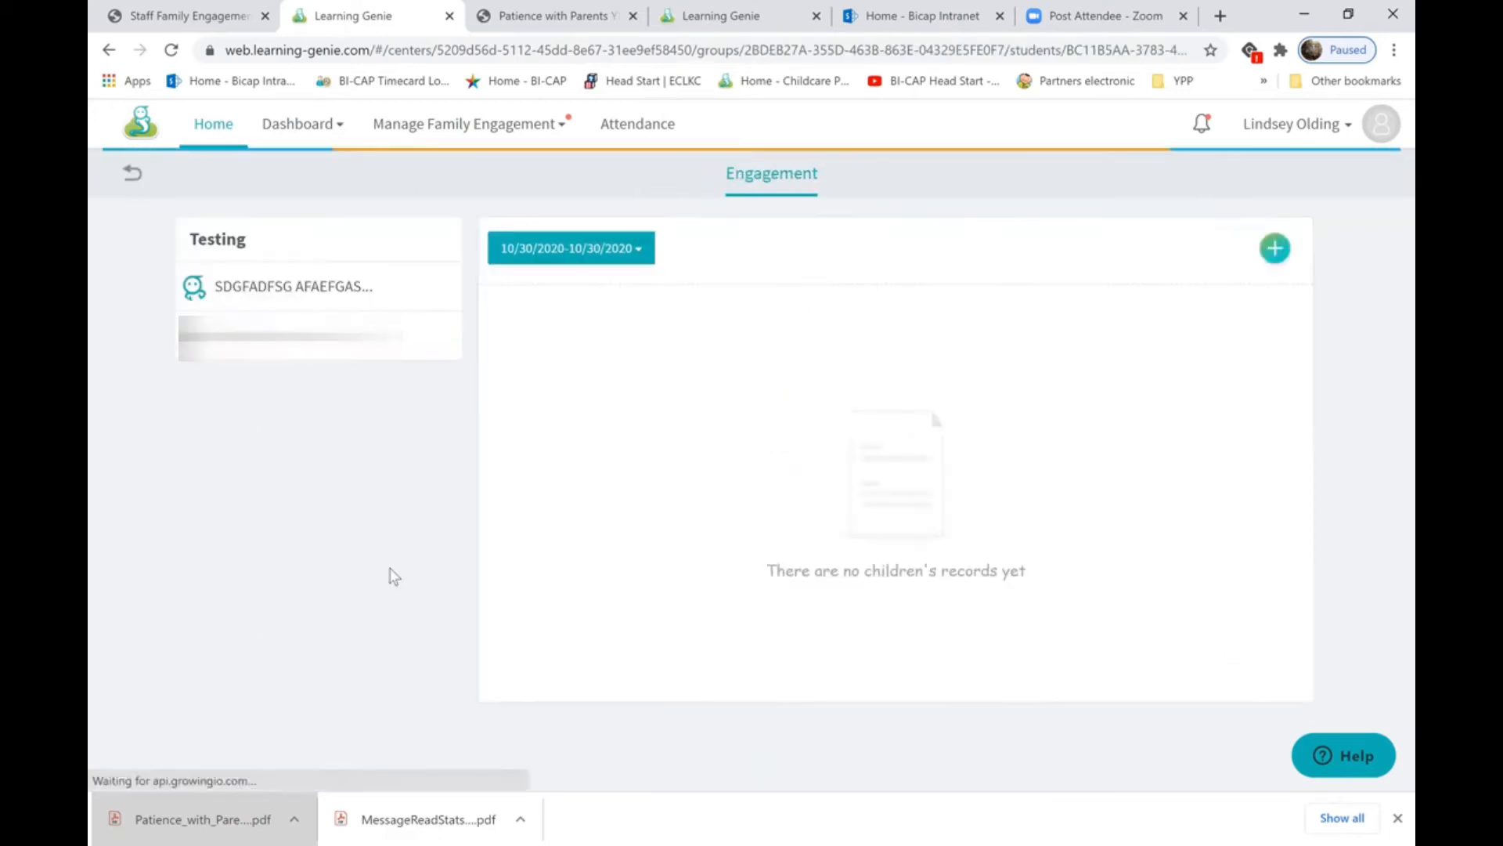
left_click(1274, 250)
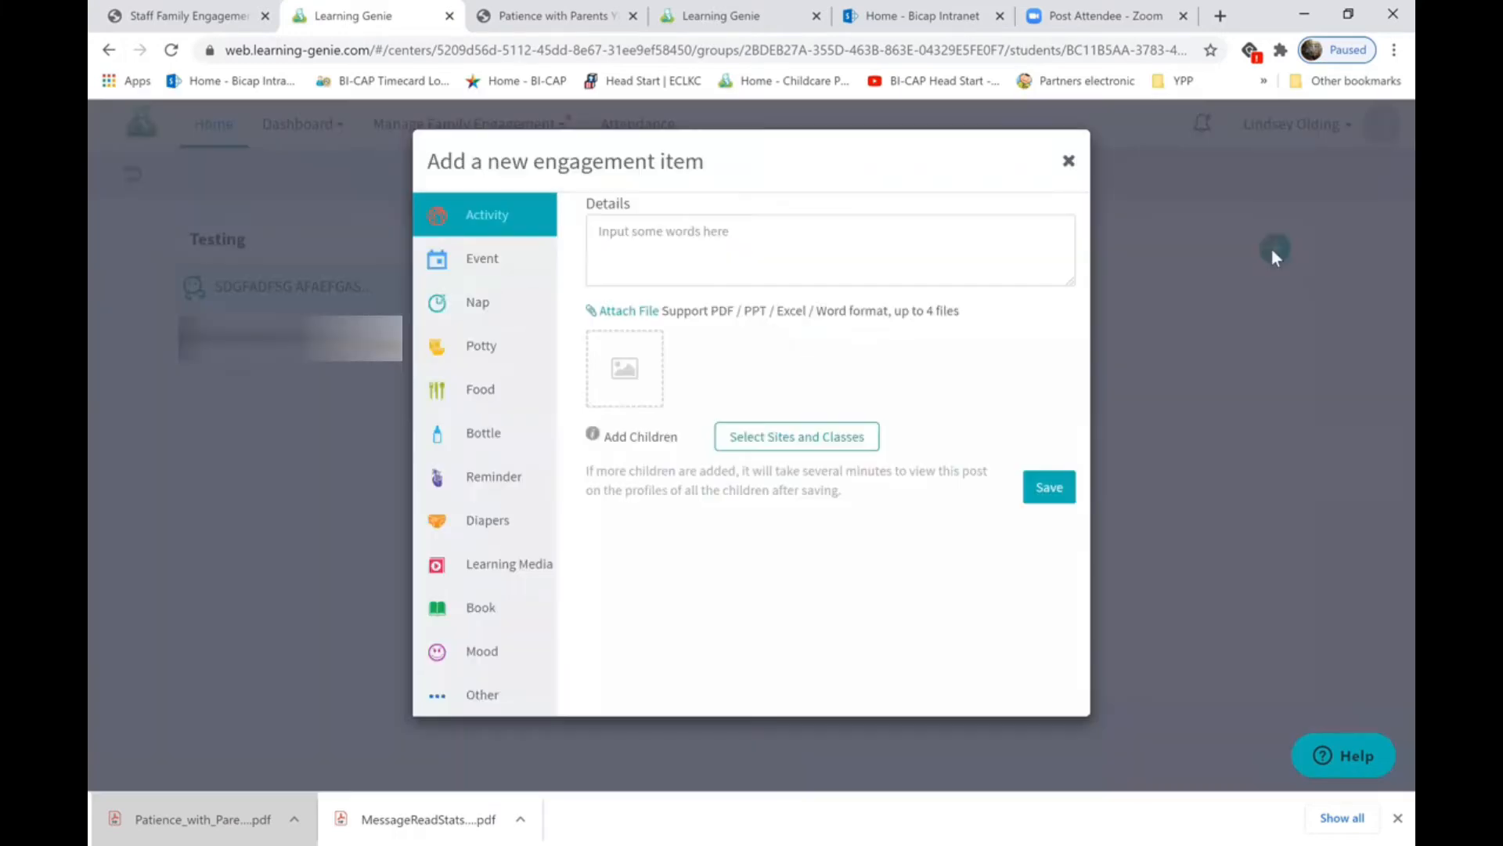
Step: Look through the fields of the Event form and close it without creating an event
left_click(482, 259)
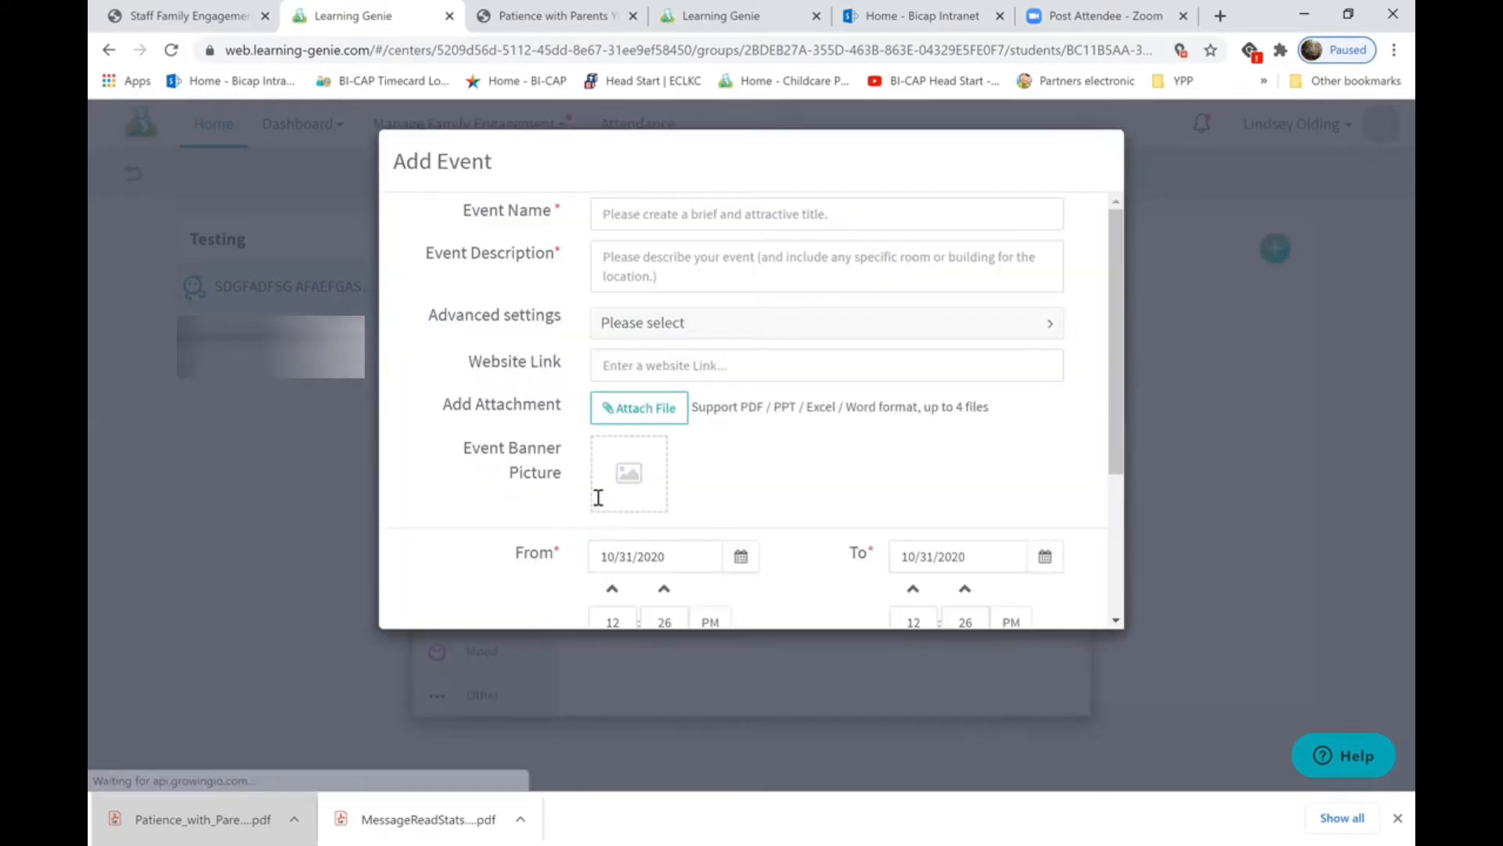
left_click_drag(1121, 418, 1119, 588)
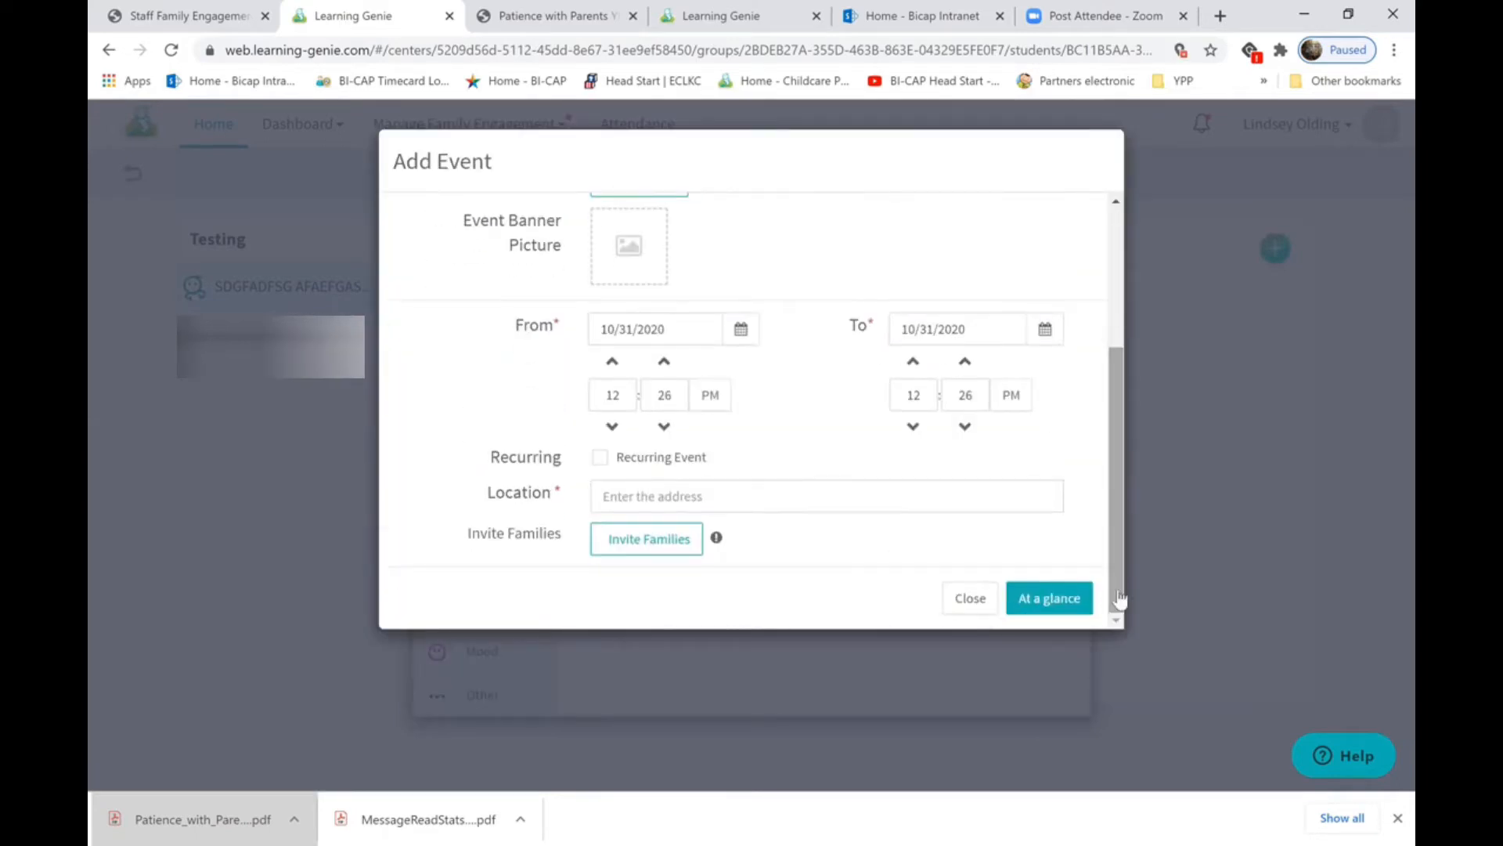
left_click(967, 605)
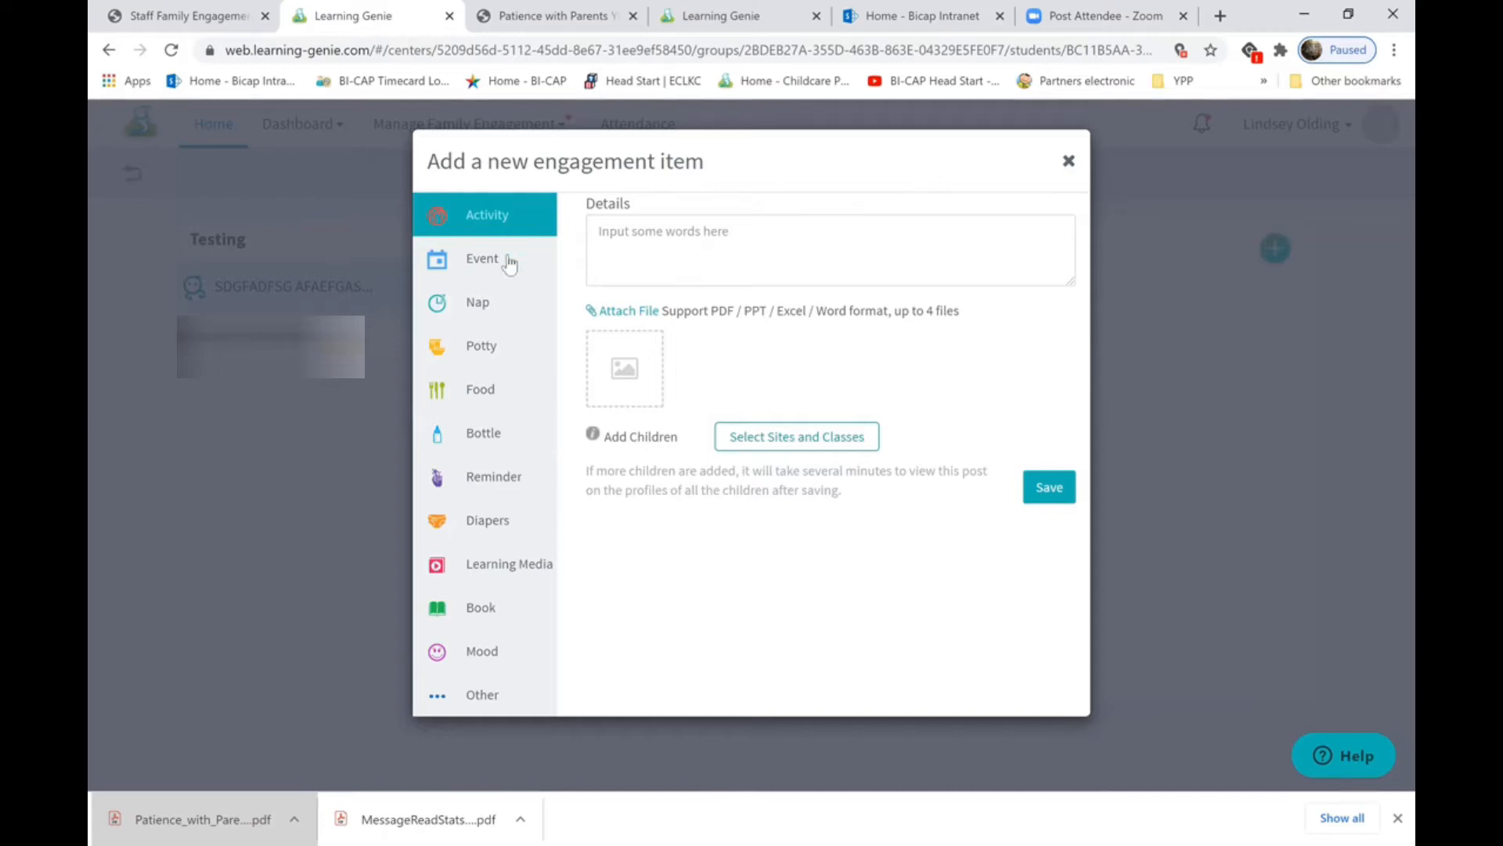
Step: Make the engagement item a Reminder and assign it to the first listed child in Backus Center's Testing class
left_click(502, 487)
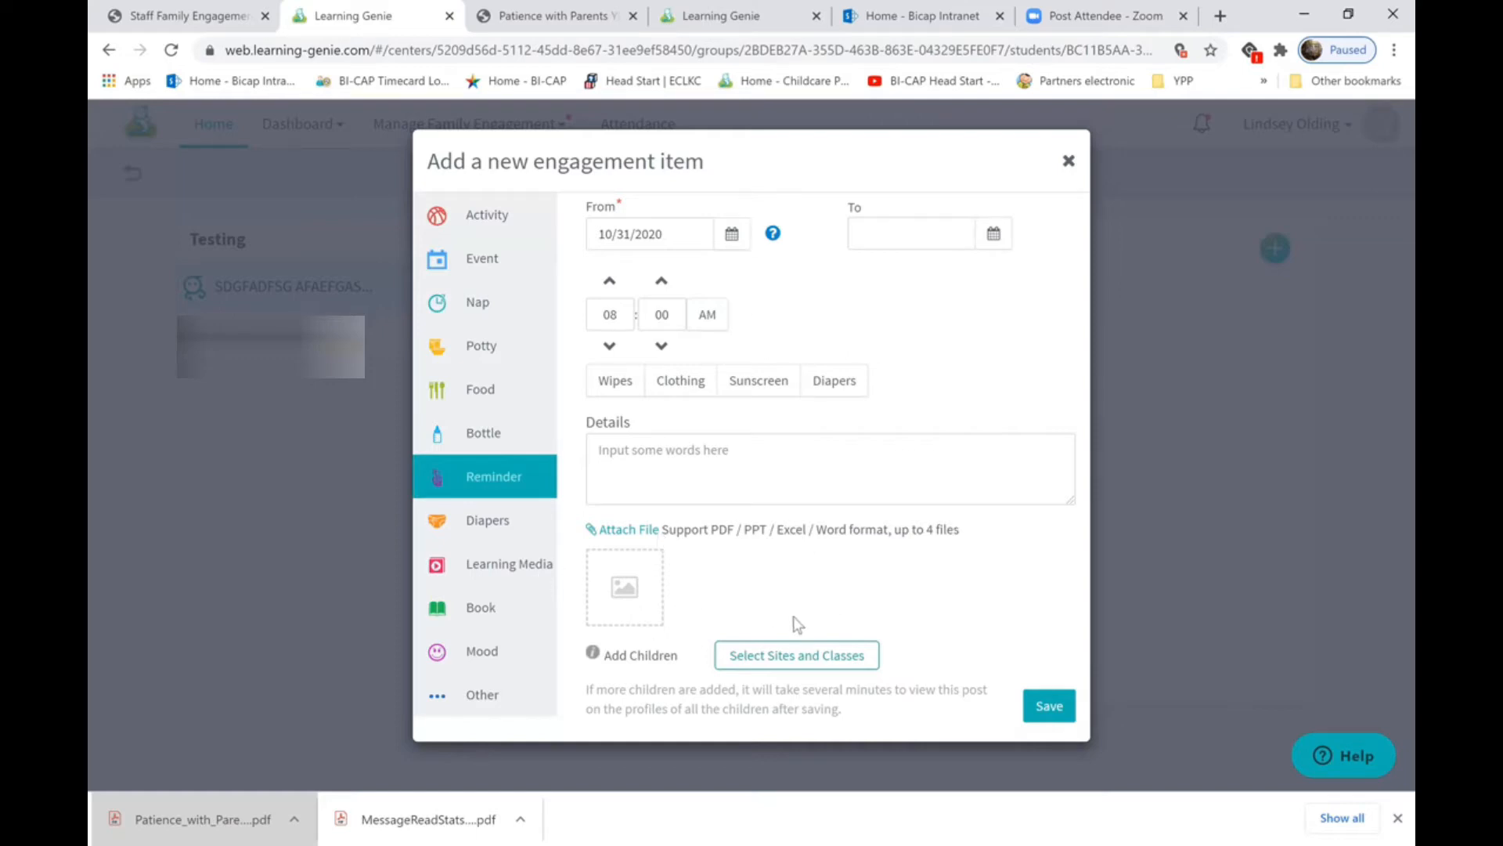
left_click(836, 657)
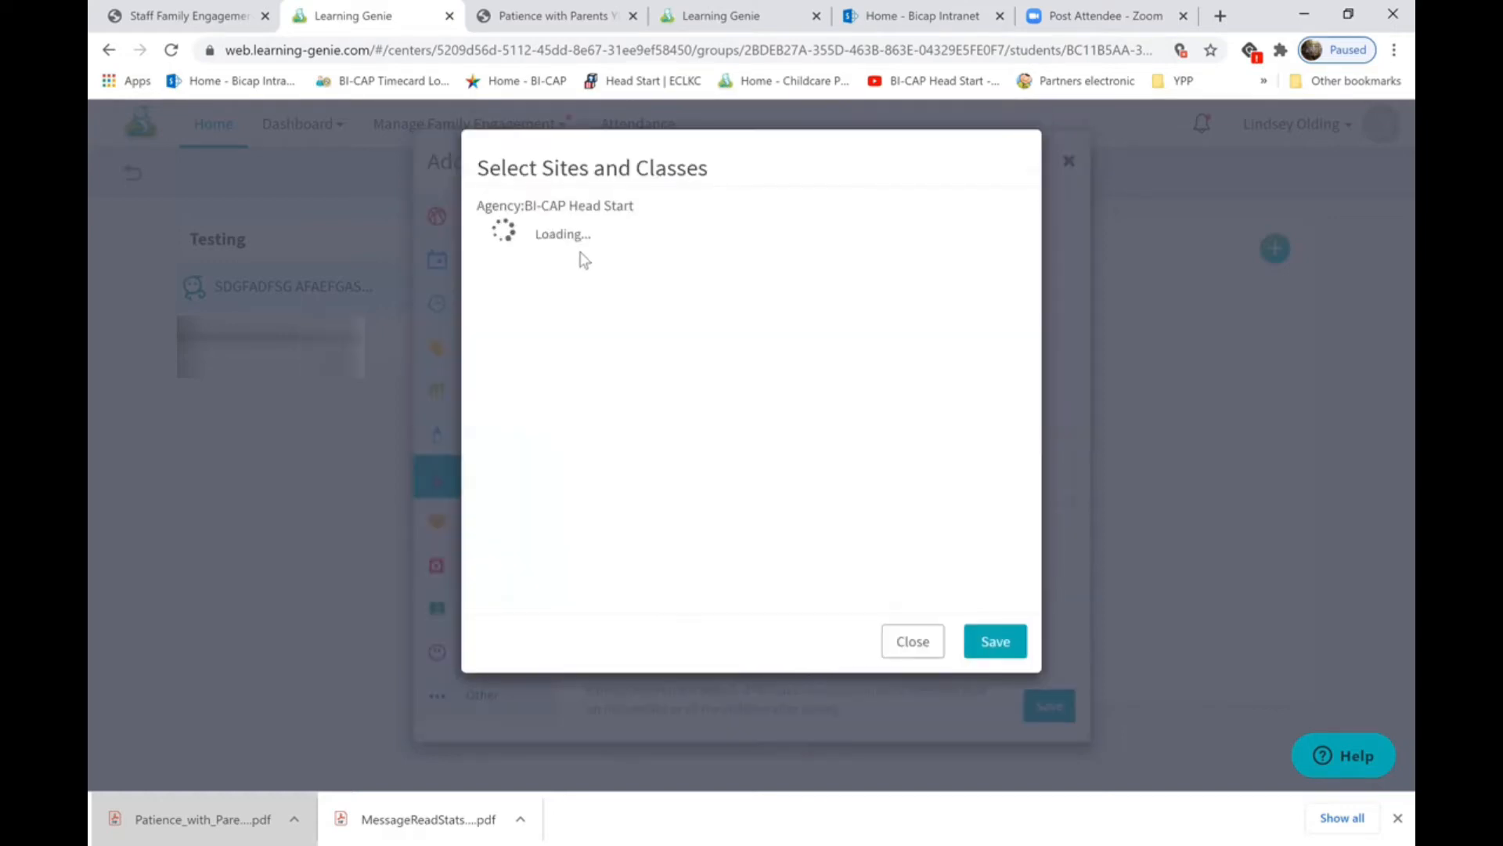
left_click(494, 258)
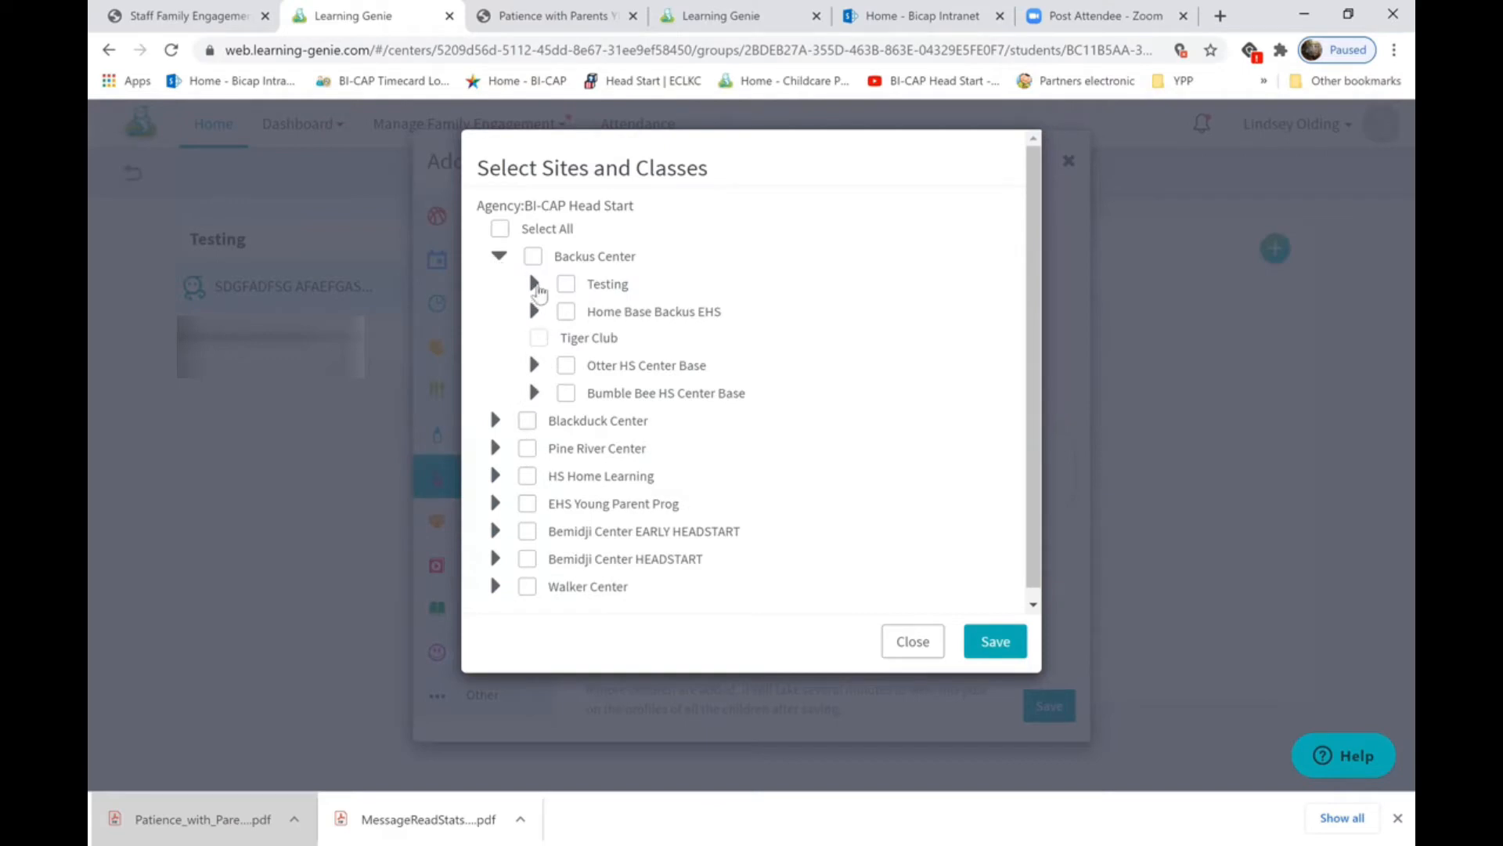
left_click(535, 284)
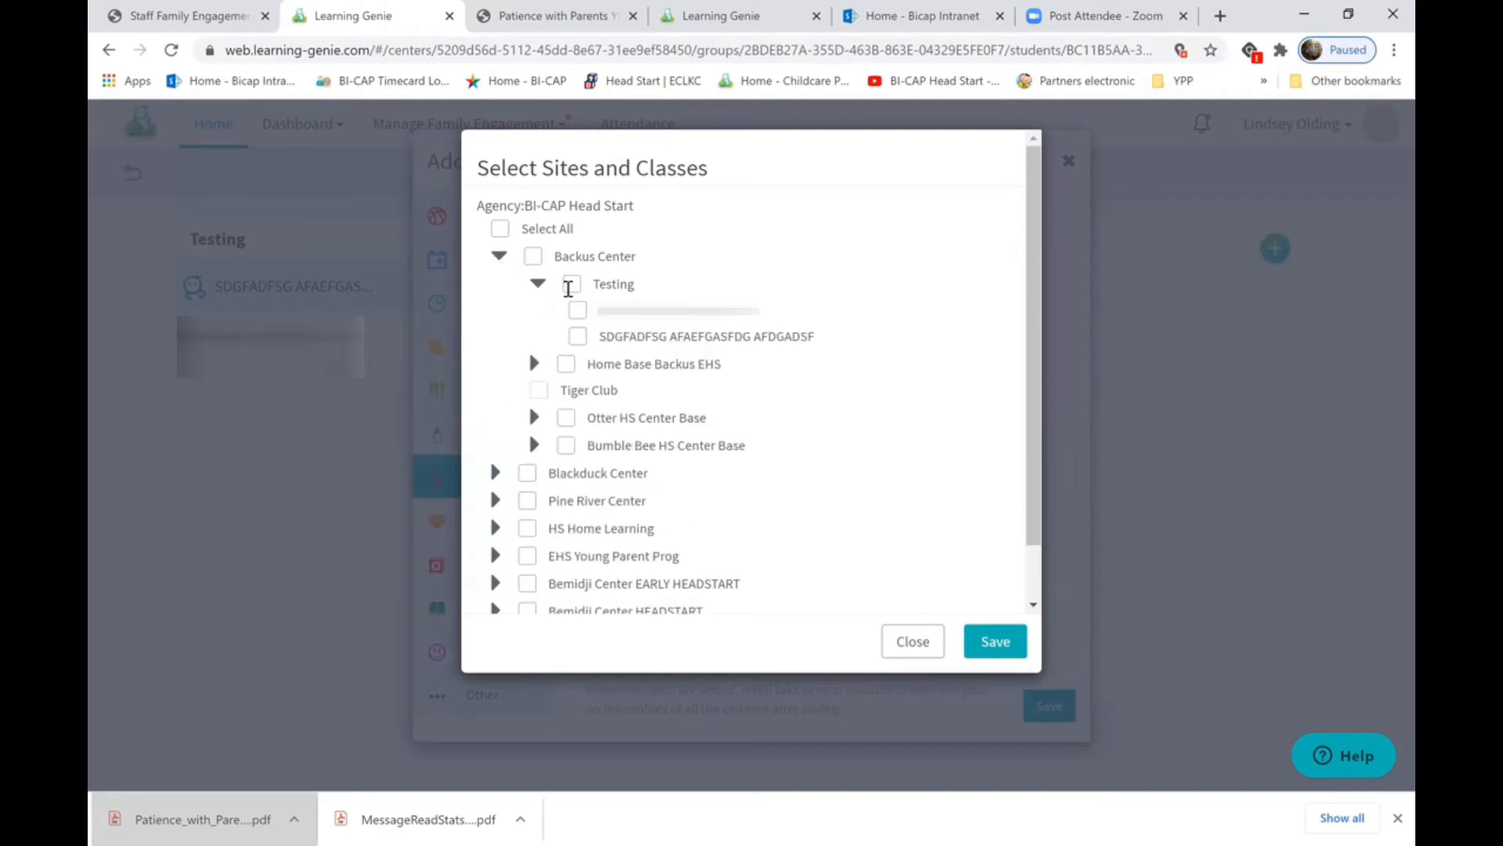
left_click(578, 310)
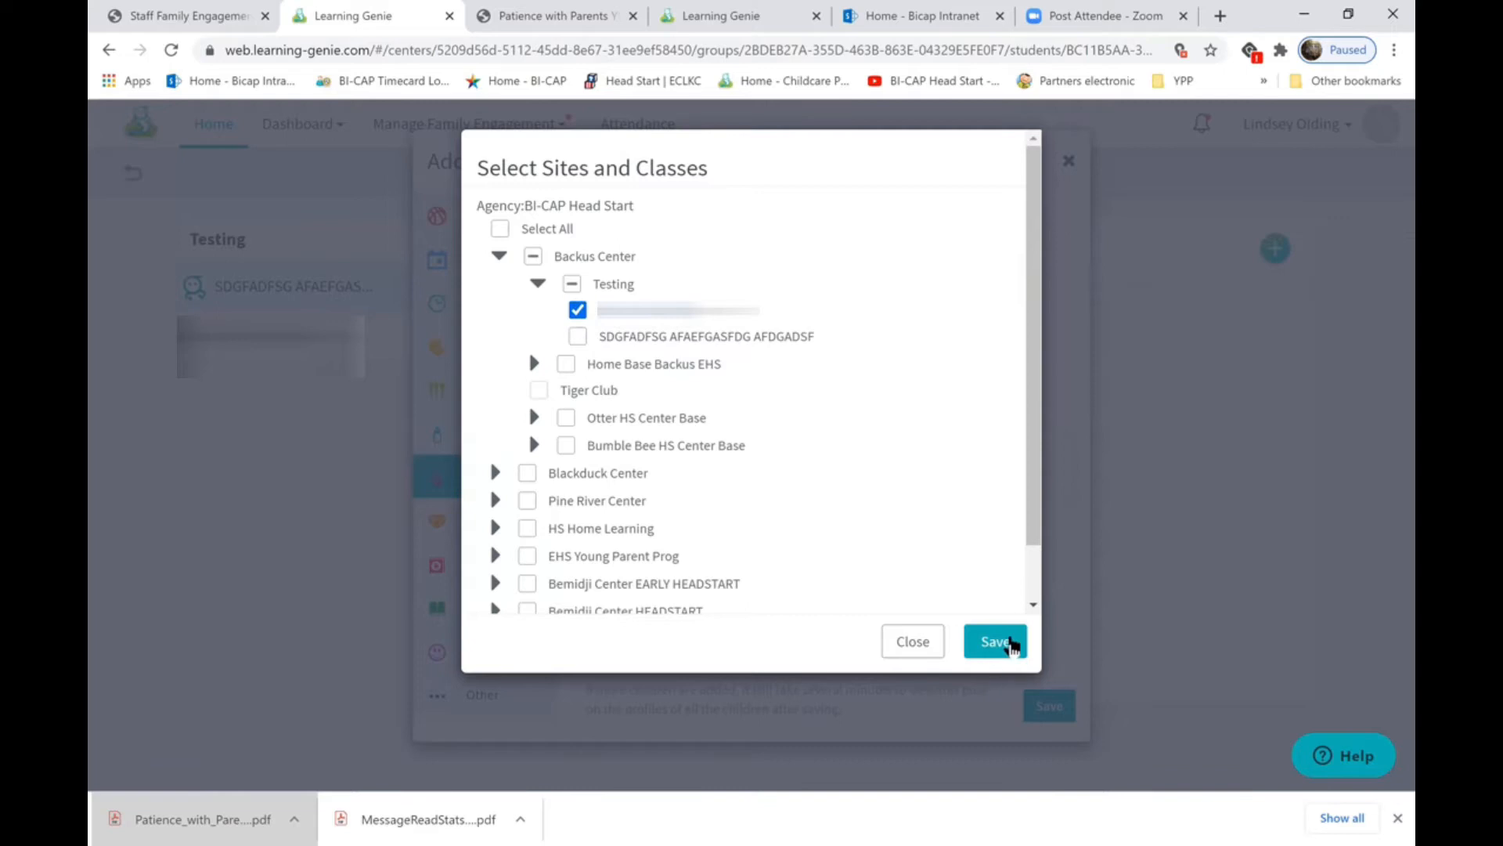
left_click(994, 639)
Step: Enter the reminder details "Ill be coming on a homve site please call me if that does not work for you"
left_click(607, 381)
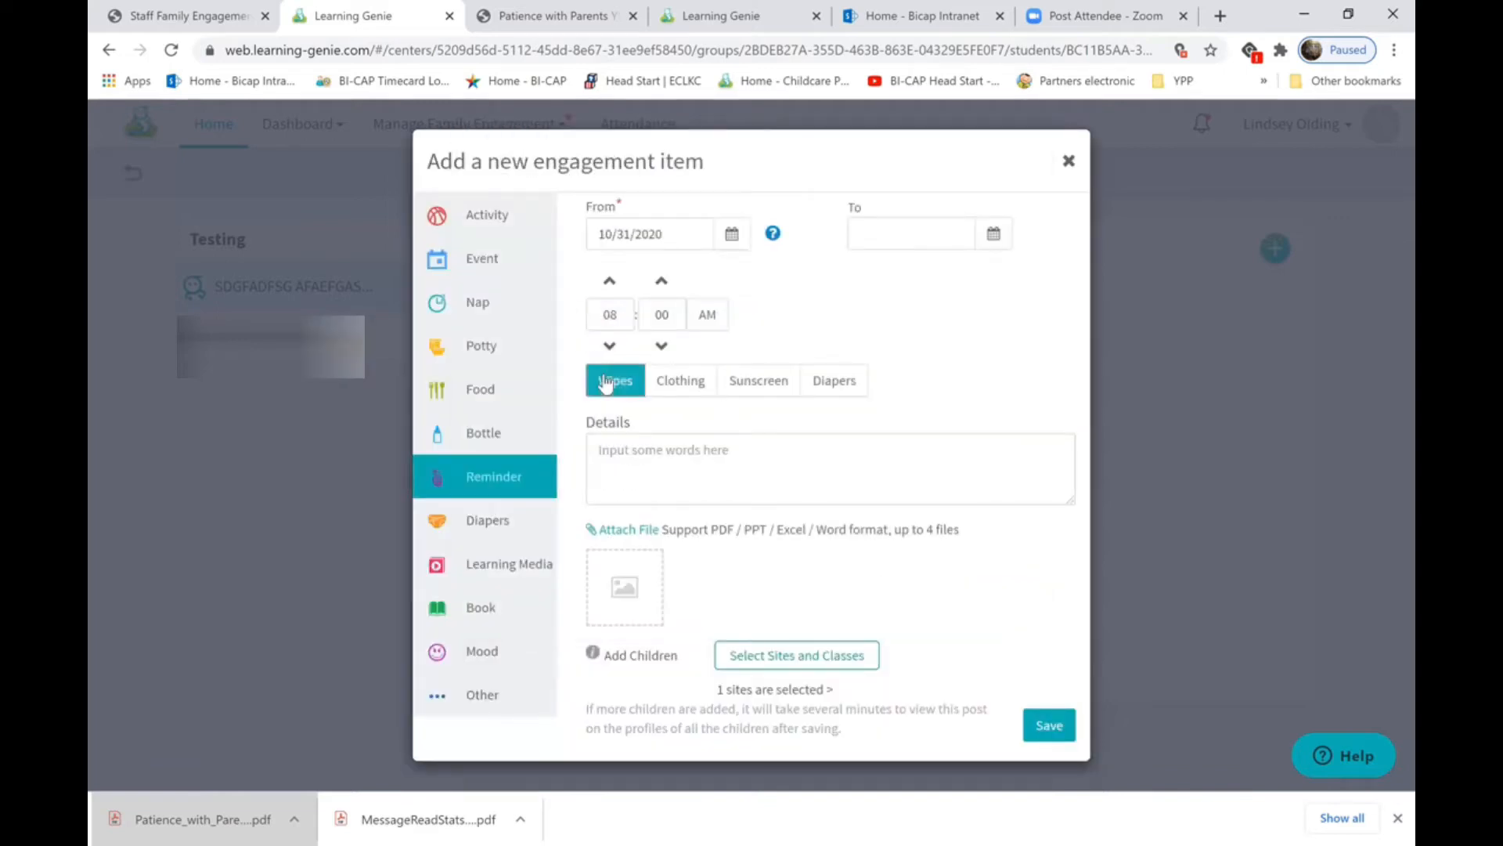
left_click(658, 462)
type("Ill be coming on a homve site please call me if that does not work for you")
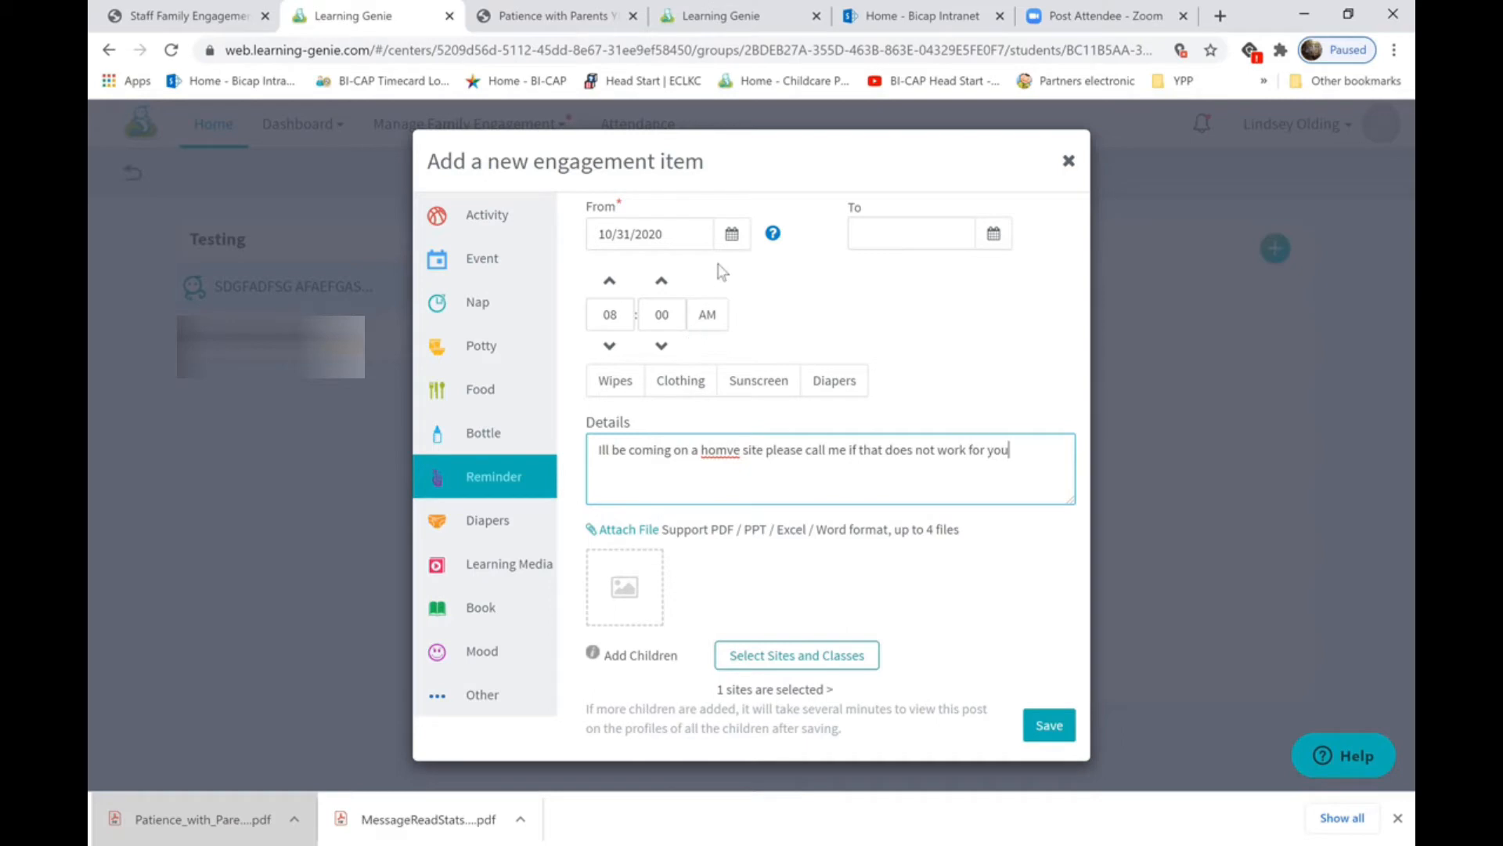
Step: Set the reminder's start to 10/30/2020 at 04:00 PM and save the reminder
left_click(731, 234)
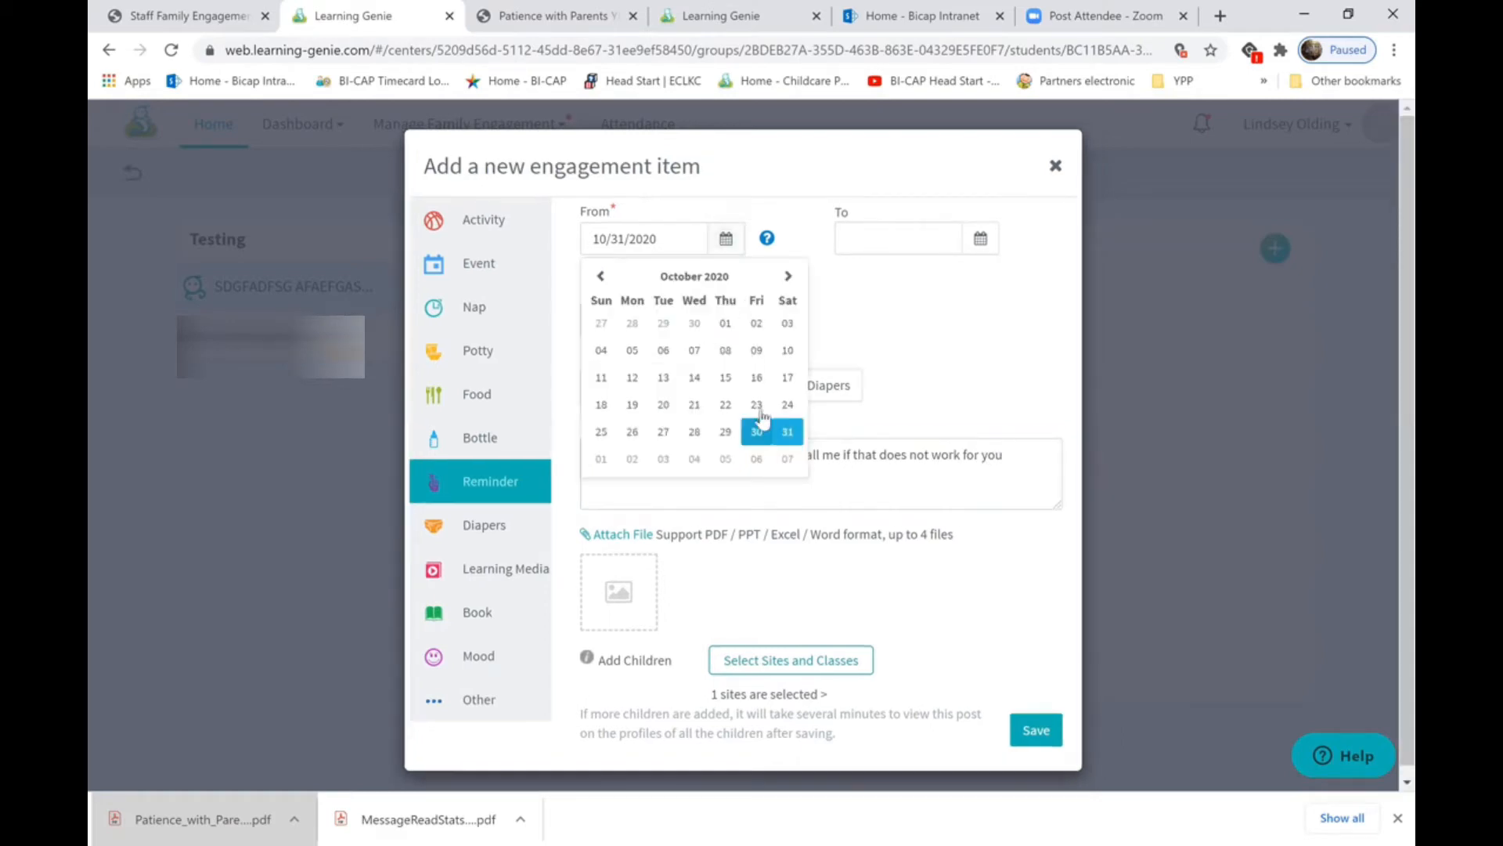
left_click(756, 431)
left_click(610, 282)
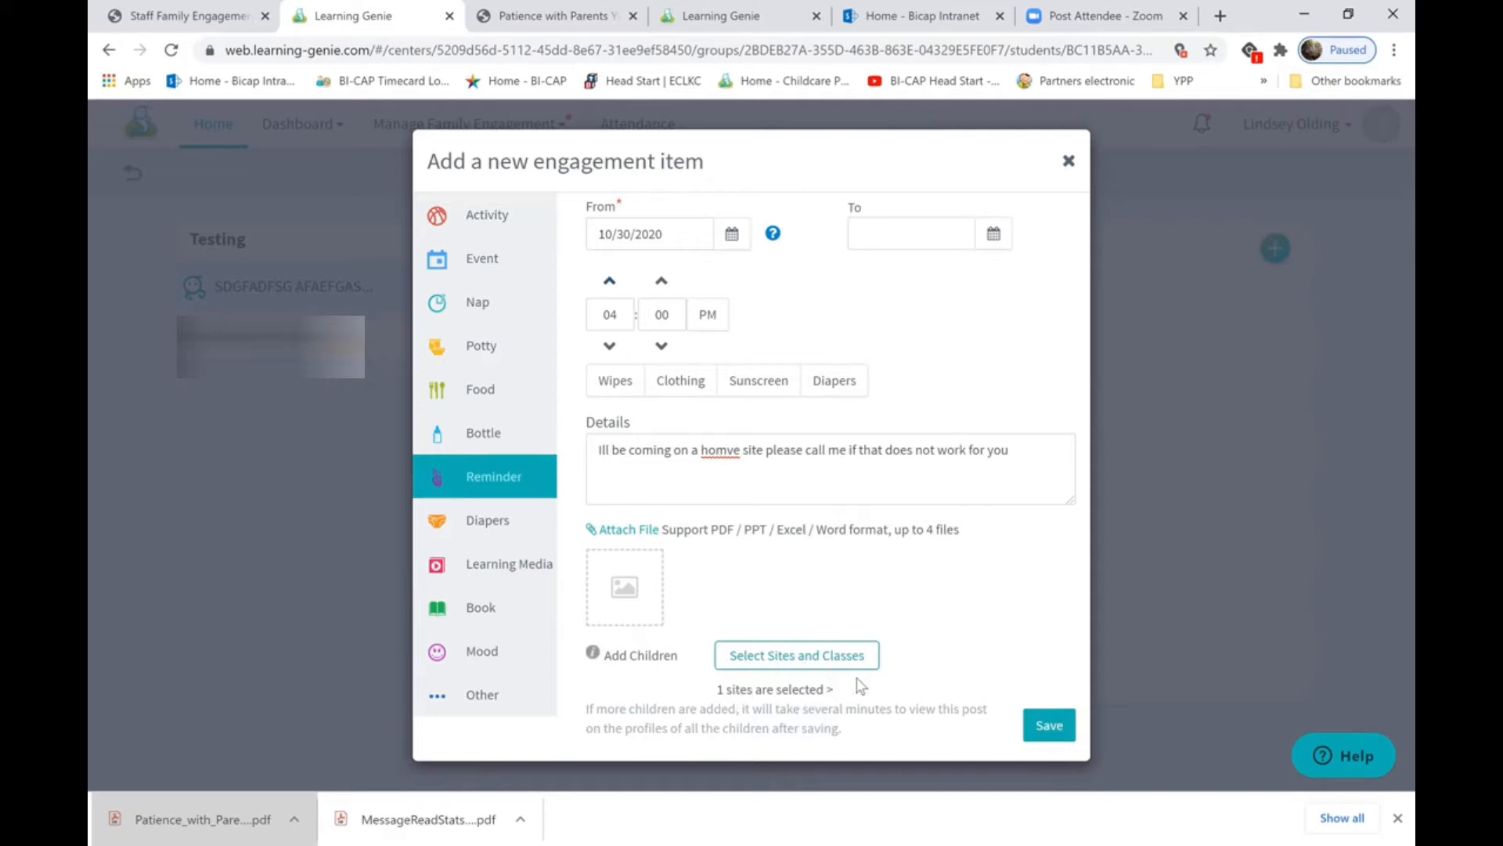
left_click(1050, 726)
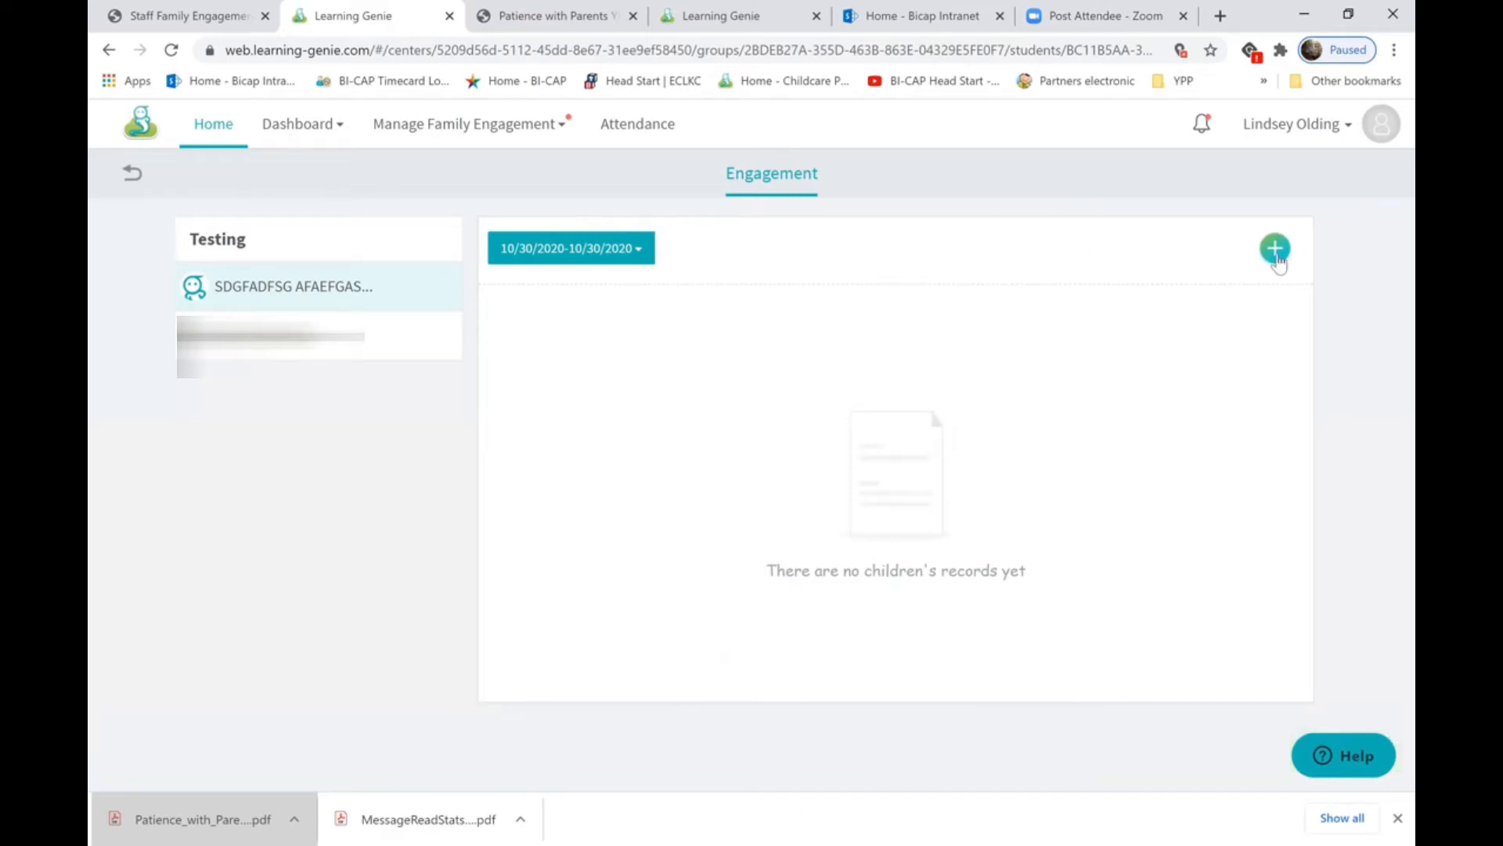
Step: Start a Learning Media item and select the video "Brené Brown on Empathy" from Family Advocate Short Clips
left_click(1275, 249)
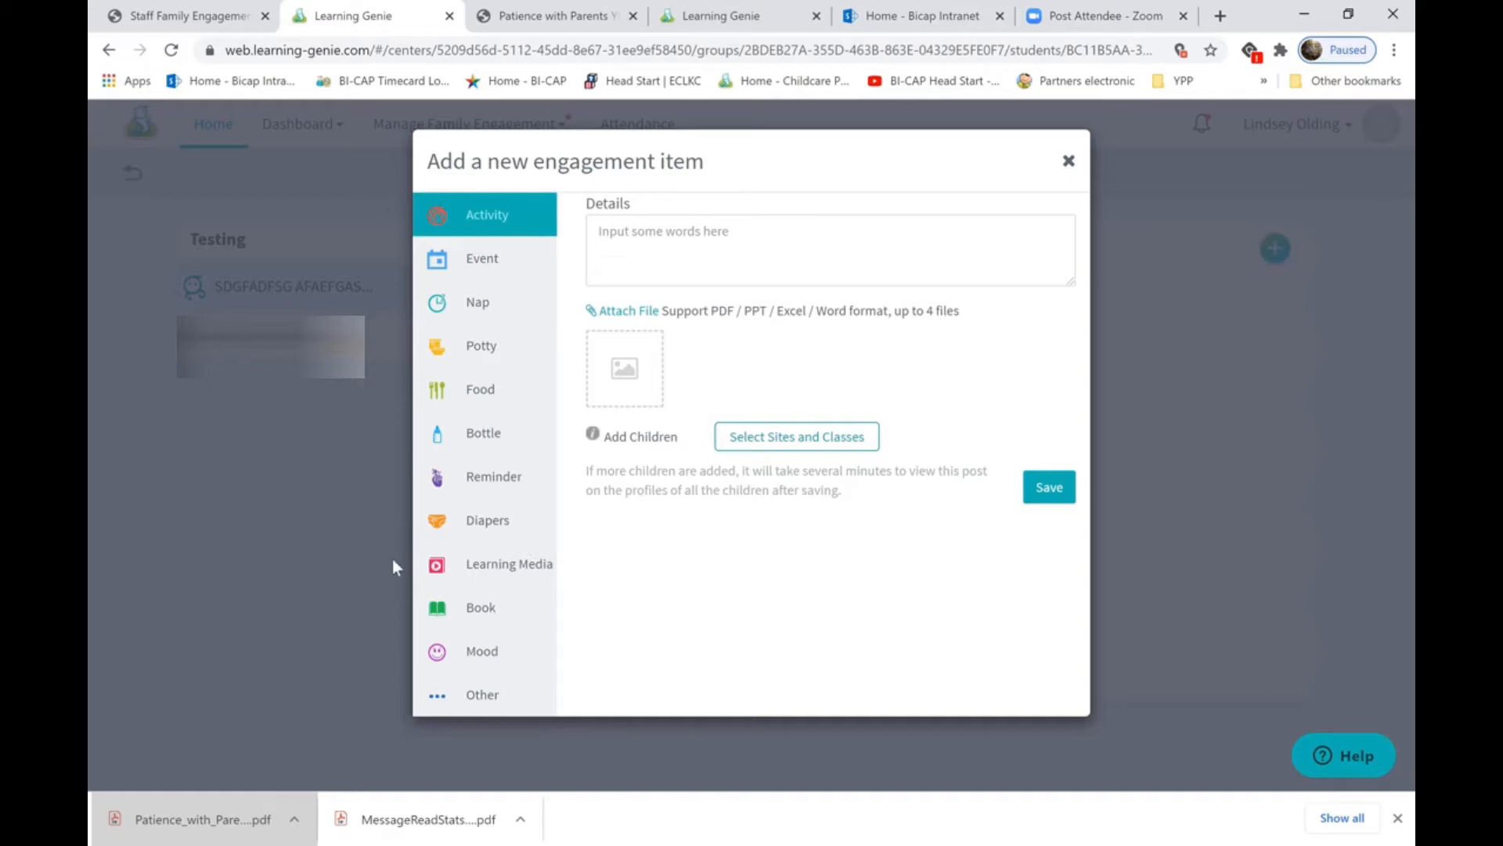
left_click(525, 565)
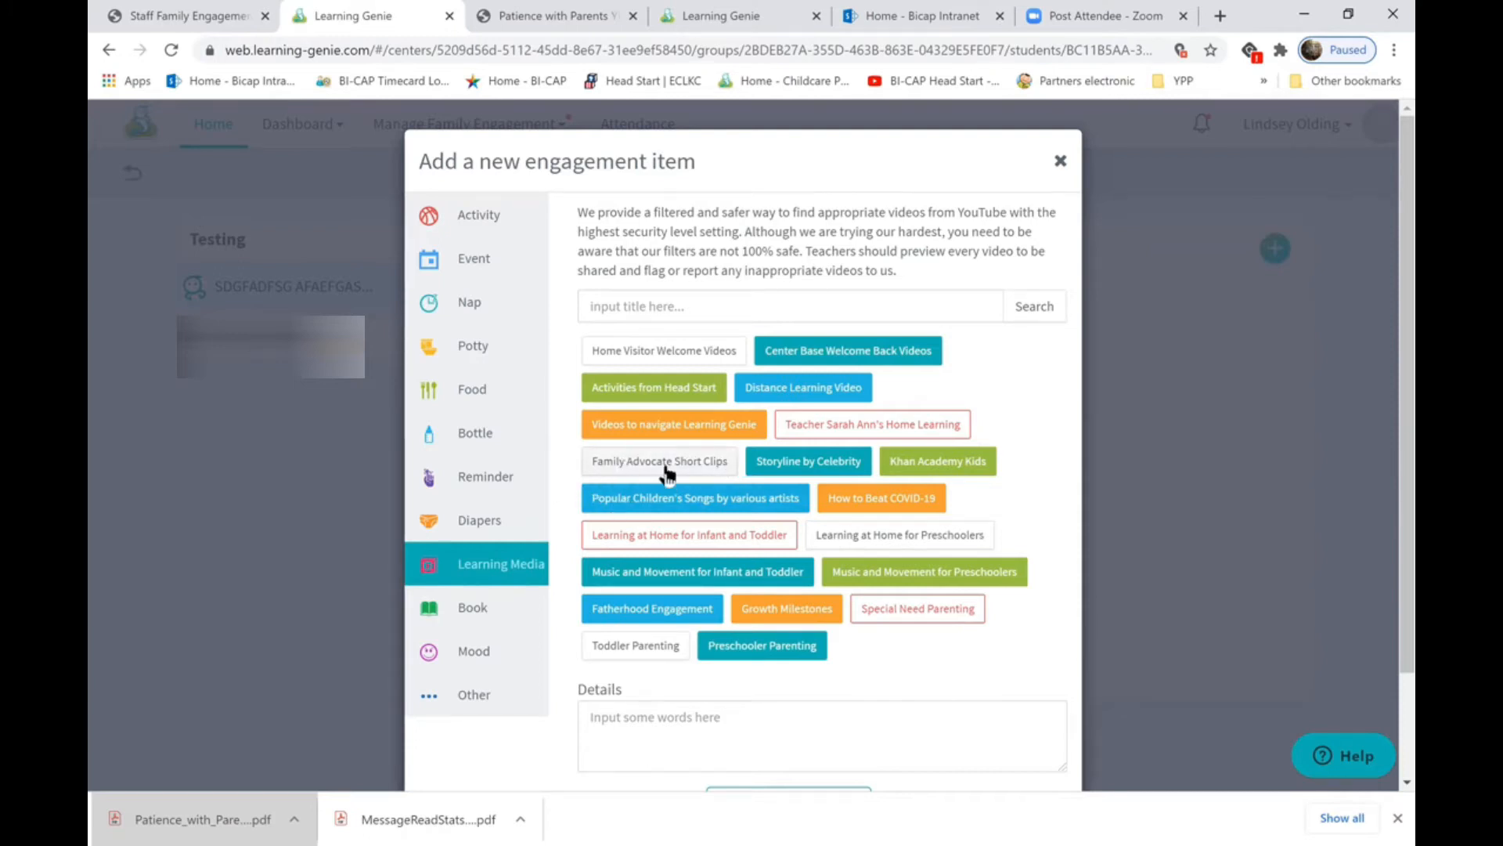
left_click(689, 466)
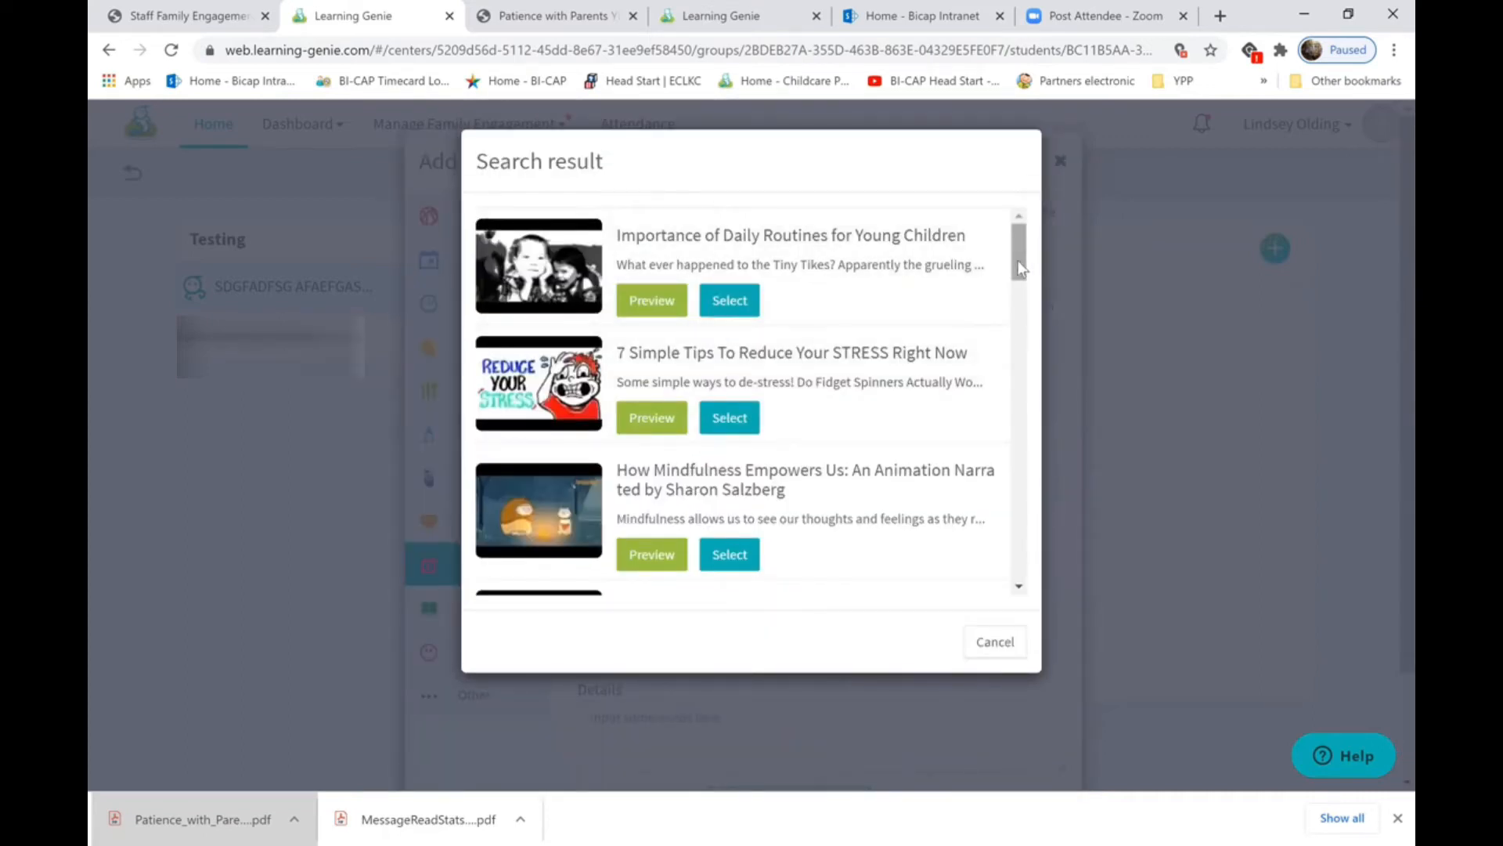
left_click_drag(1018, 266, 1028, 380)
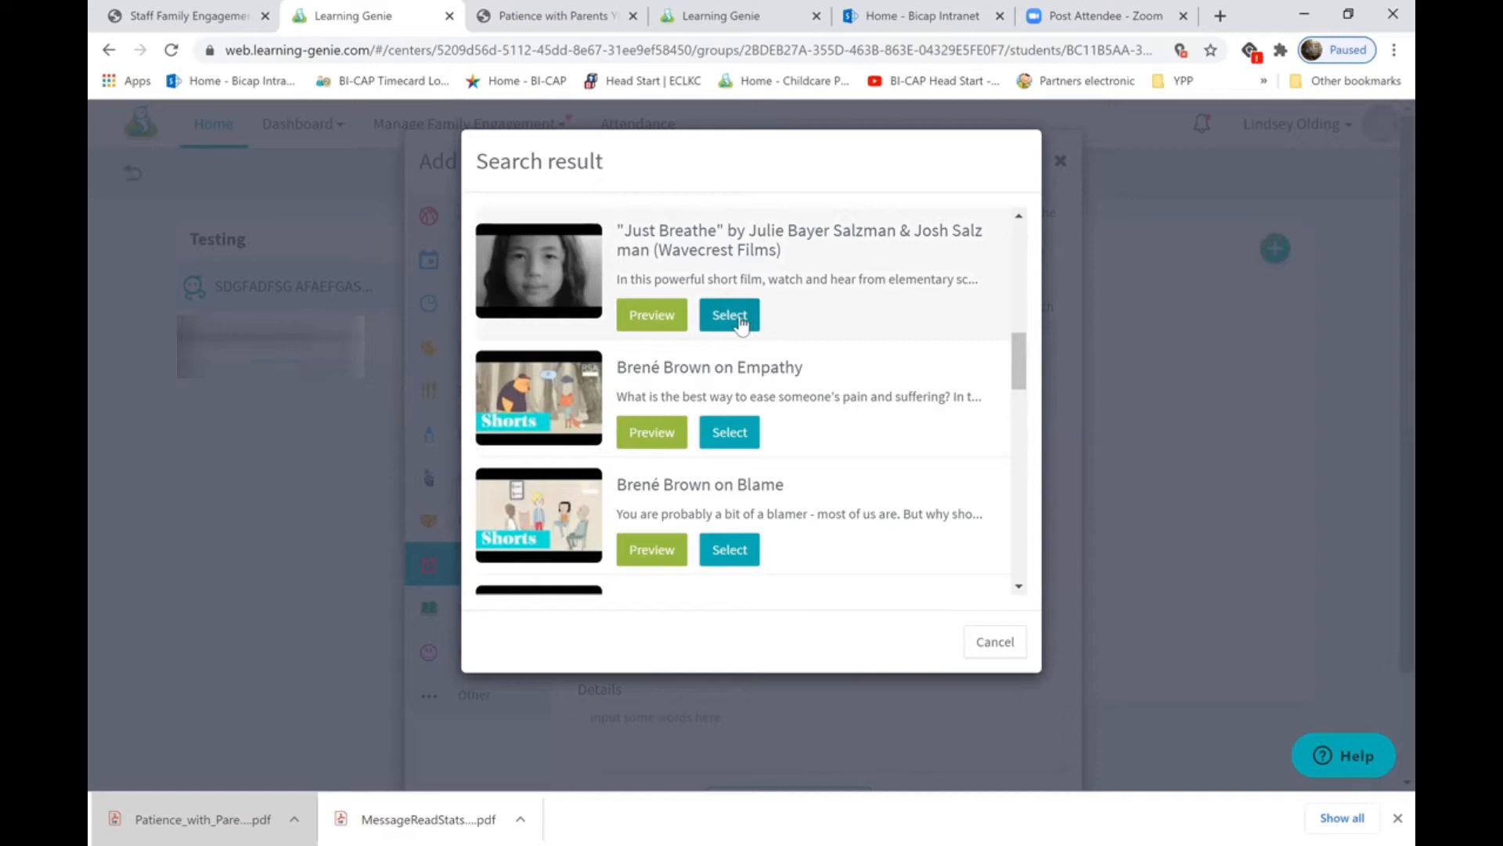
left_click(734, 433)
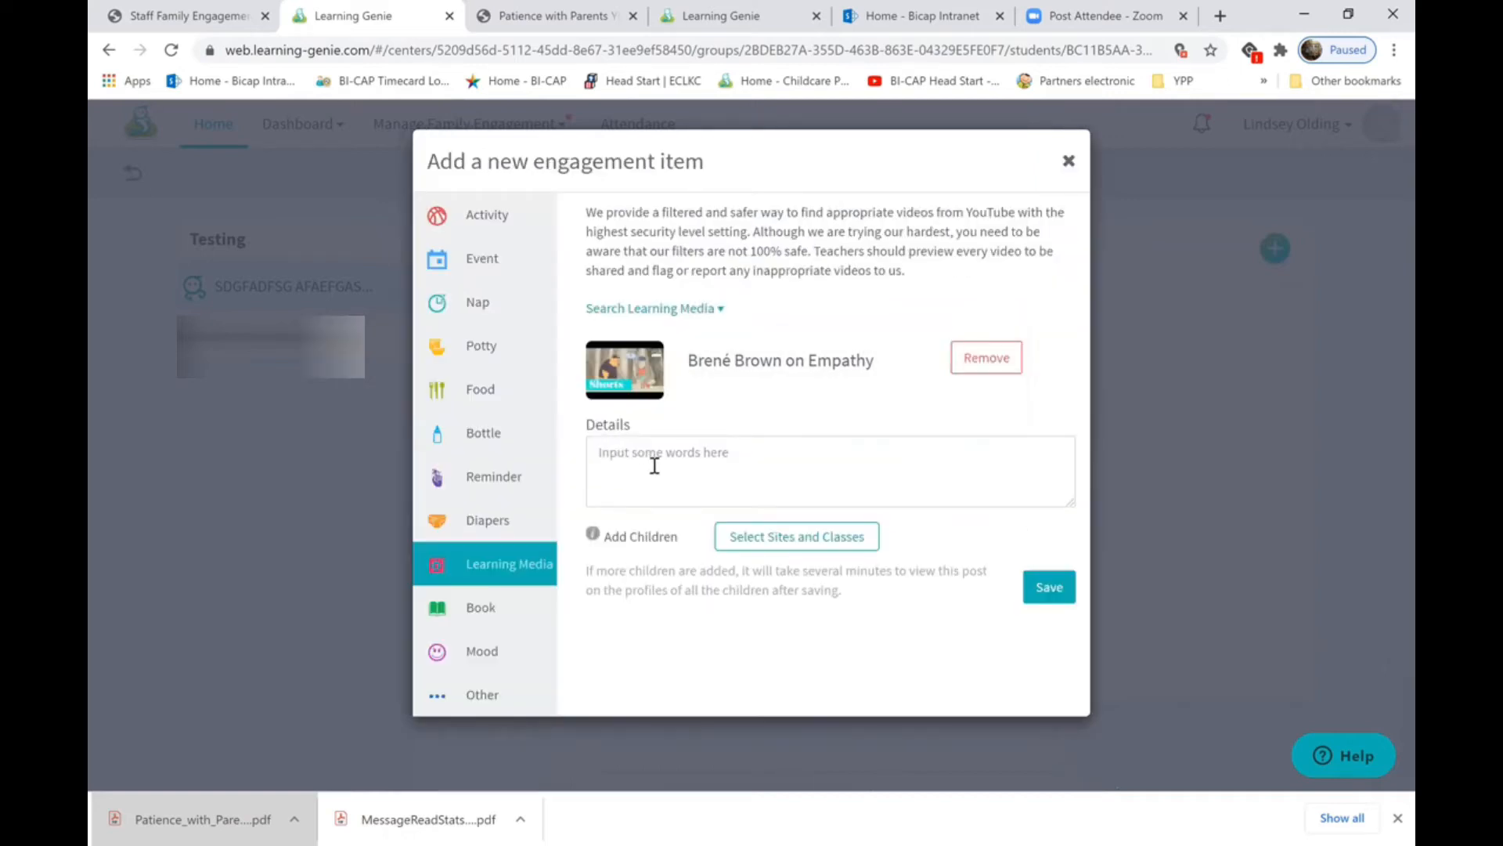
Step: Assign the video item to the first listed child in Backus Center's Testing class and save it
left_click(785, 546)
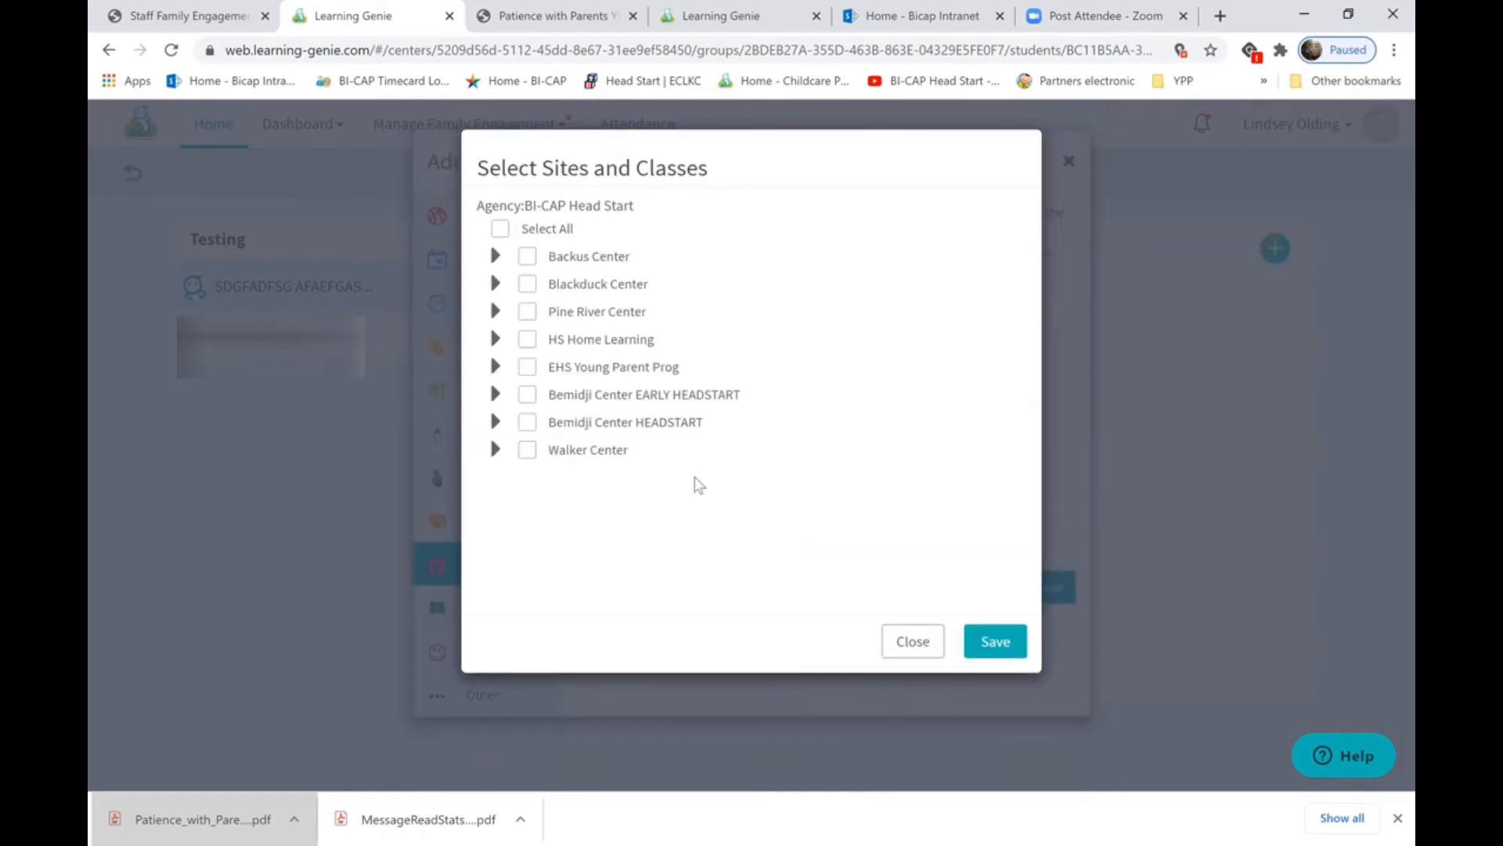
left_click(497, 259)
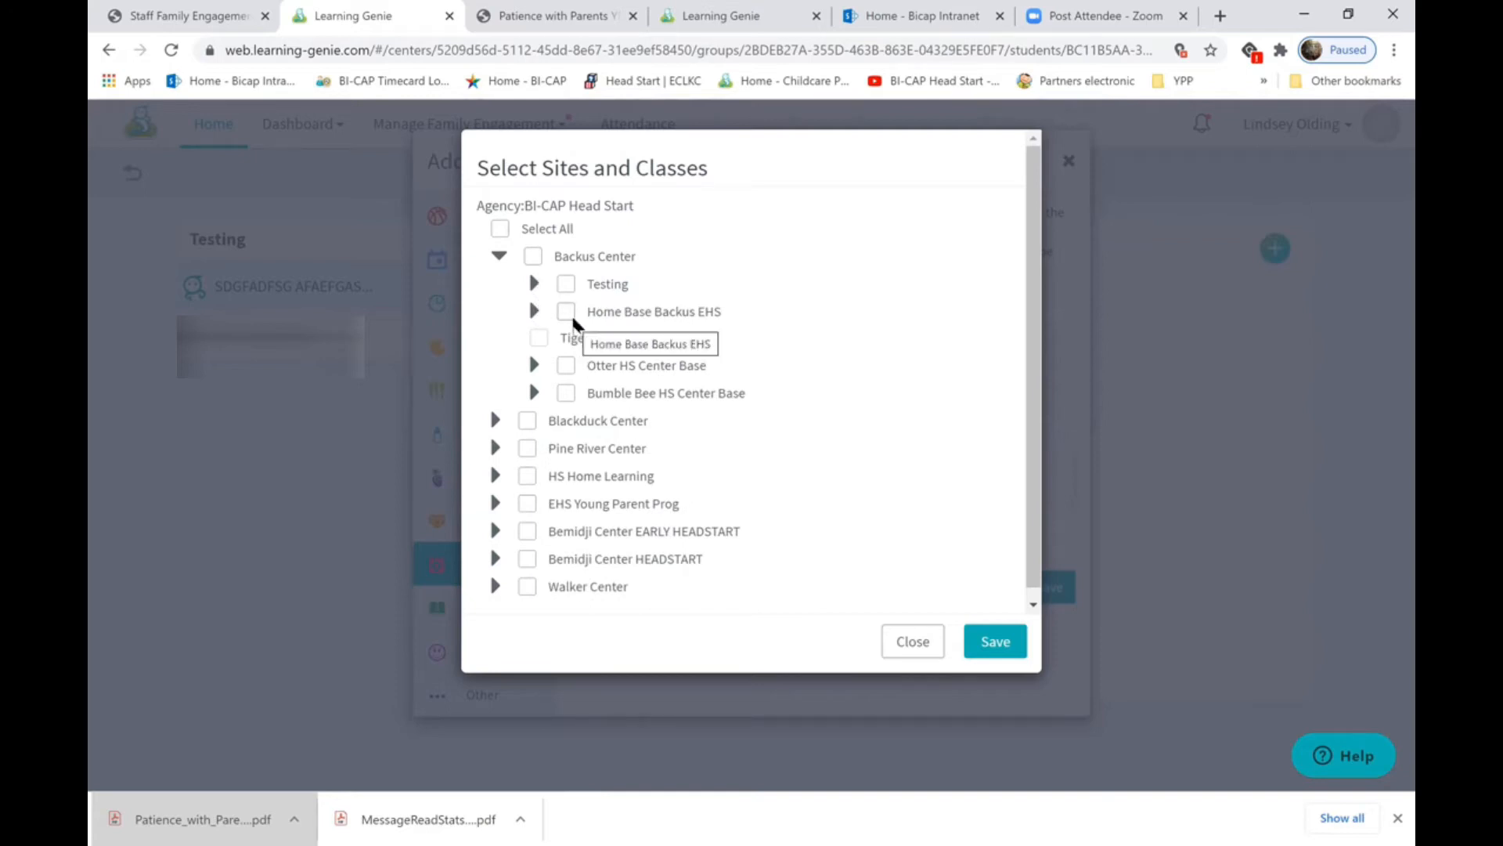
left_click(534, 283)
left_click(578, 310)
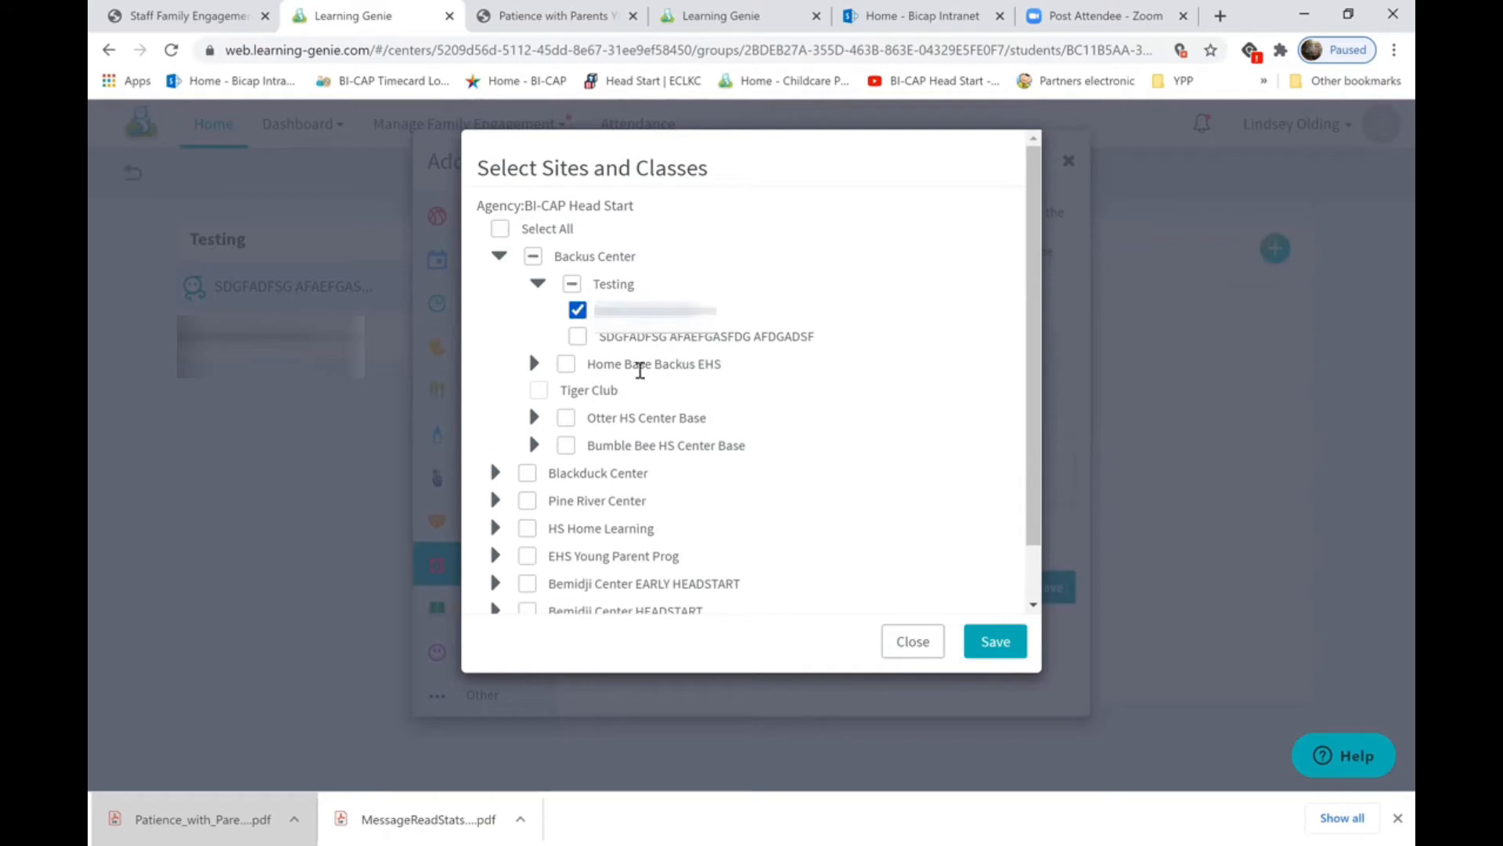
left_click(996, 641)
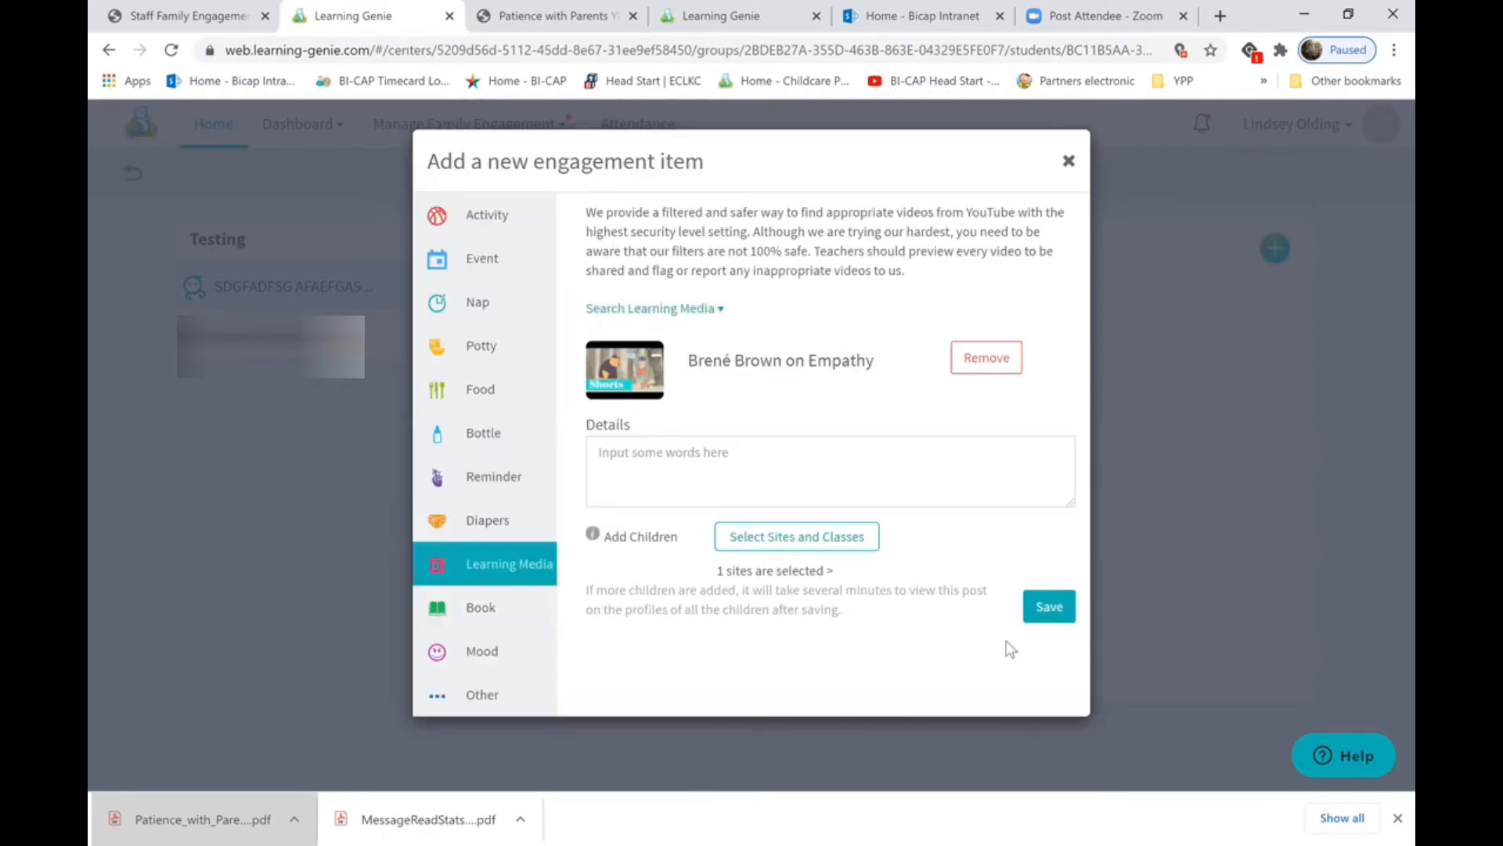
left_click(1062, 612)
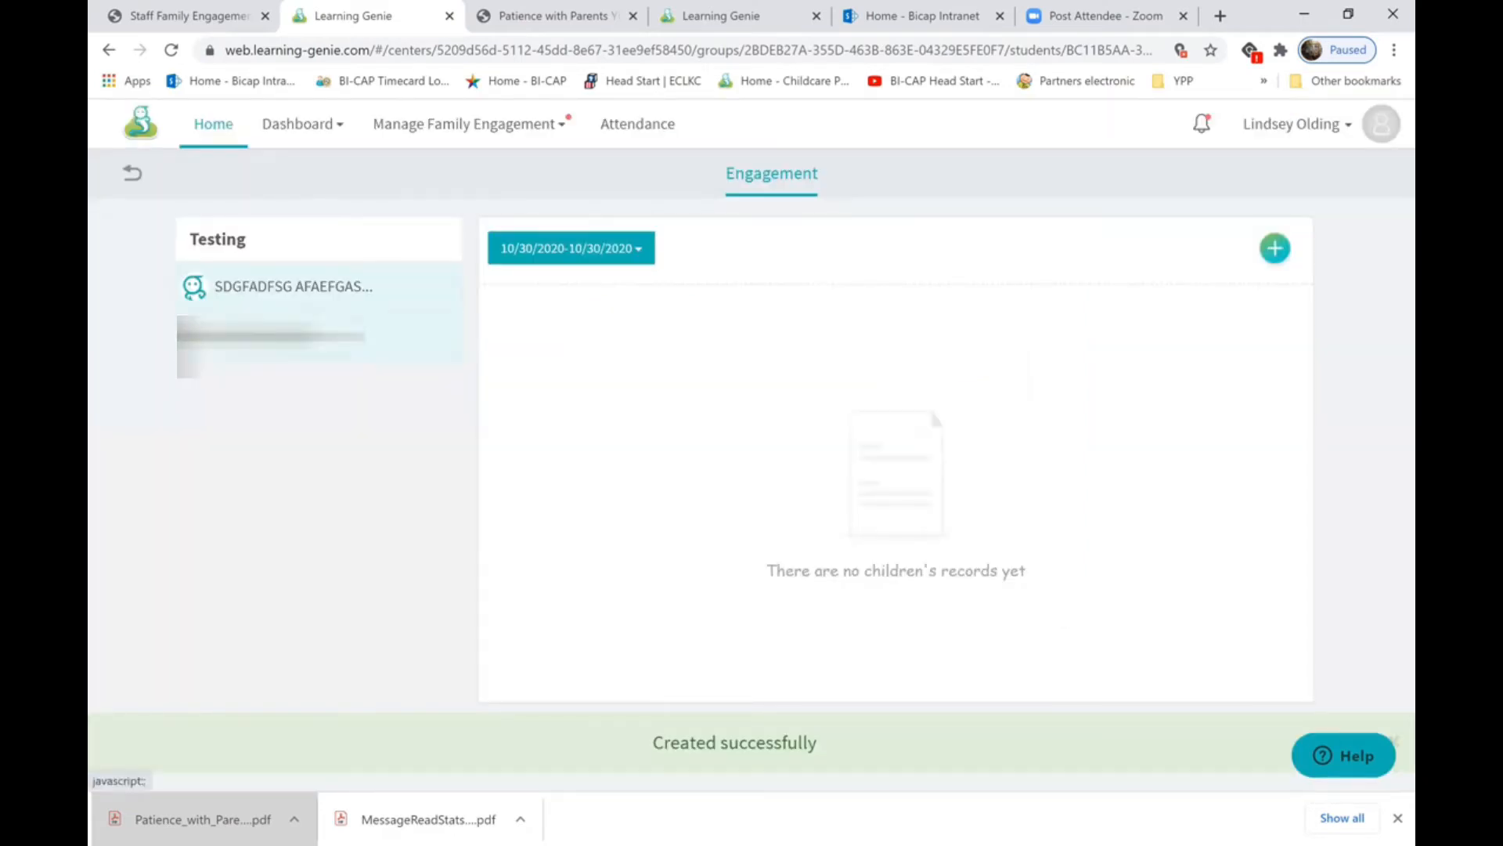
Step: Open the second child's engagement page in the Testing class and review the posted items
left_click(270, 337)
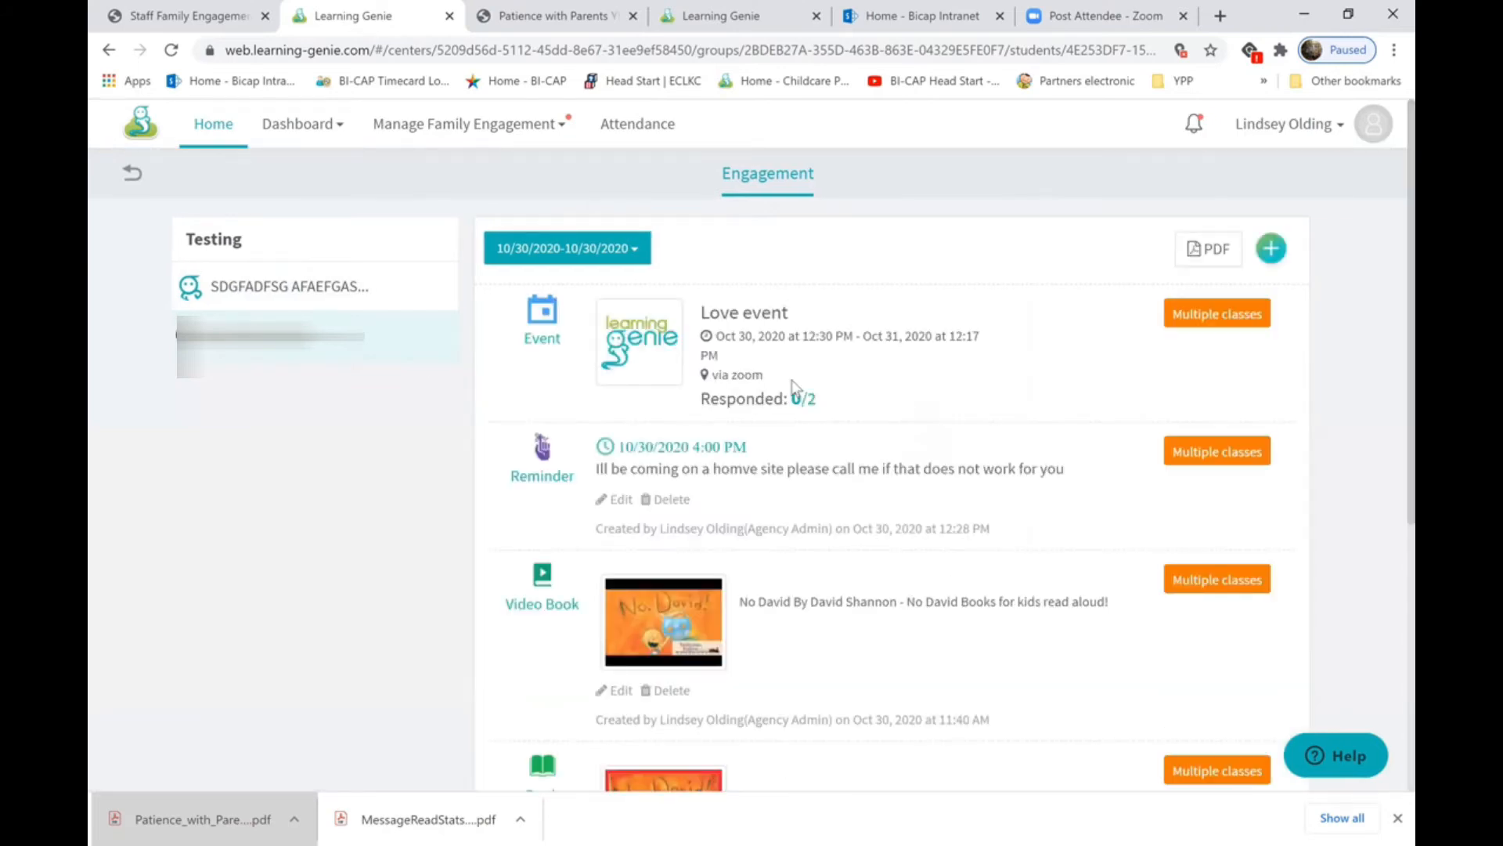
scroll(793, 385, "down", 5)
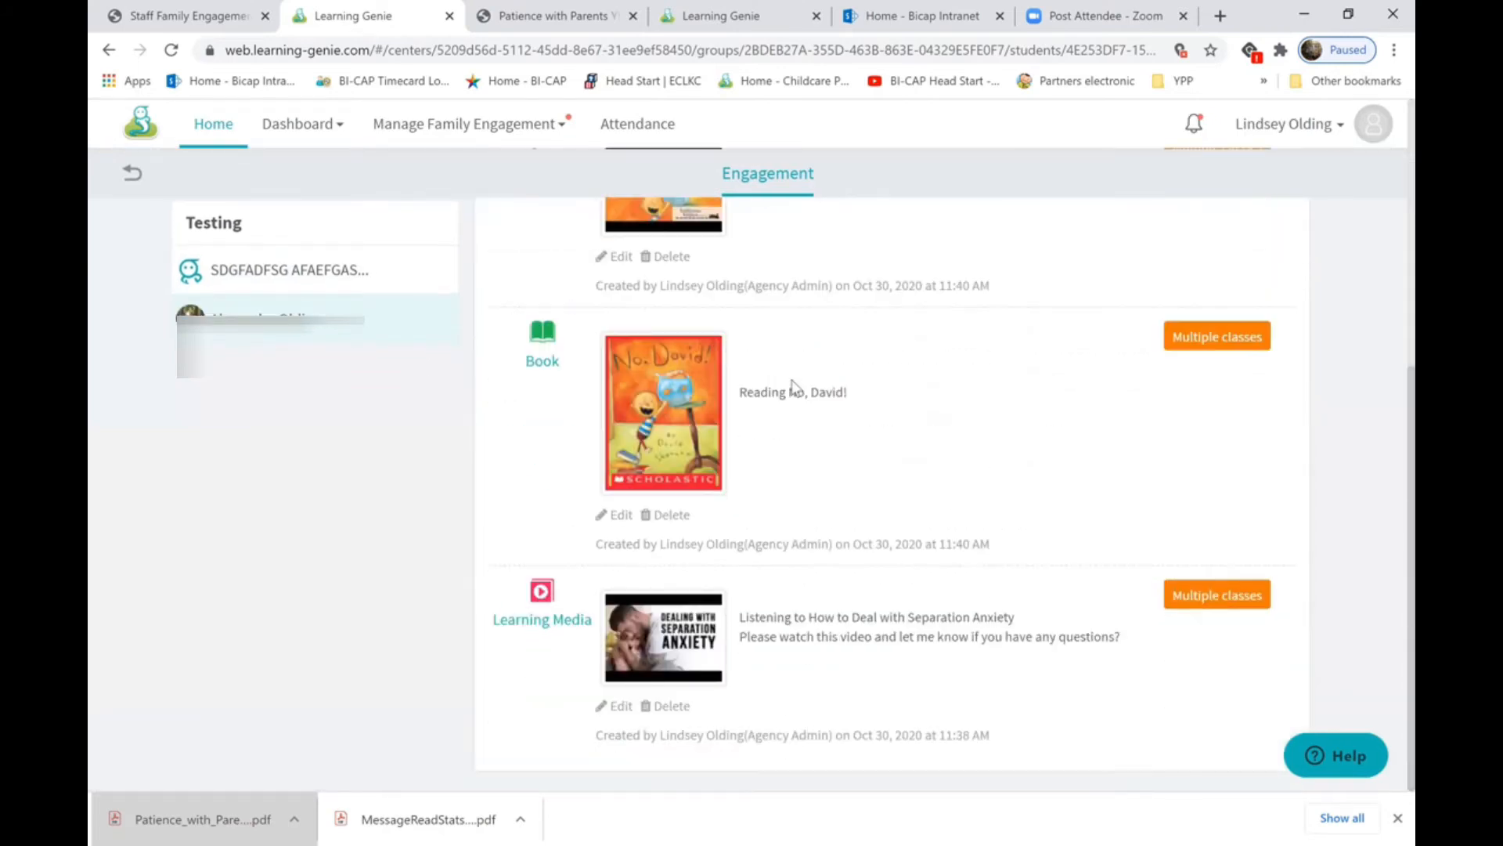
scroll(793, 385, "up", 5)
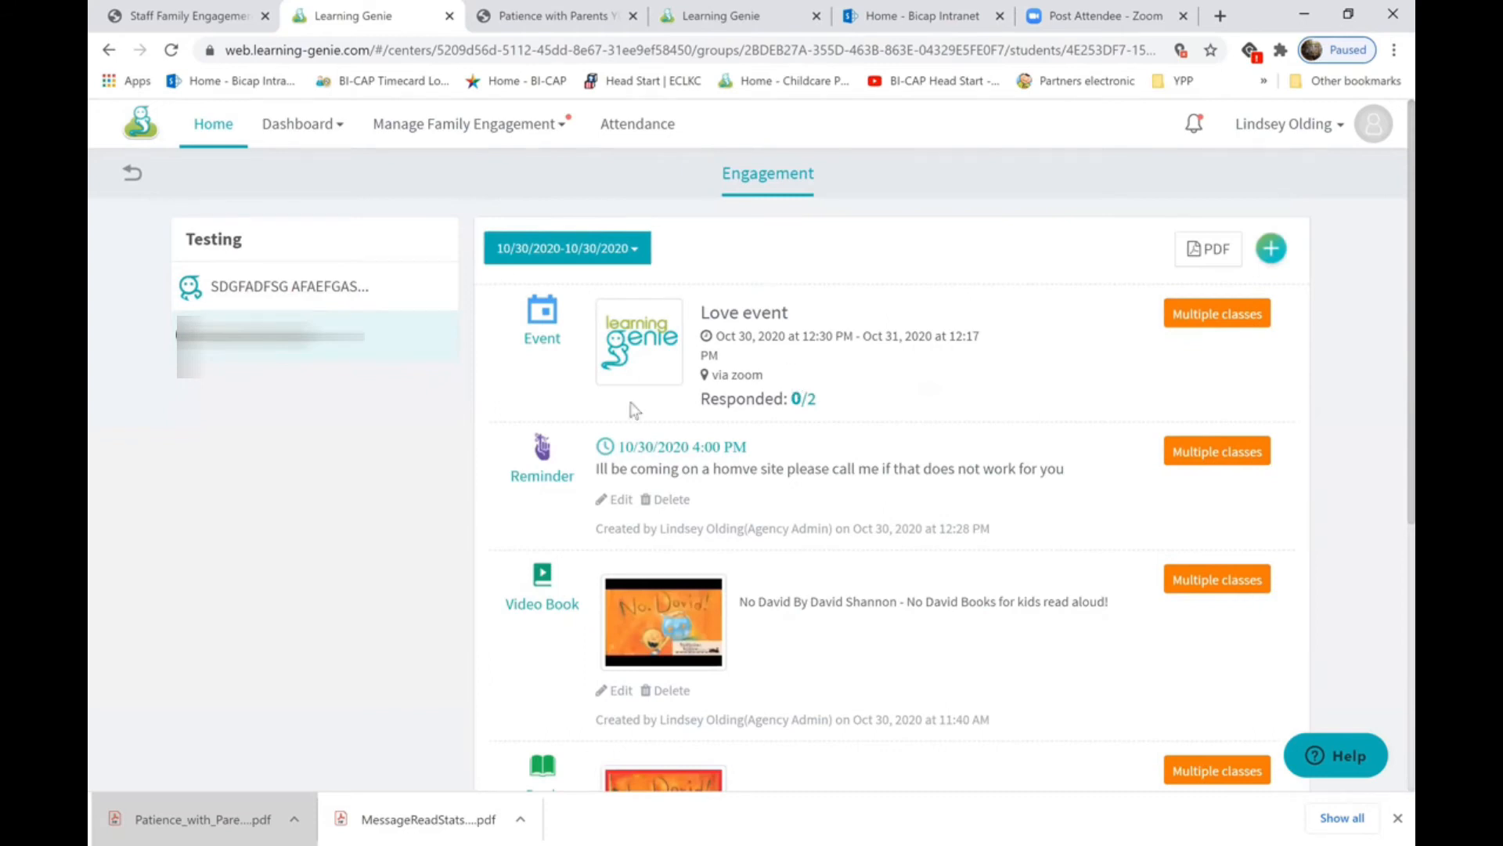
scroll(740, 613, "down", 4)
scroll(681, 503, "up", 4)
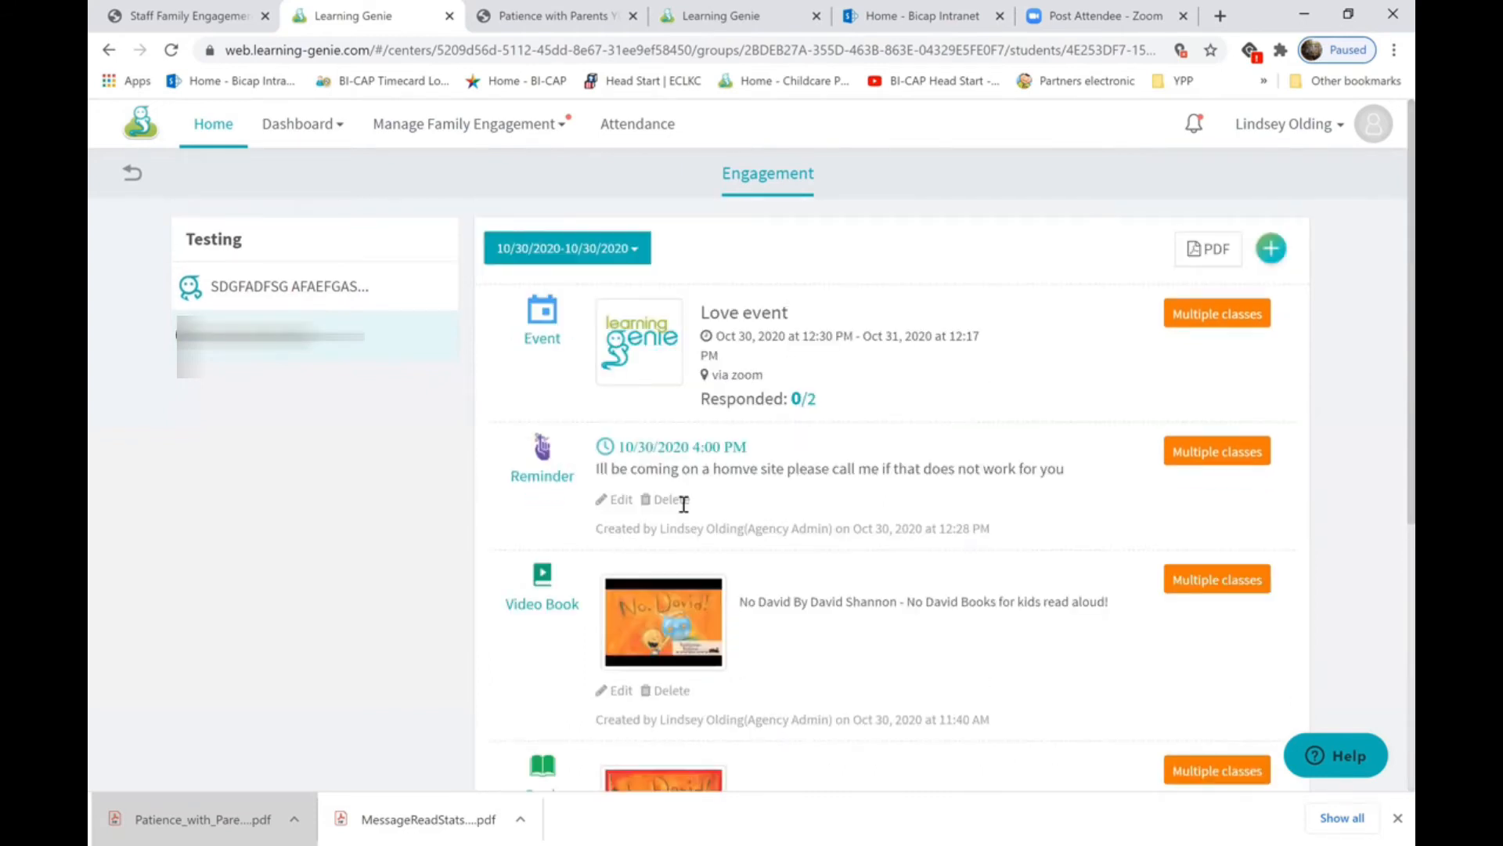
Step: View the date range choices for the child's engagement list without changing the range
left_click(636, 252)
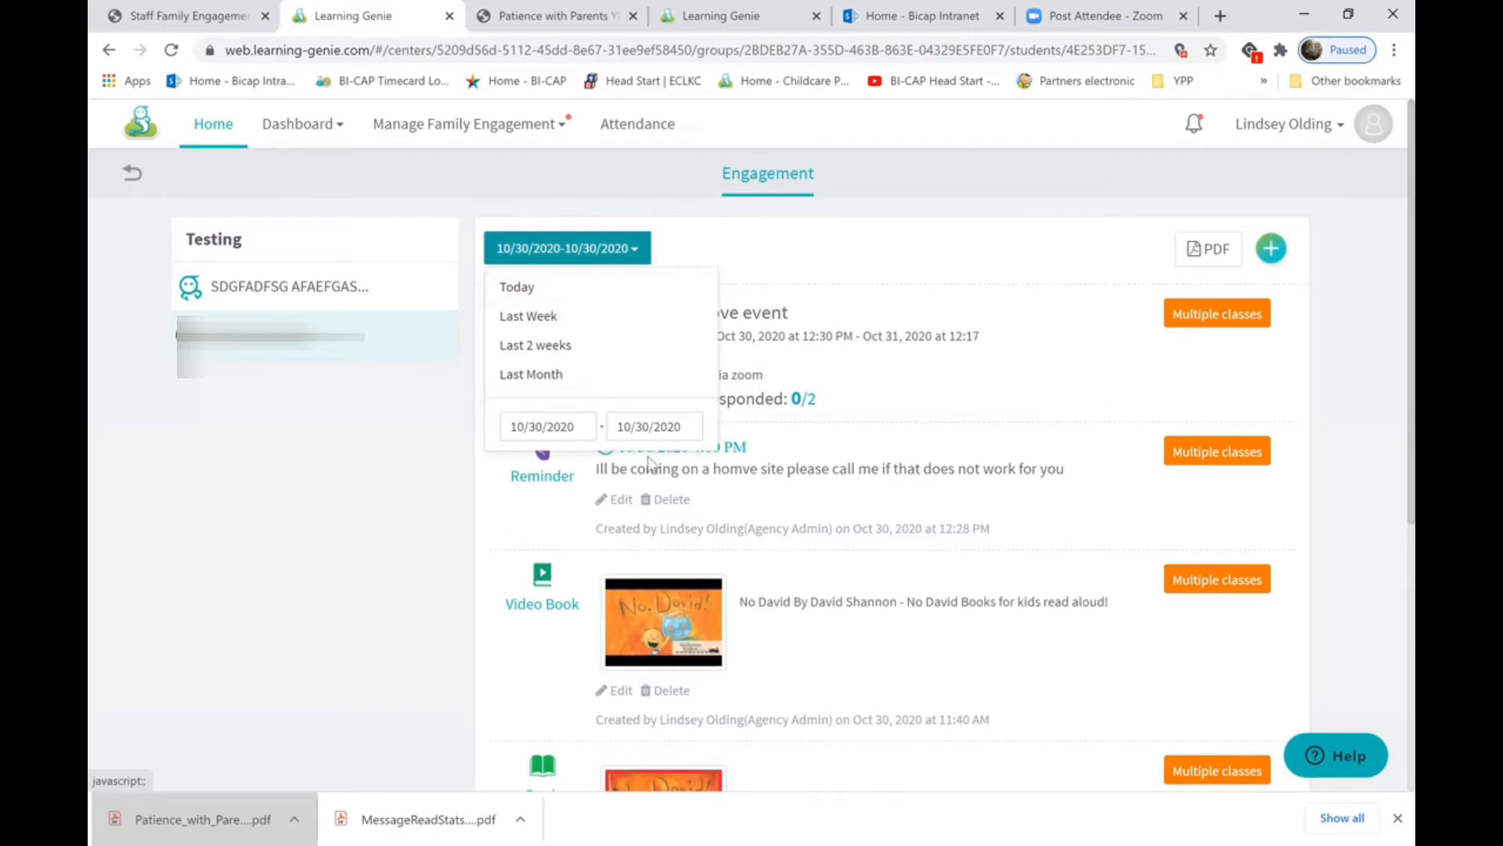
left_click(958, 259)
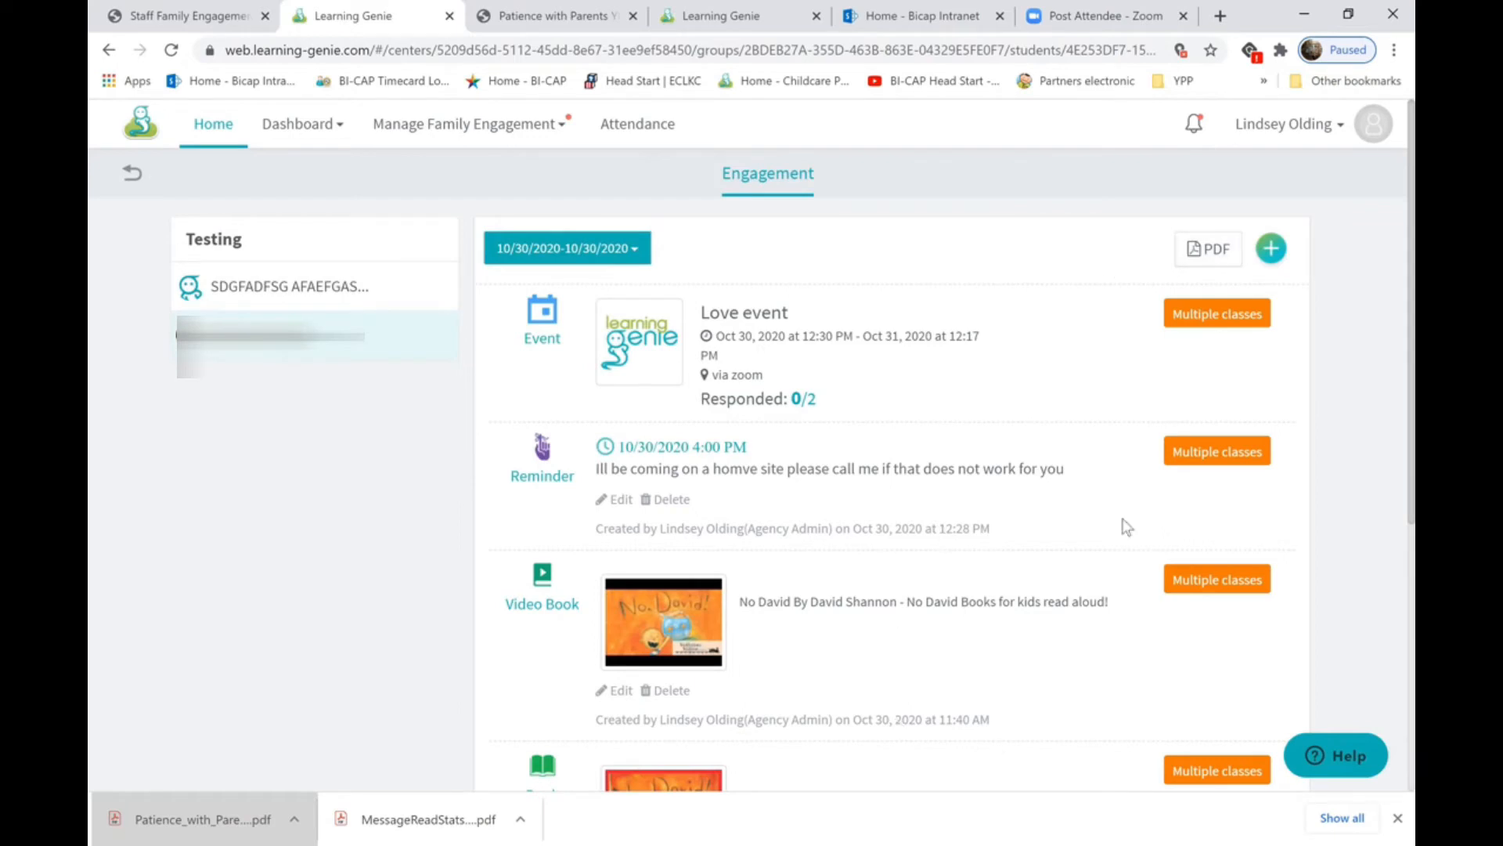
Step: Start a new Learning Media engagement item and browse the Fatherhood Engagement videos without selecting one
left_click(1272, 249)
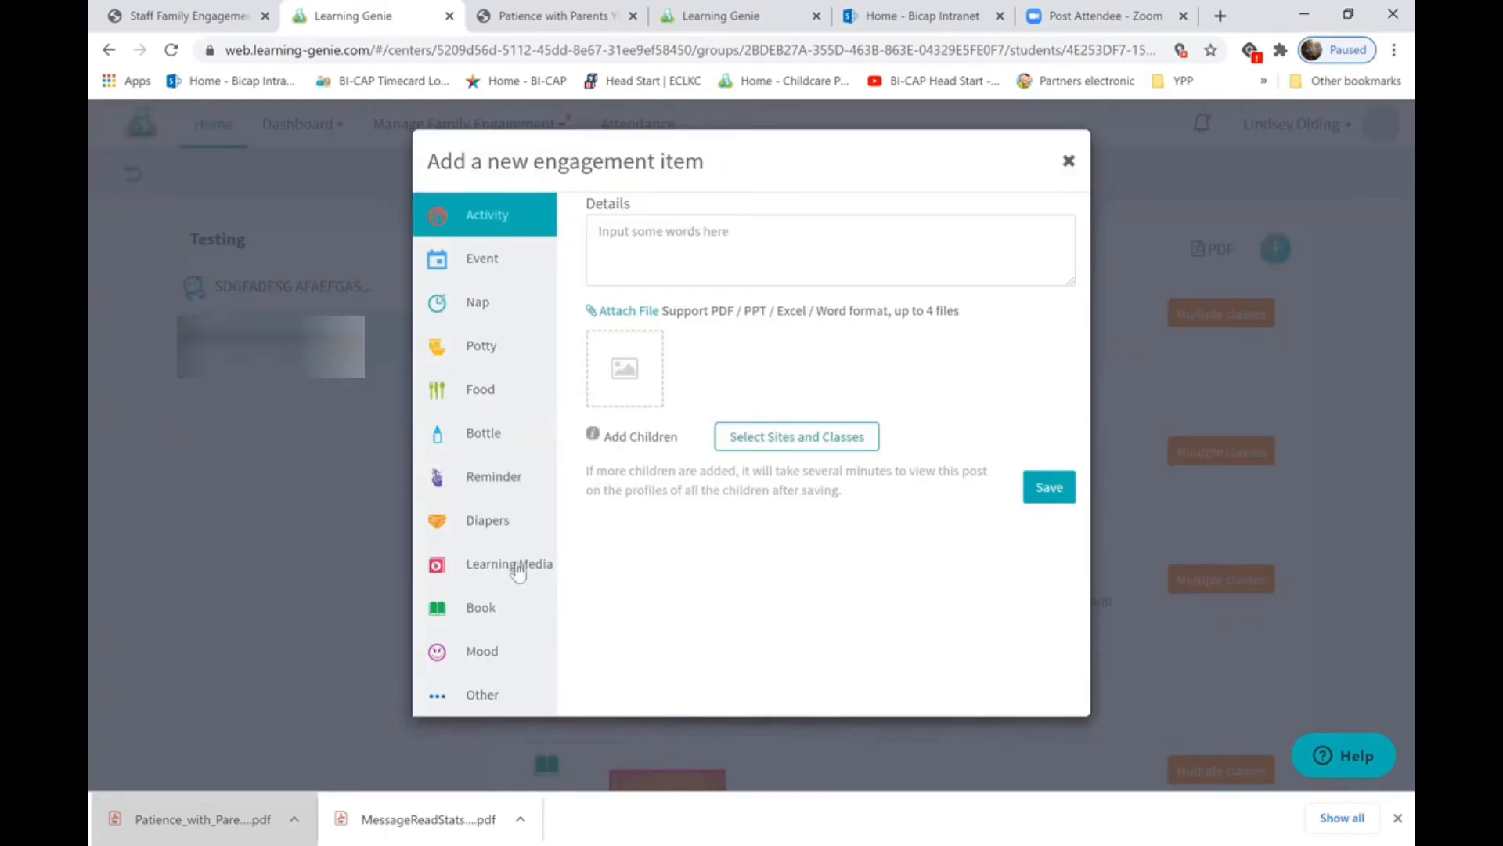
left_click(521, 570)
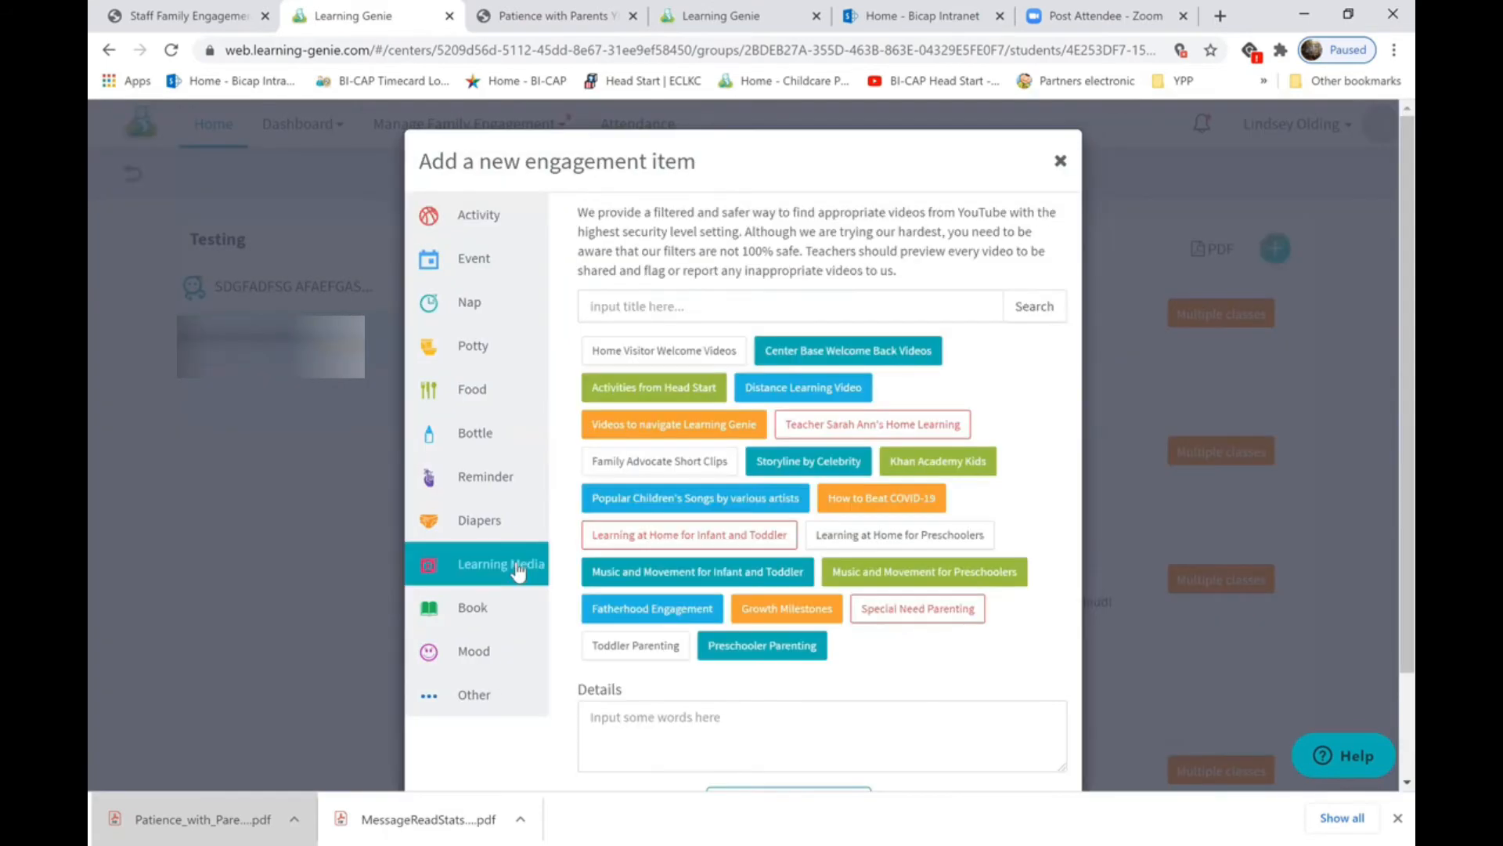
left_click(710, 299)
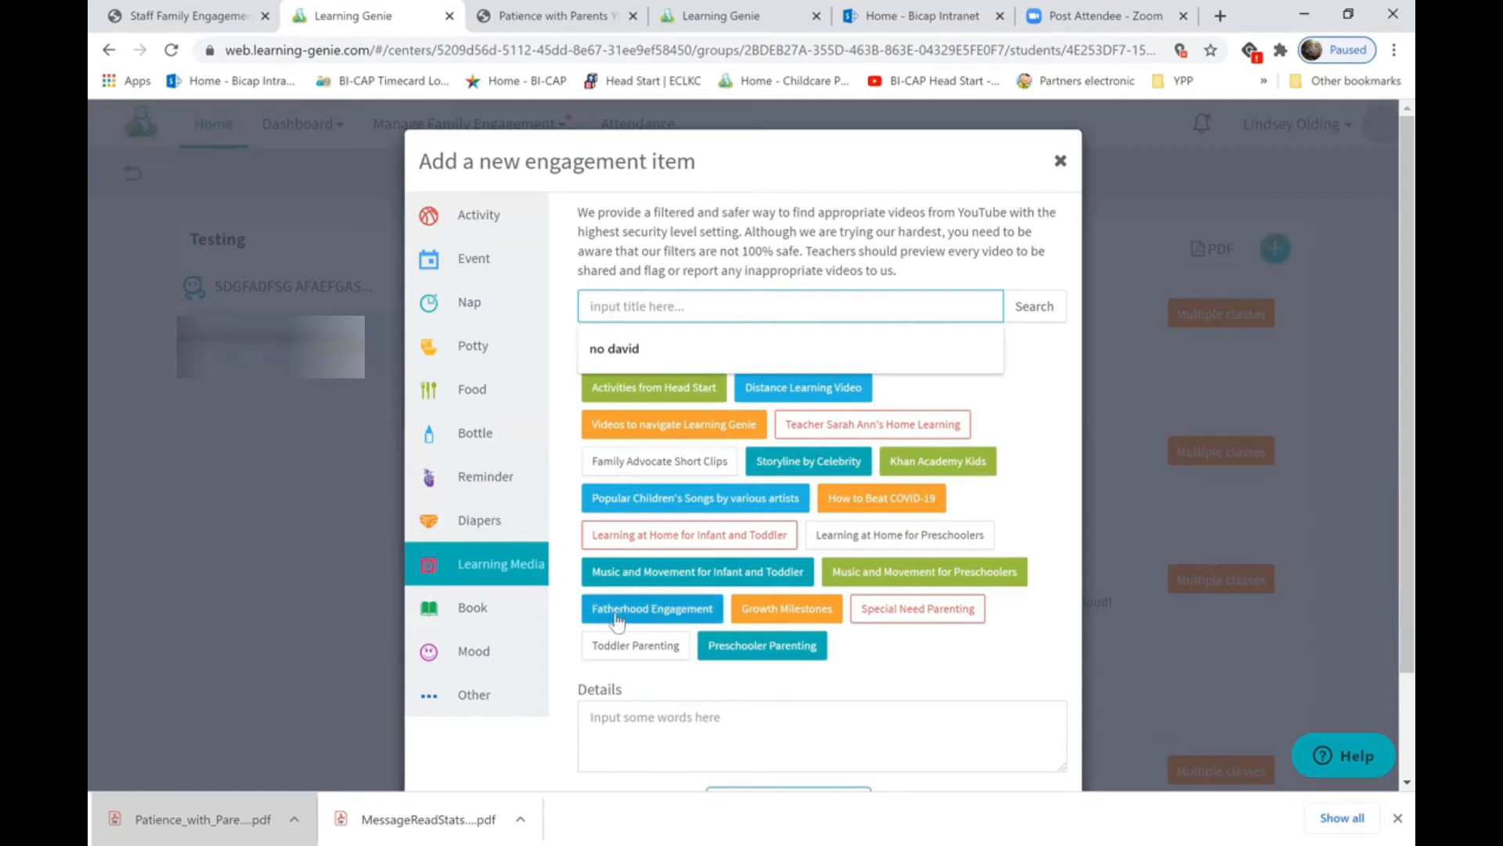
left_click(660, 611)
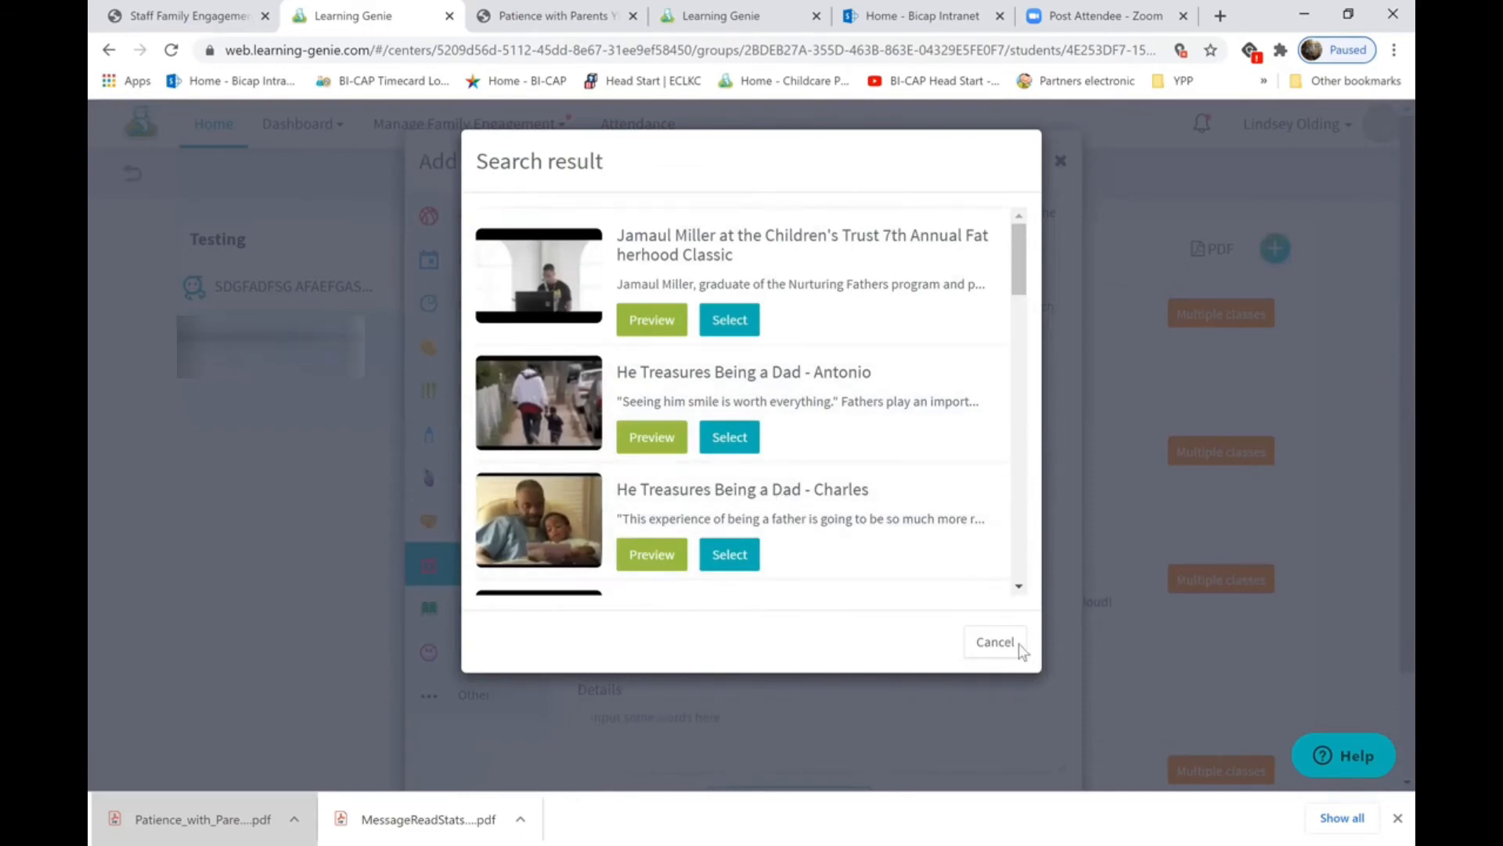
left_click(1009, 648)
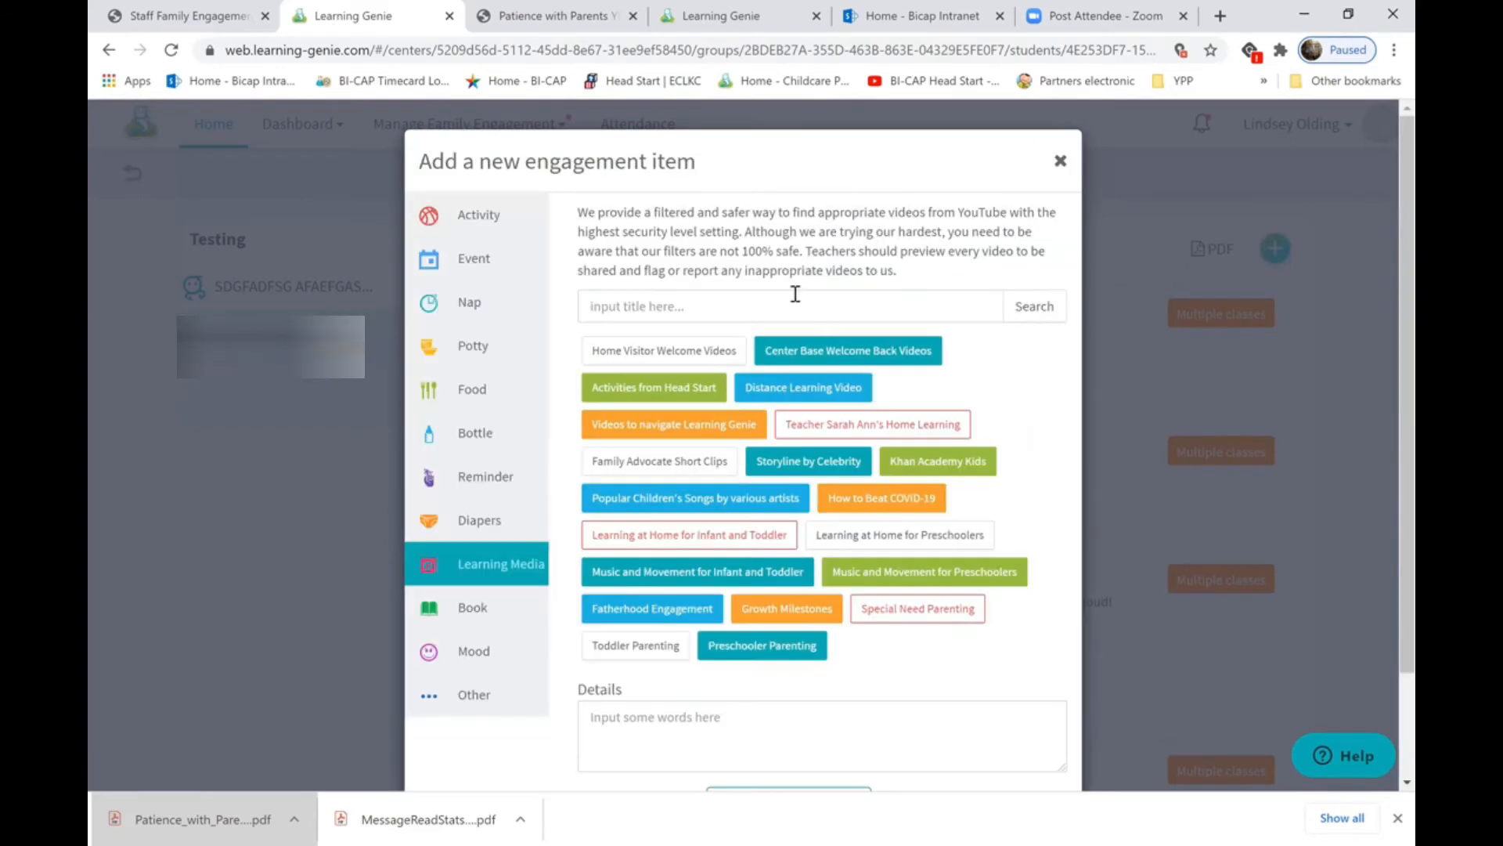
Step: Search the learning videos for "pregnancy" and select "The surprising effects of pregnancy"
left_click(795, 304)
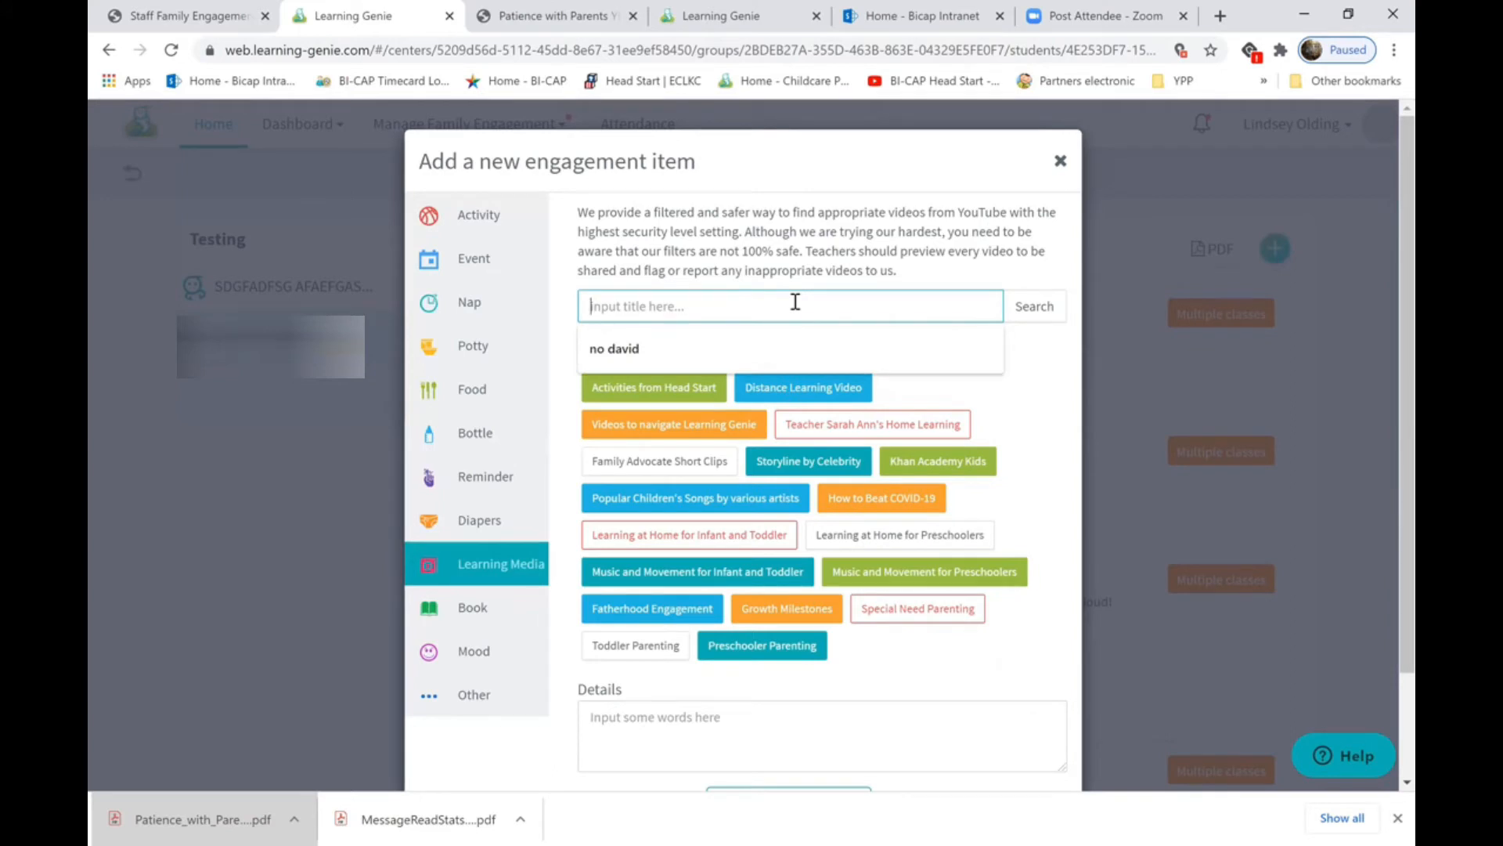
type("pregnancy")
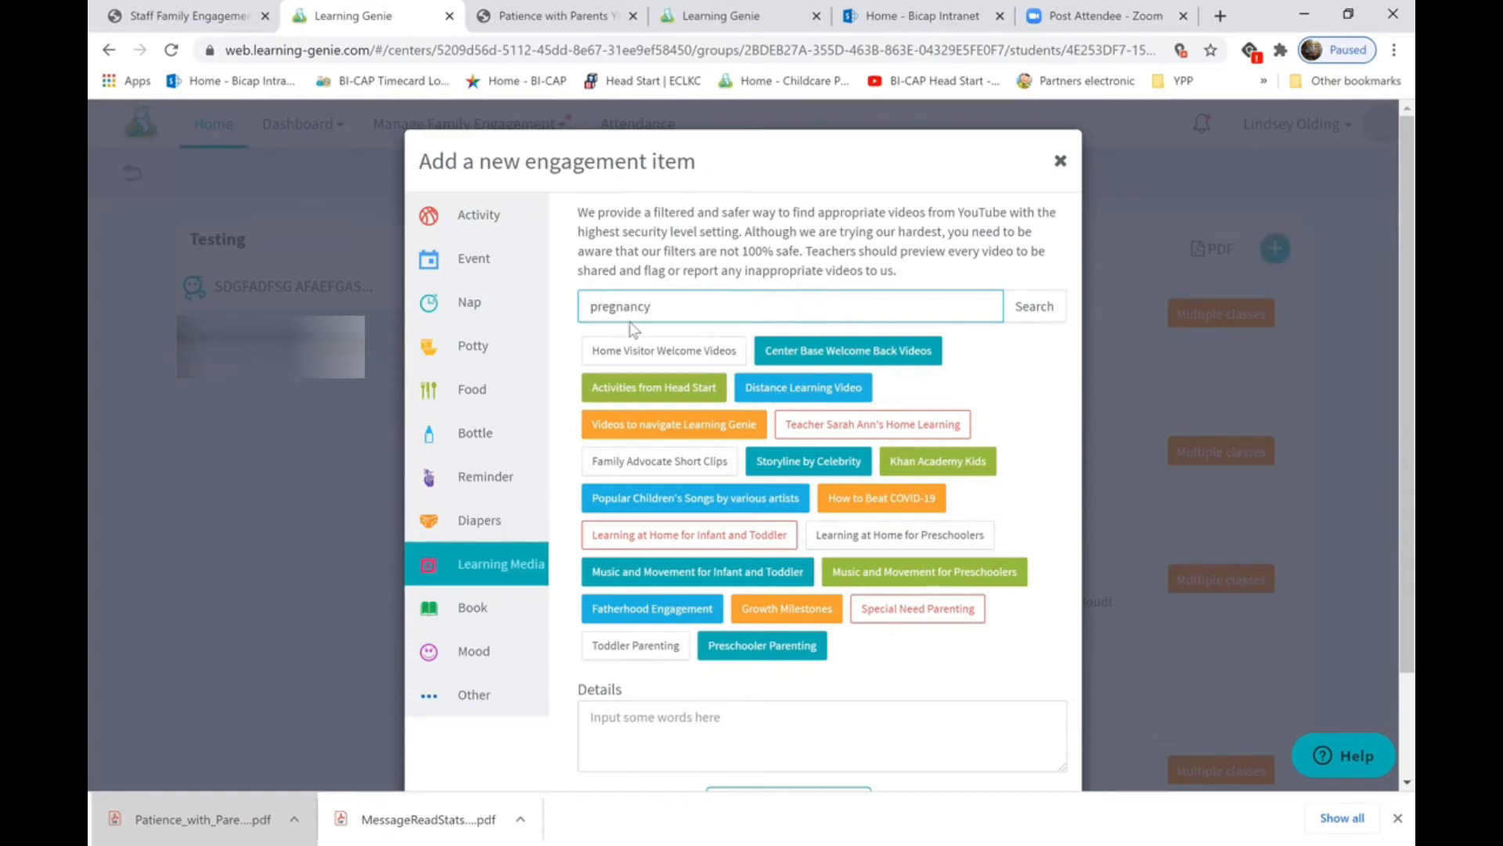
left_click(1027, 309)
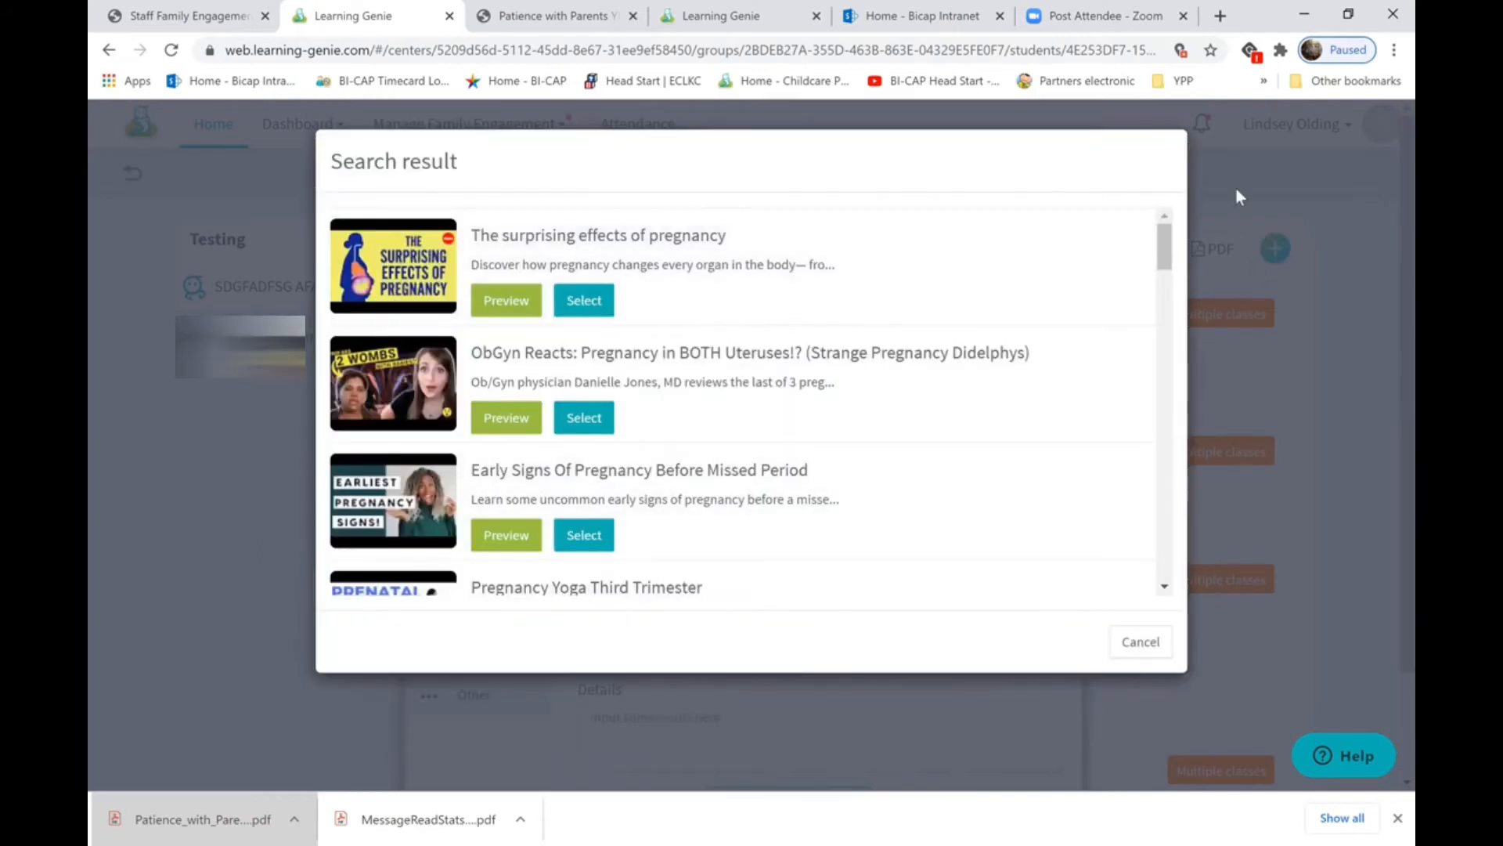
mouse_move(1162, 252)
left_mouse_down()
mouse_move(1162, 459)
mouse_move(1151, 245)
left_mouse_up()
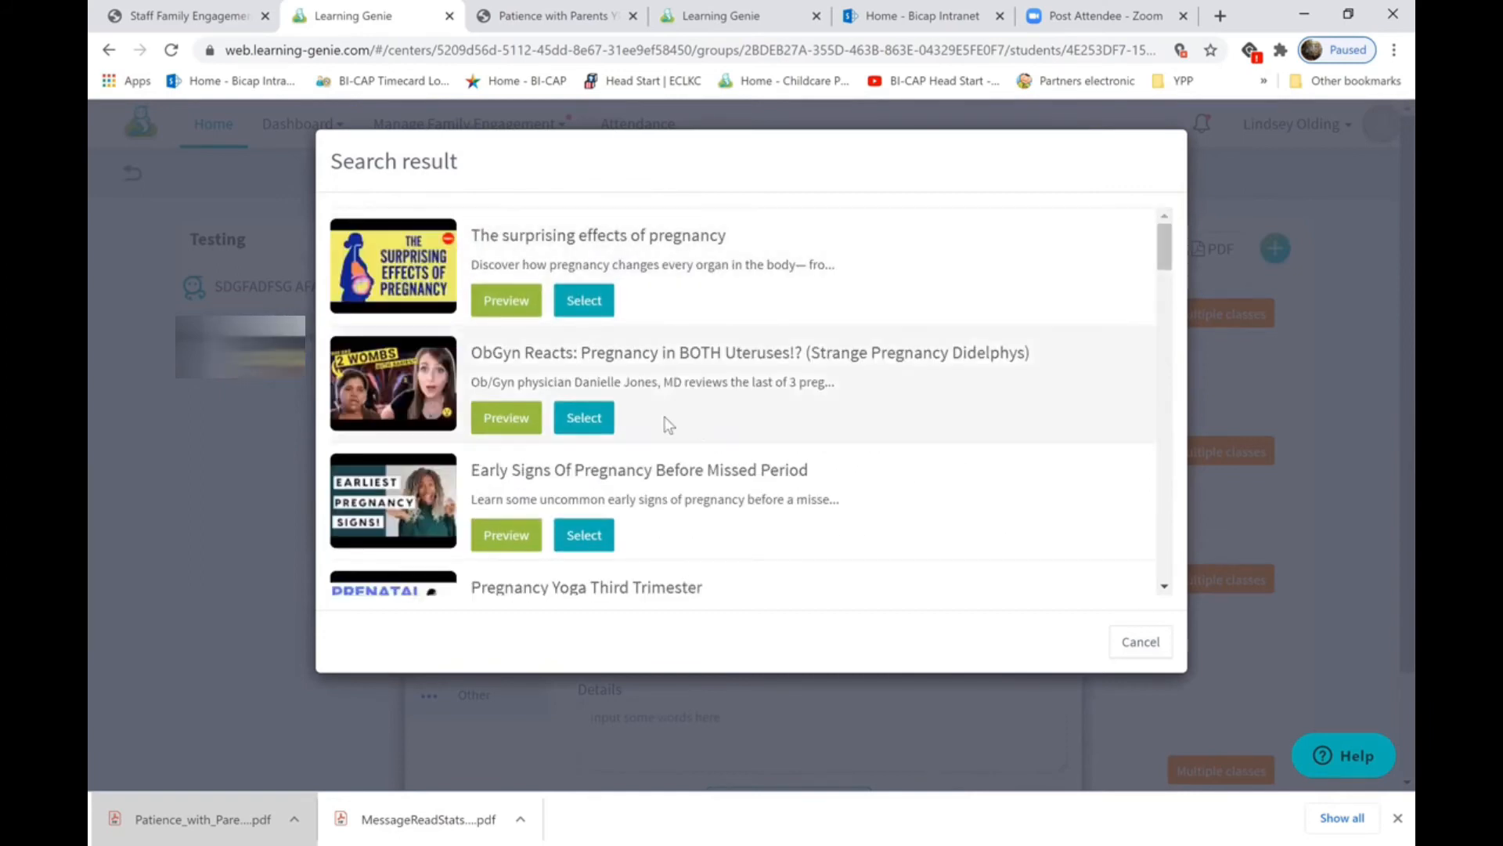
left_click(583, 302)
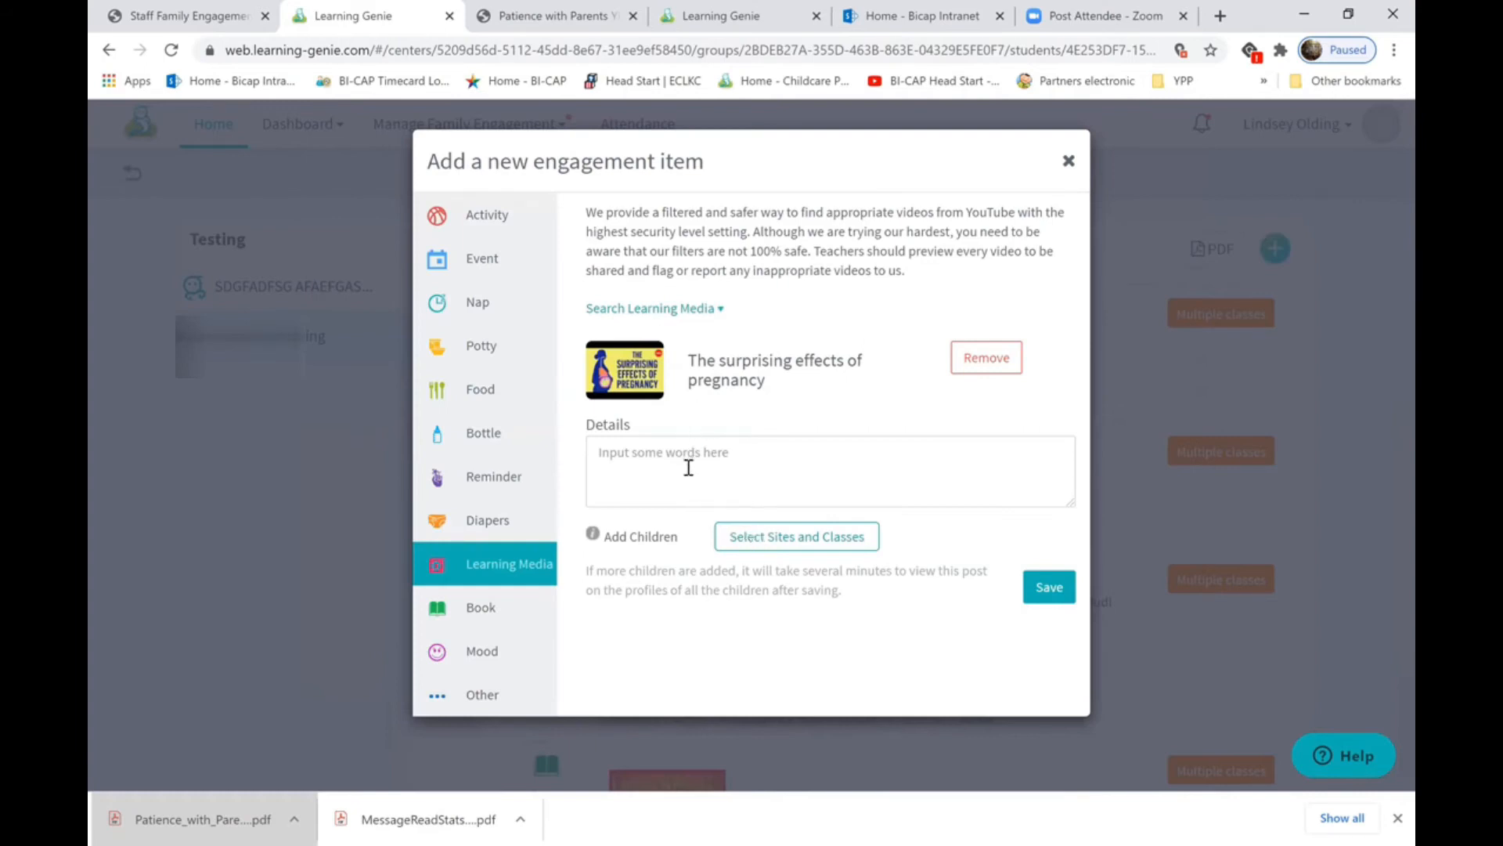
Step: Enter the details "please watch", assign the item to the first listed child in Backus Center's Testing class, and save it
left_click(688, 467)
type("please watch")
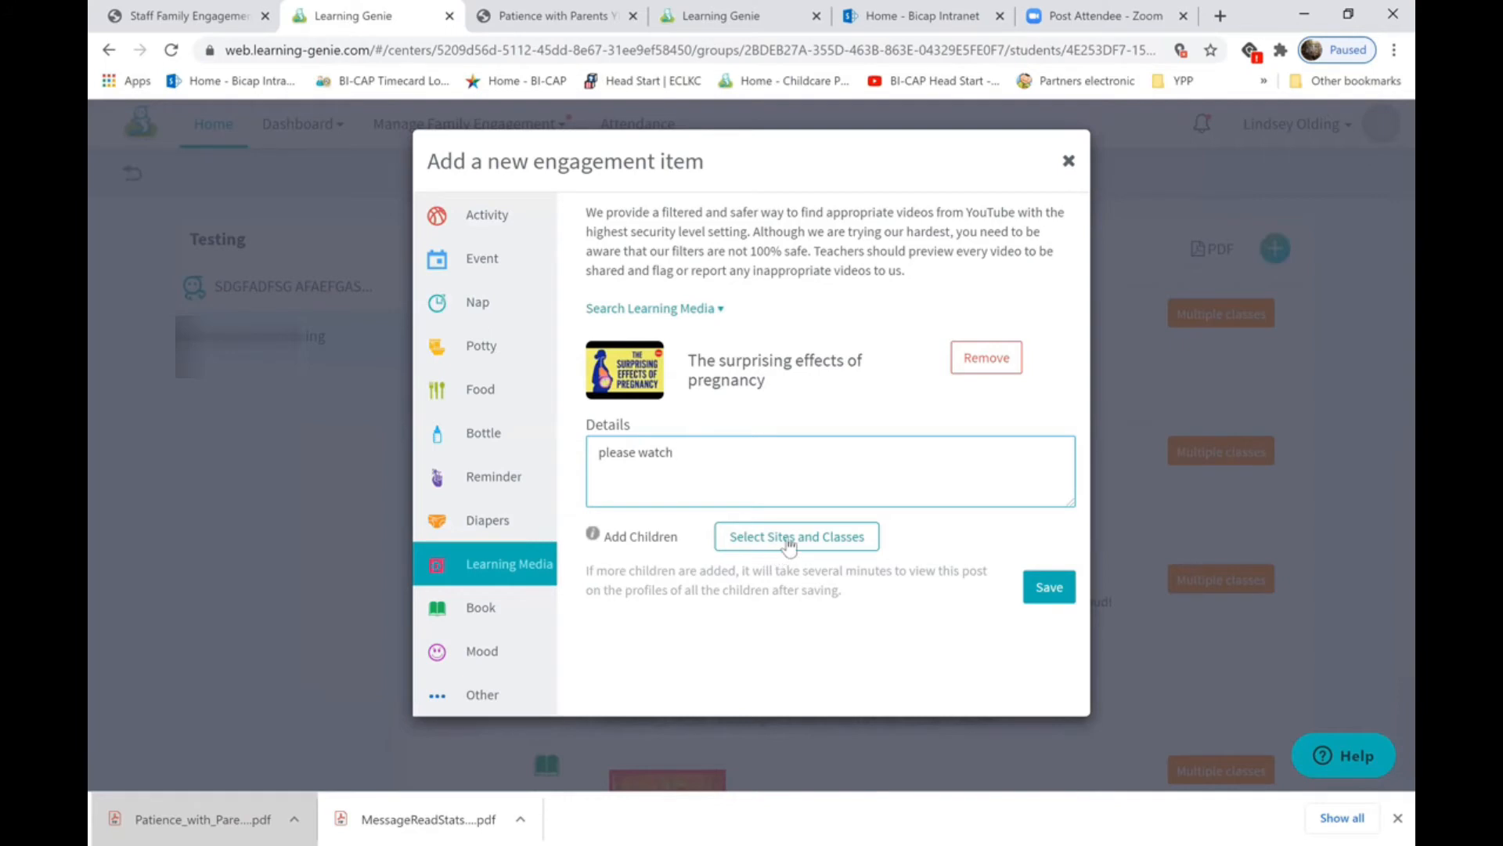
left_click(791, 544)
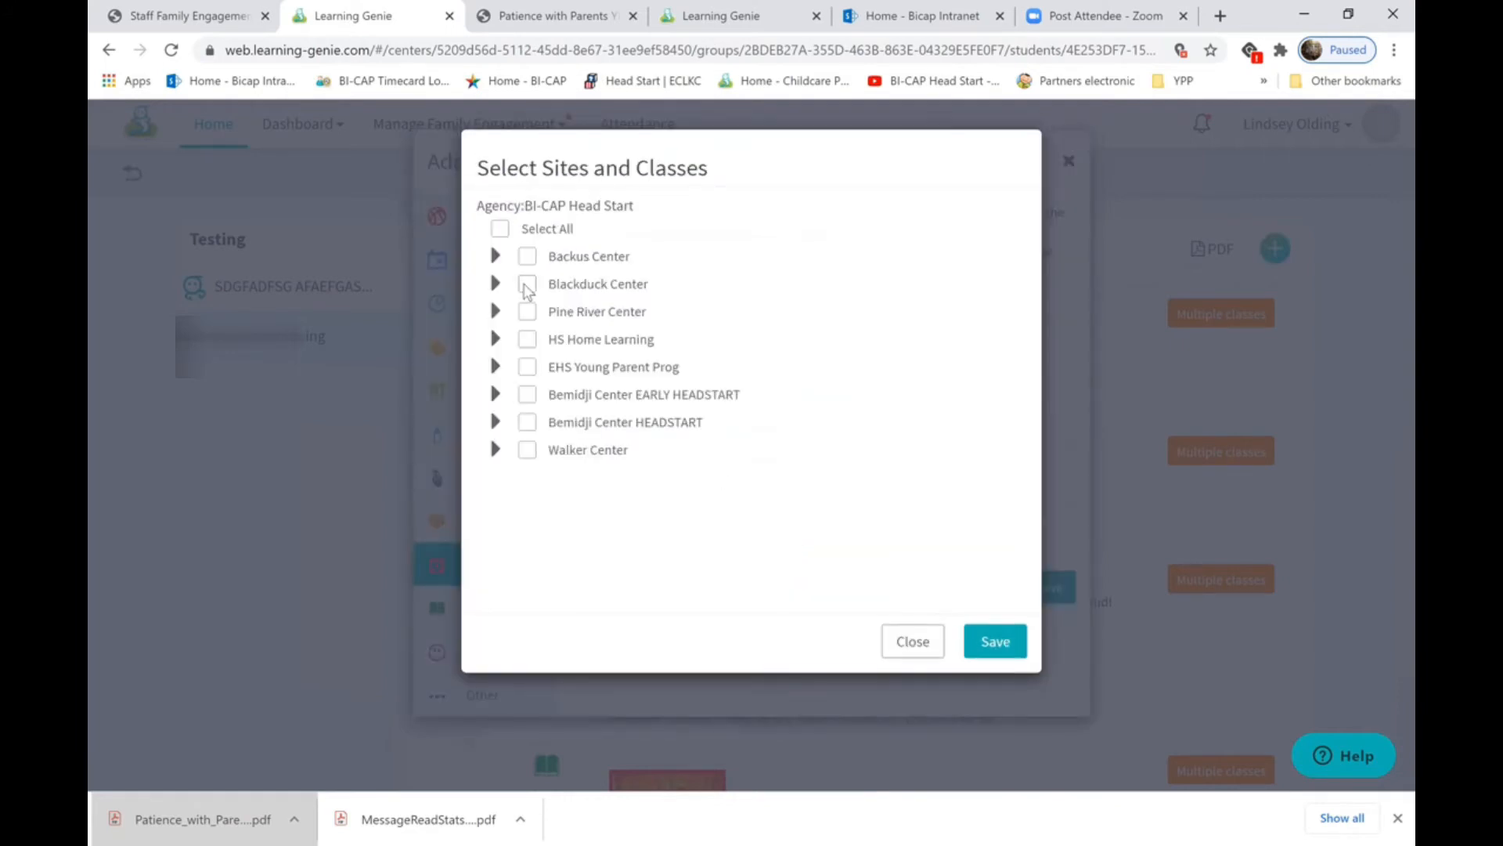
left_click(494, 255)
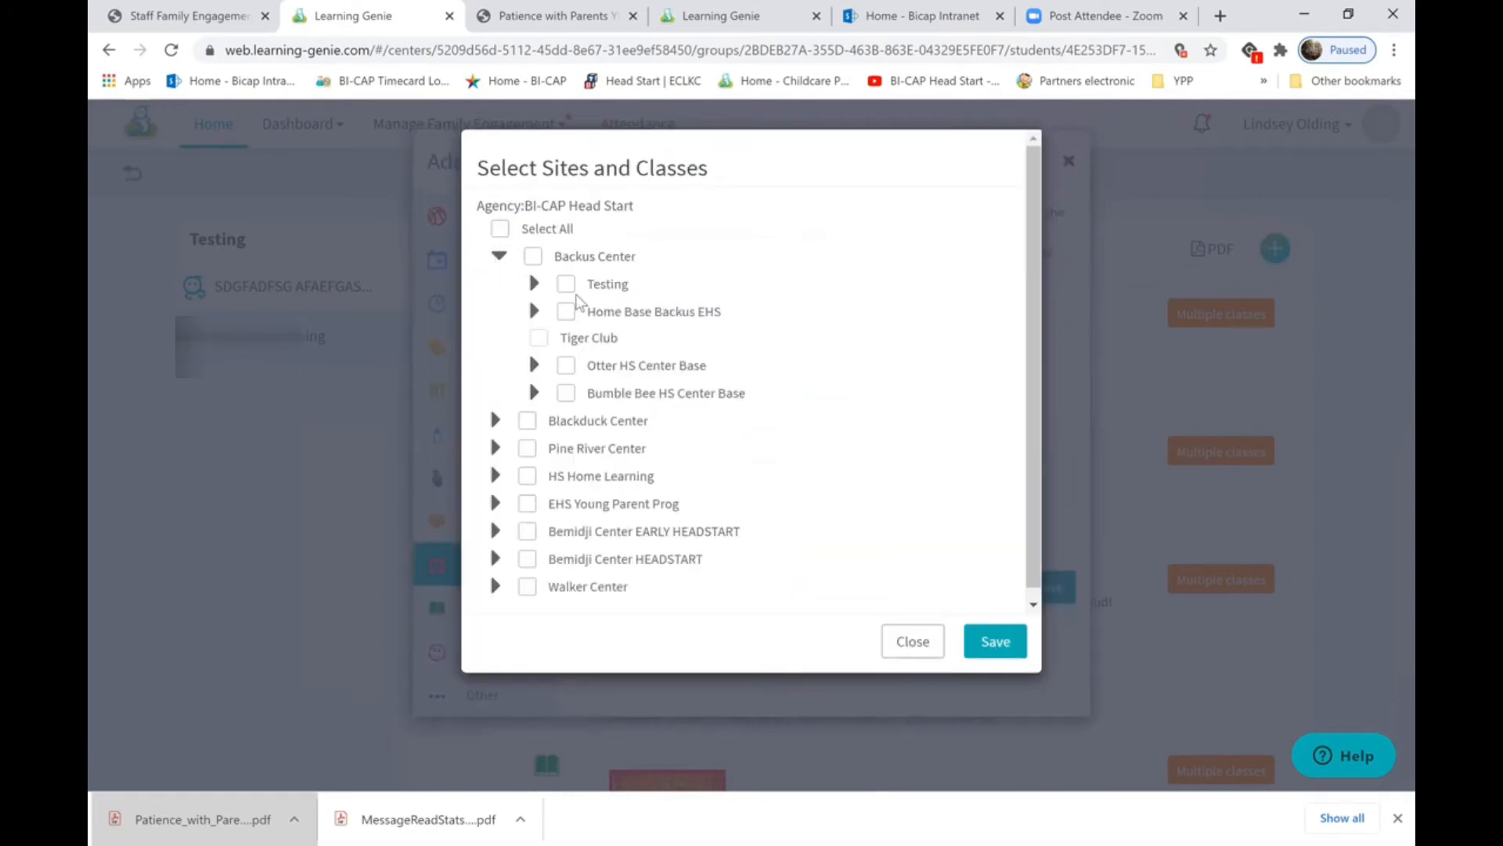
left_click(534, 283)
left_click(577, 310)
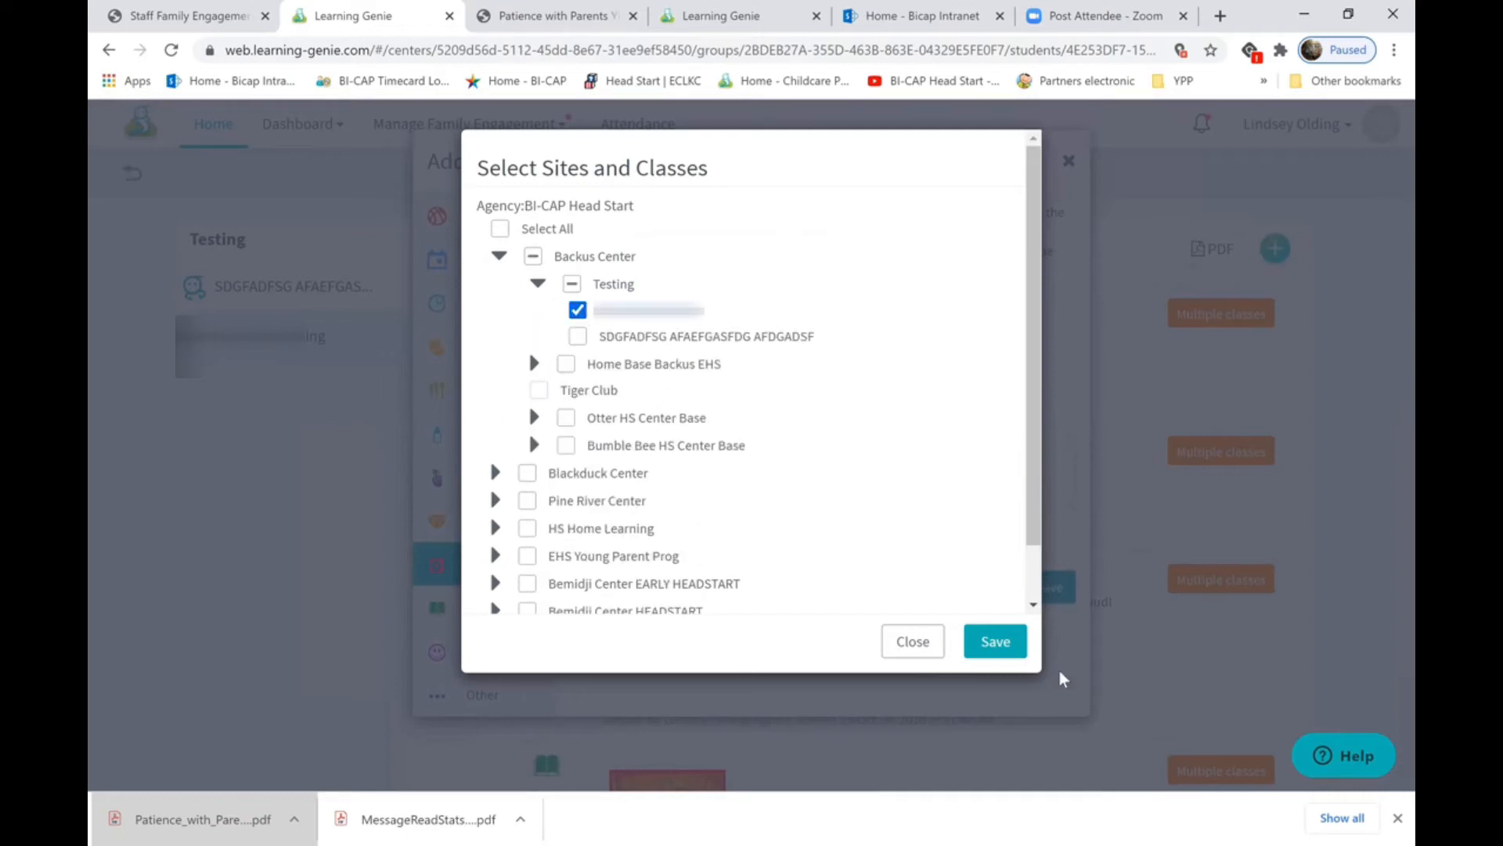
left_click(993, 643)
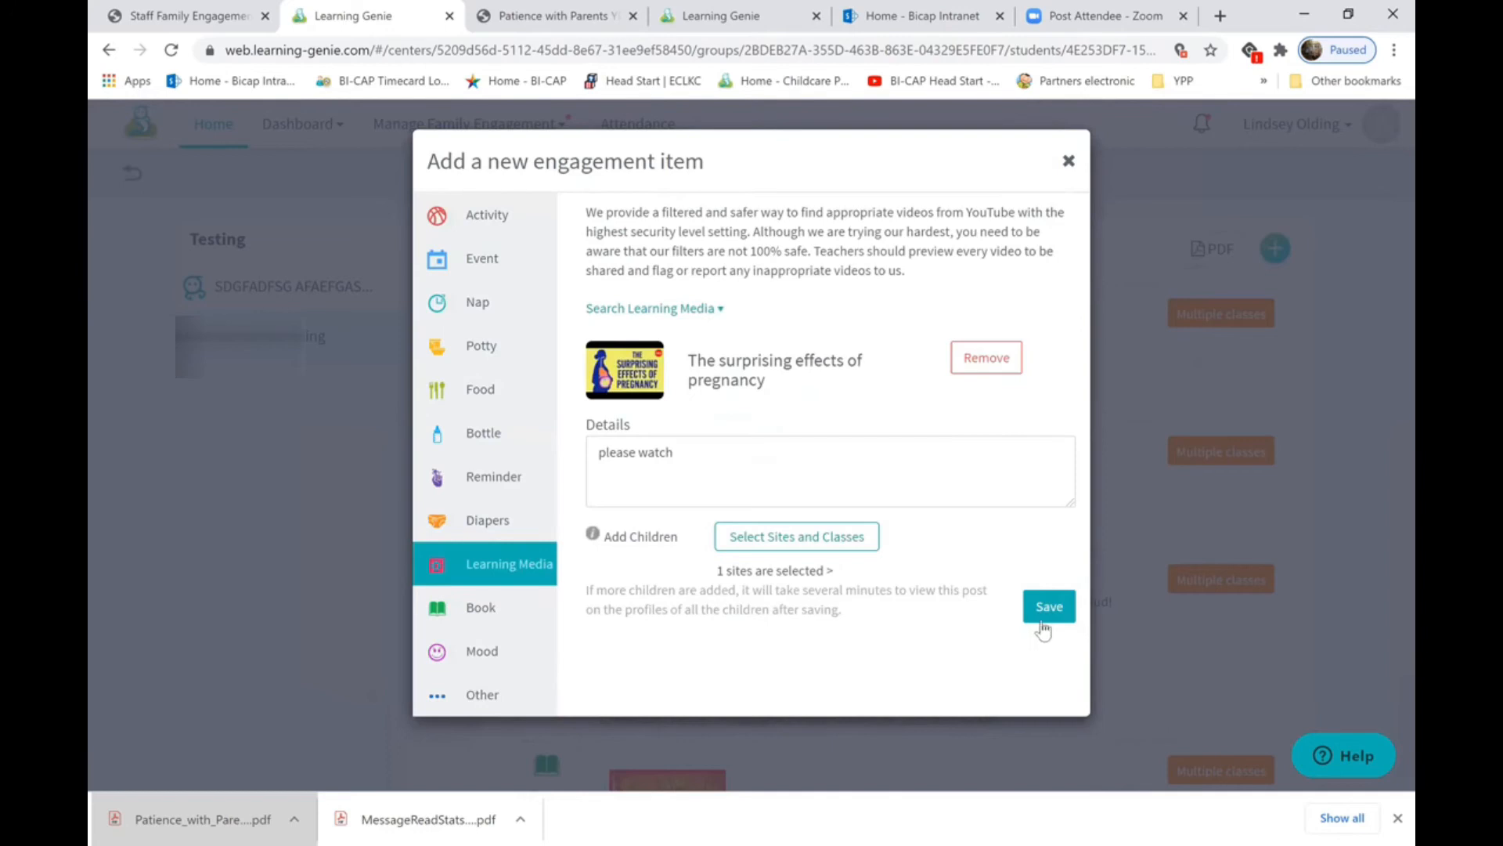
left_click(1053, 608)
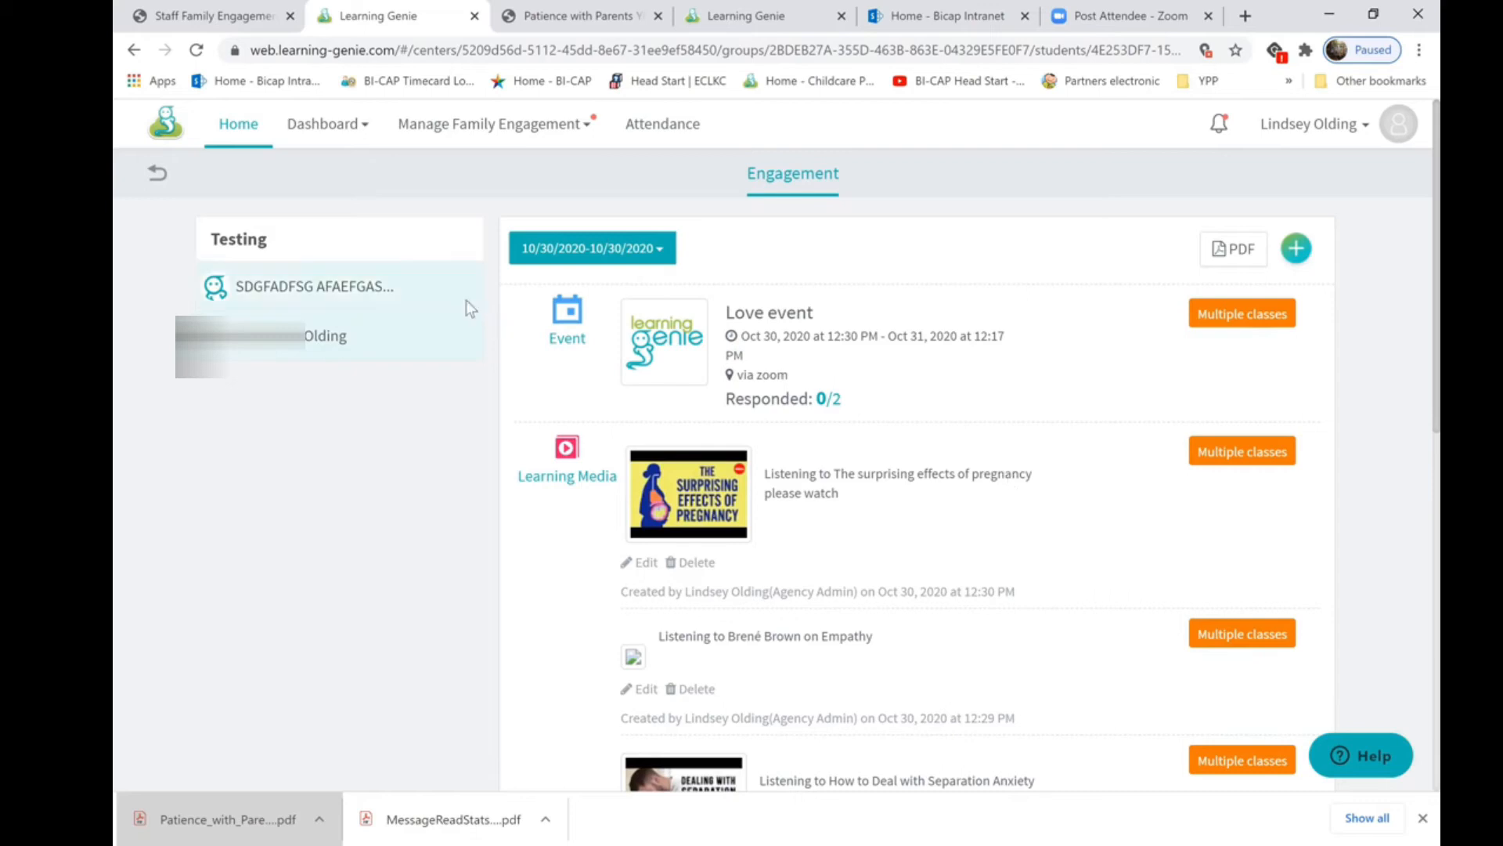
Step: Open the family engagement dashboard and review the Past Events figures, including father figure attendance
left_click(327, 129)
left_click(329, 163)
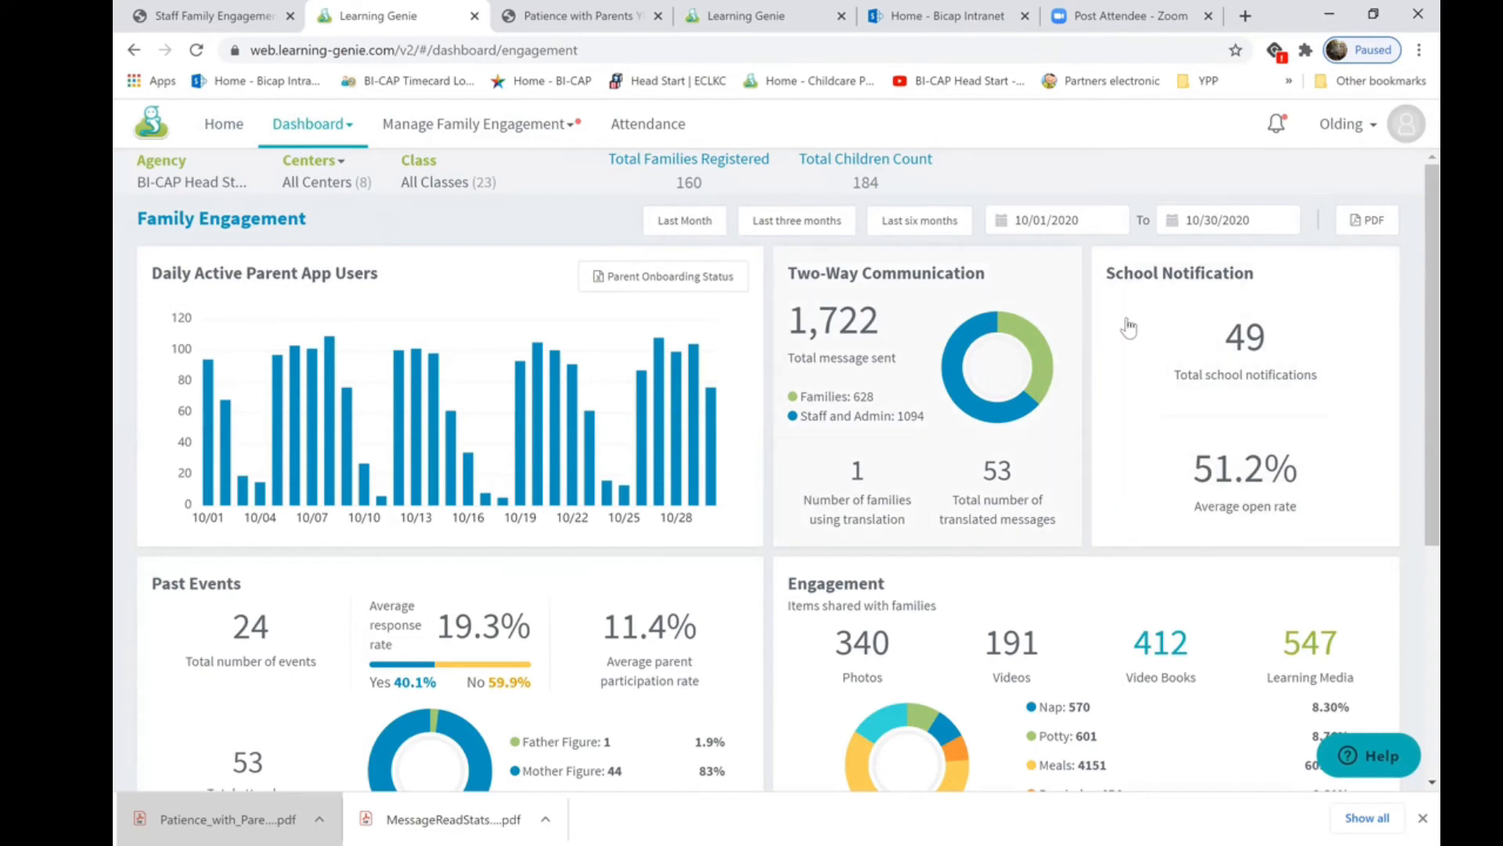
scroll(861, 422, "down", 2)
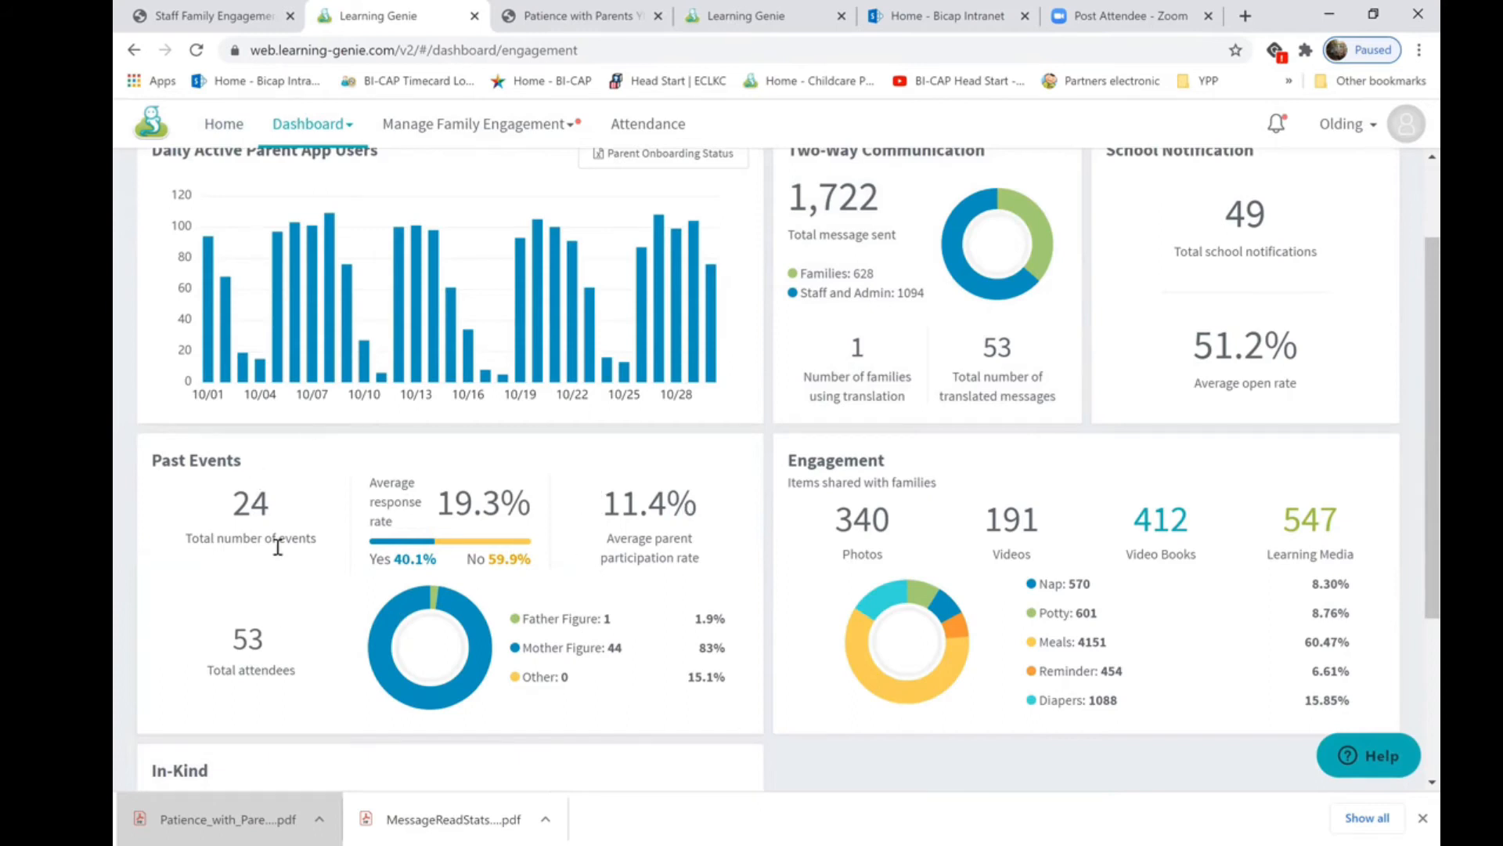
triple_click(594, 625)
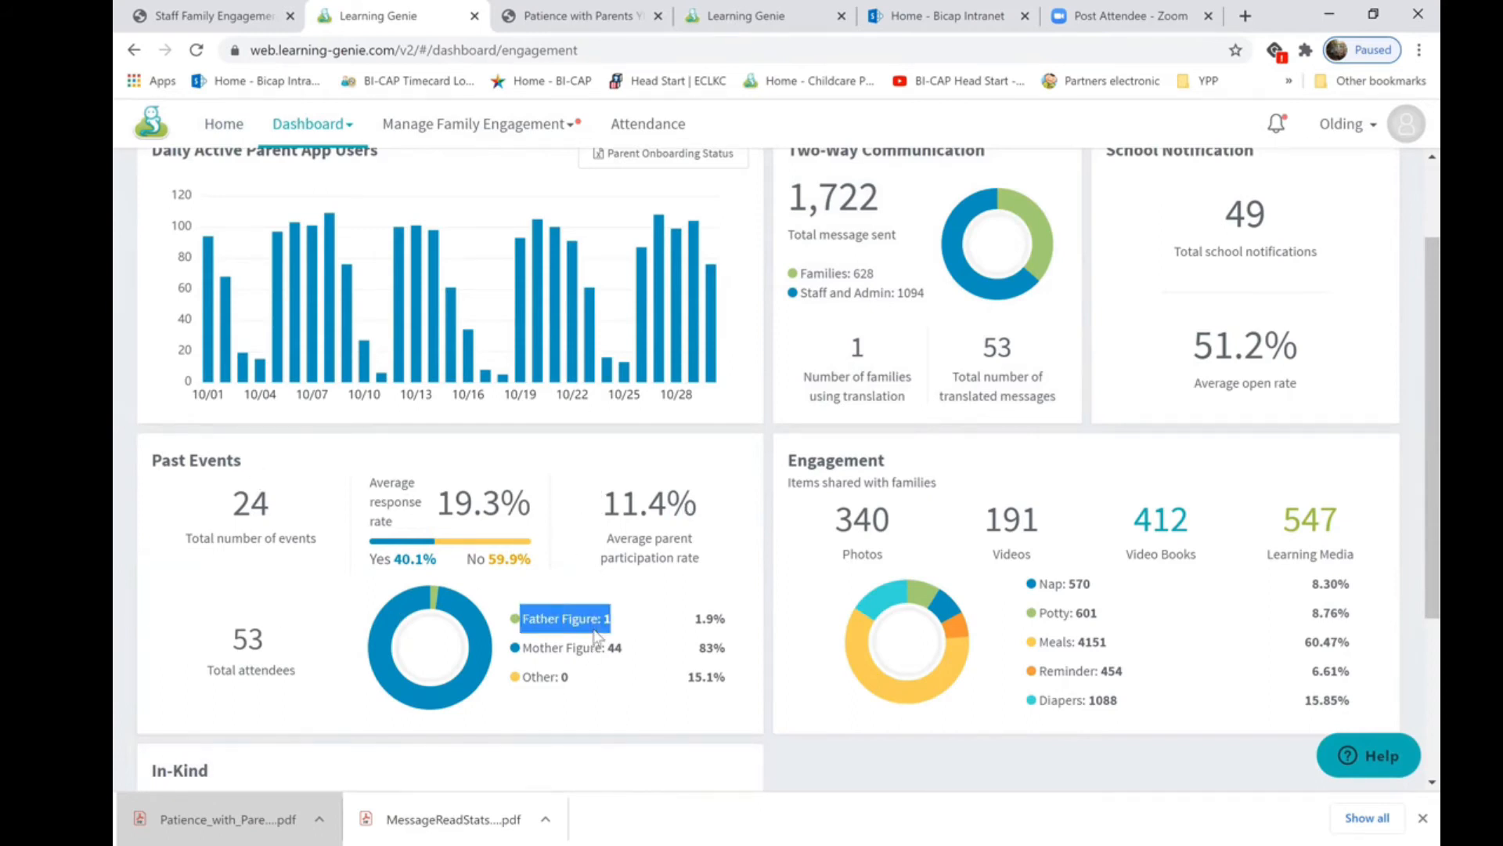
left_click(672, 610)
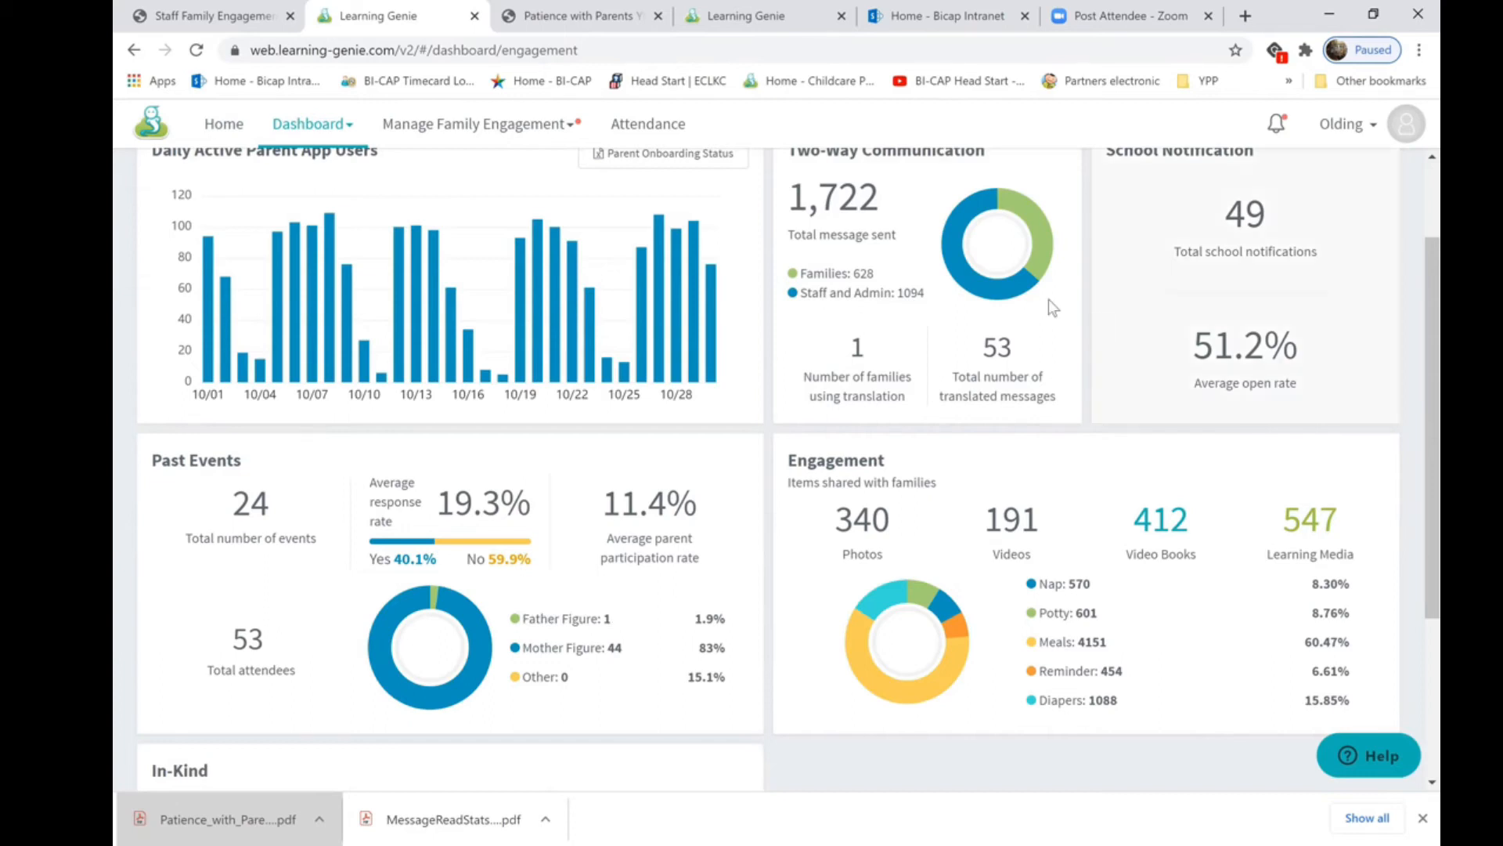
Step: Open the Two-Way Communication details and review the first child's message history in Backus Center's Bumble Bee HS Center Base class
left_click(934, 289)
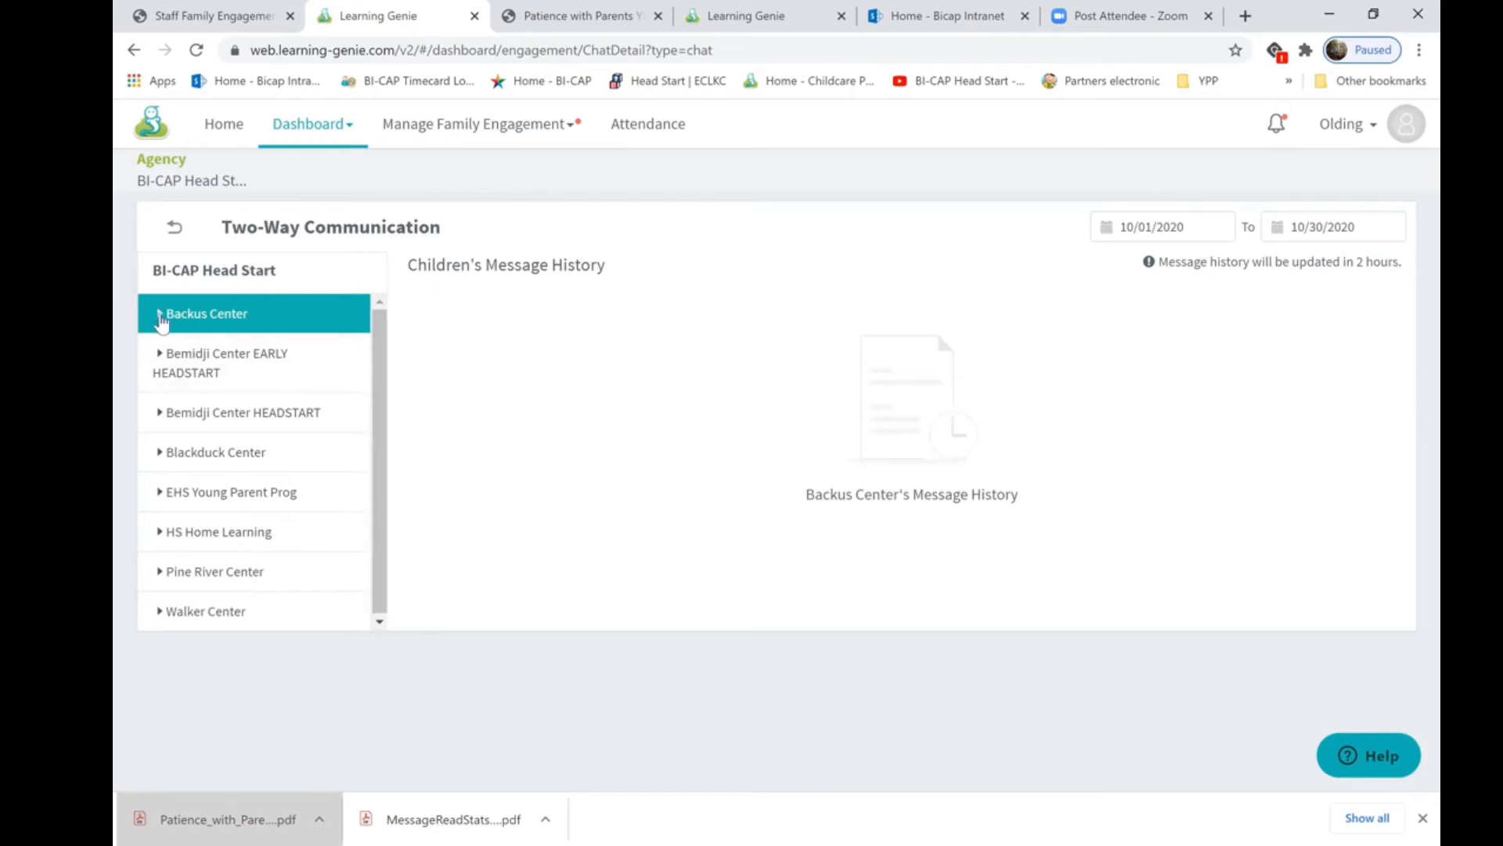
left_click(160, 316)
left_click(173, 352)
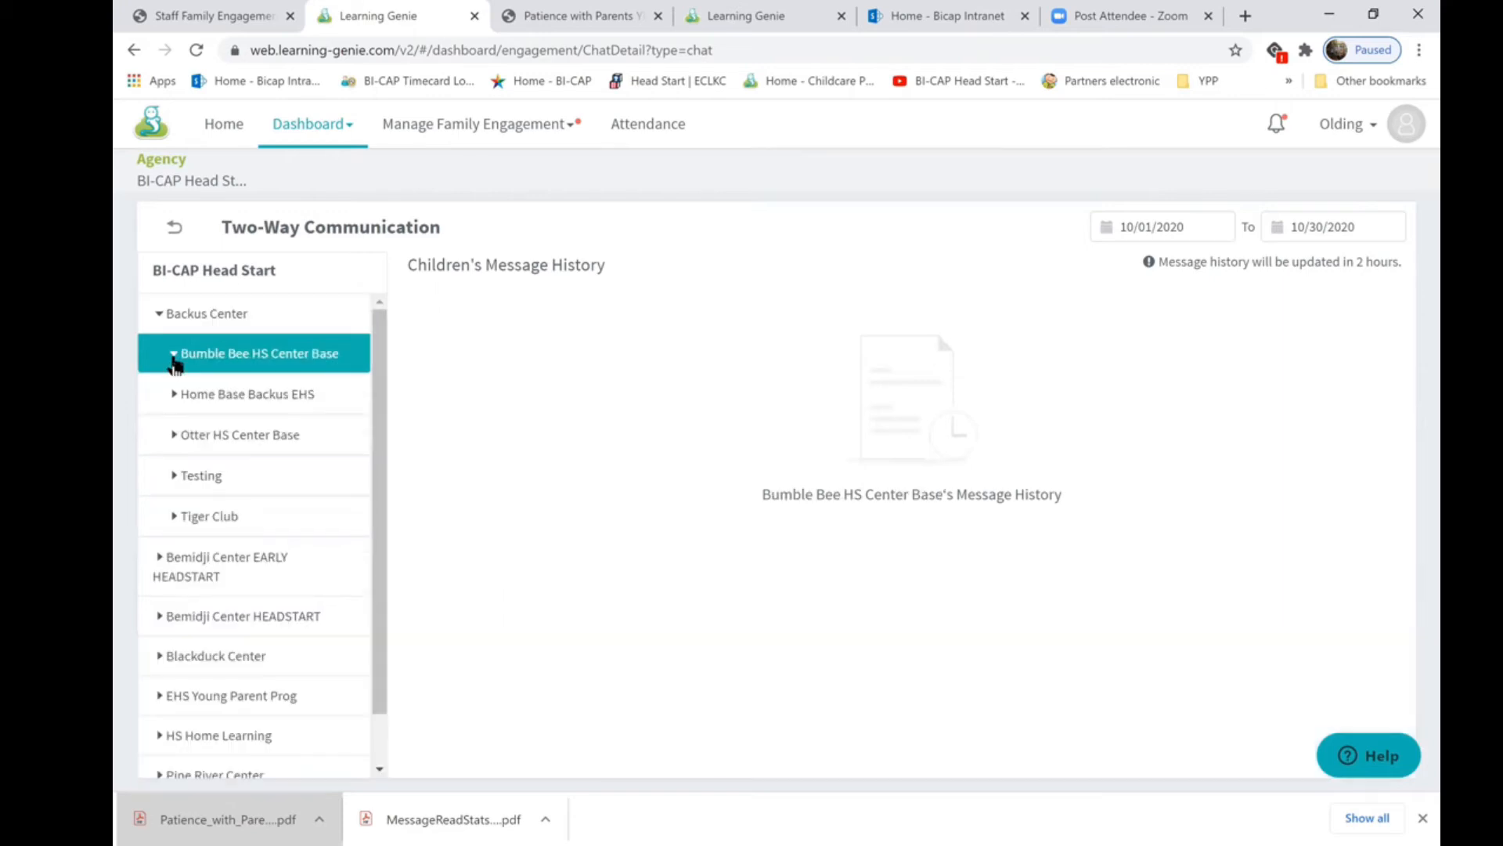
left_click(202, 398)
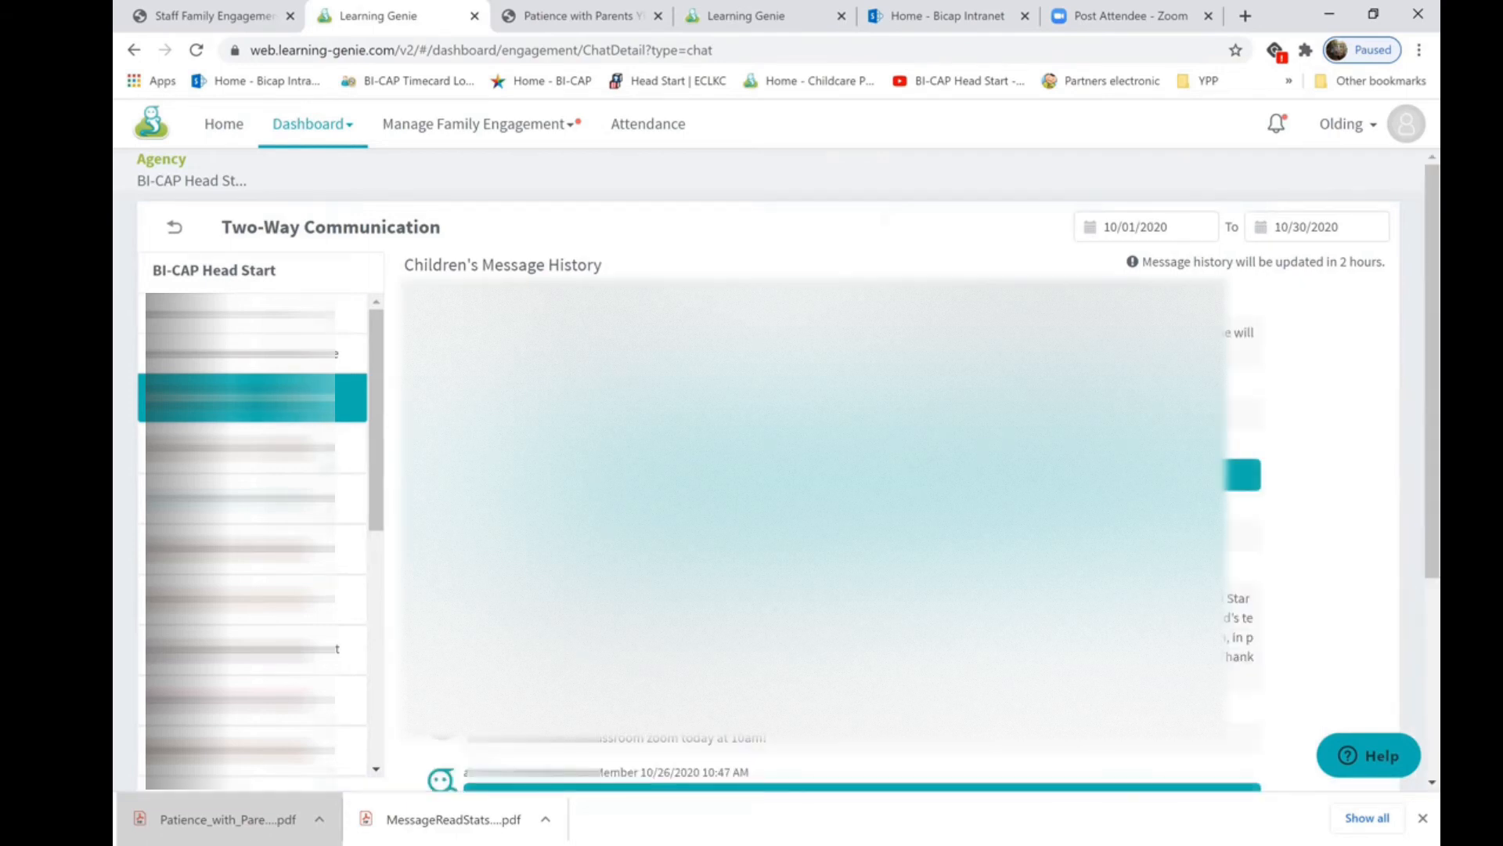
scroll(783, 469, "down", 8)
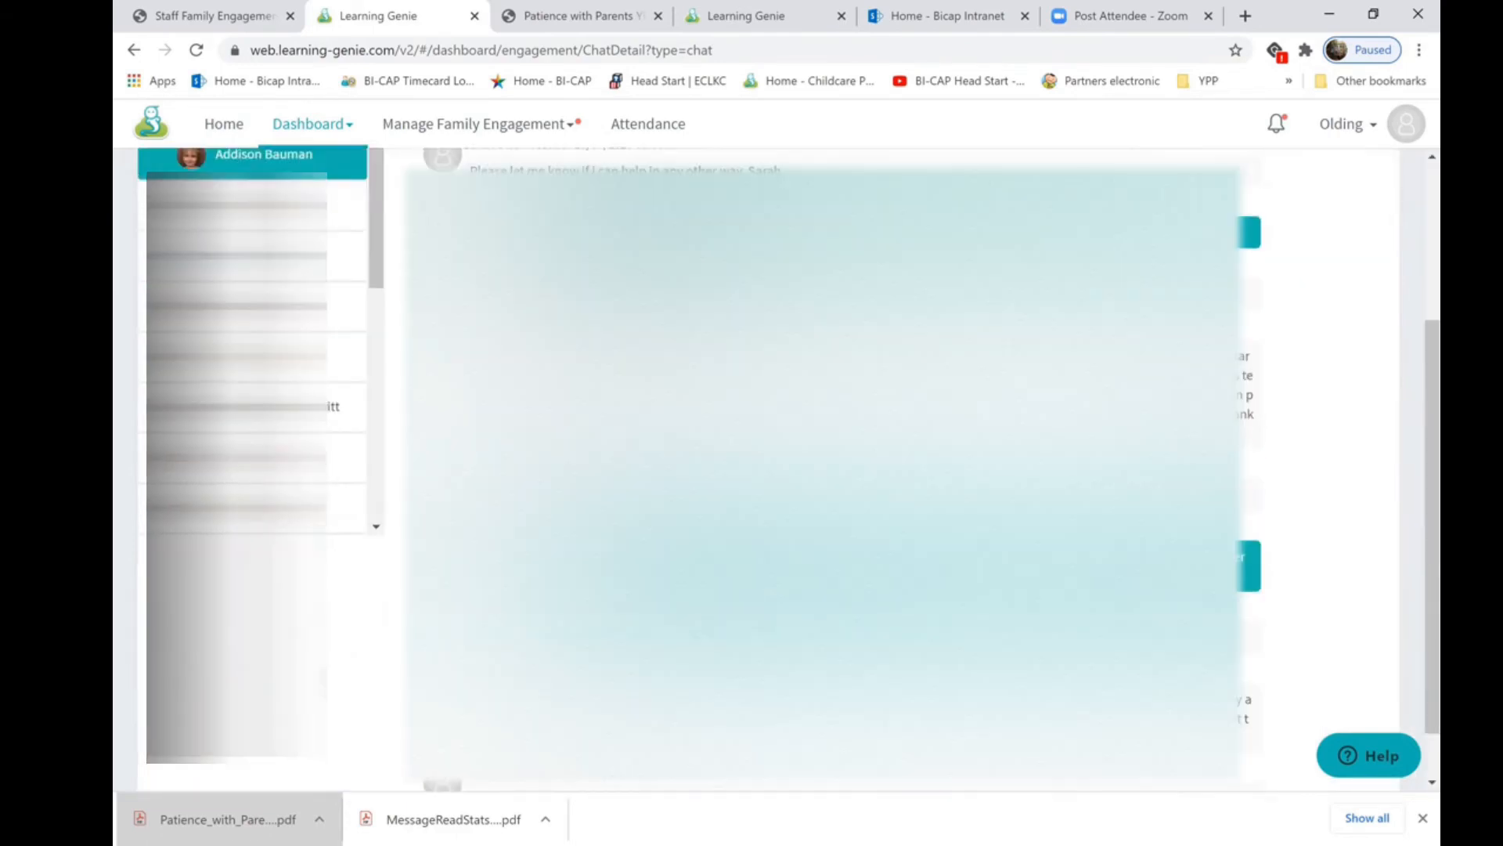
scroll(767, 462, "up", 4)
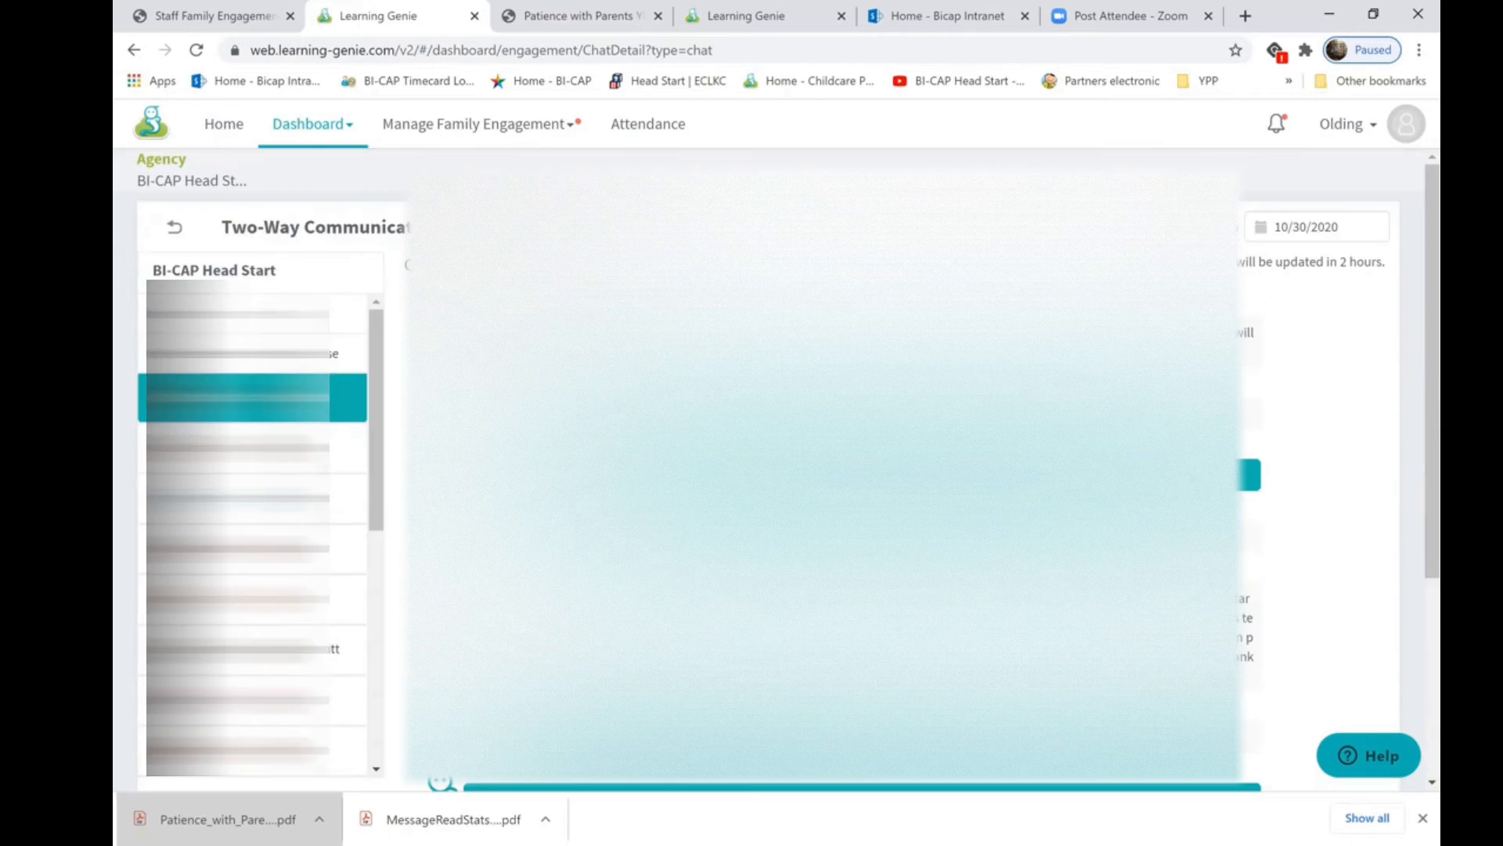
scroll(783, 469, "down", 4)
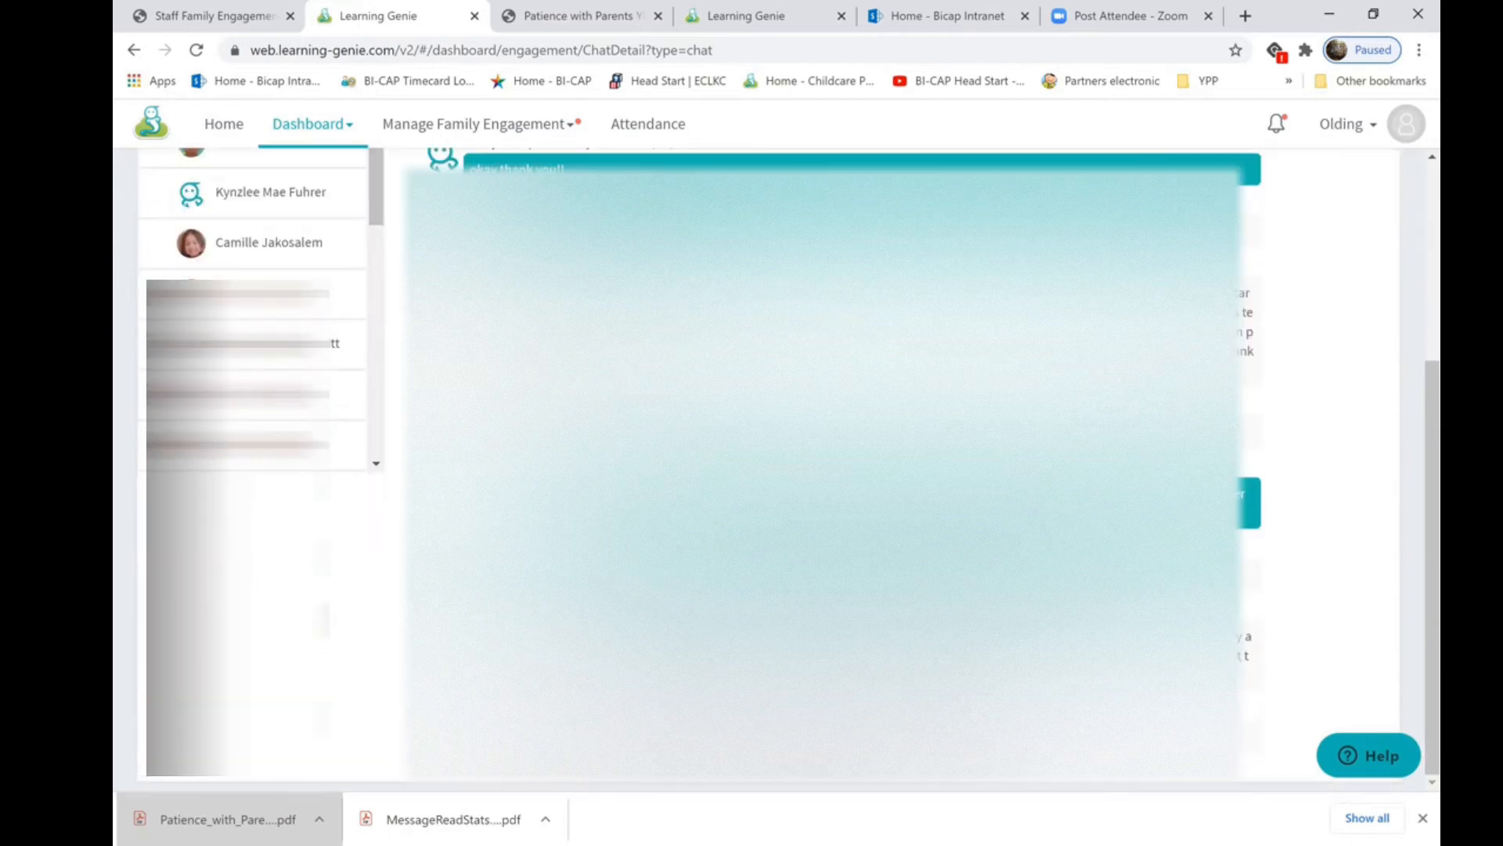
scroll(783, 470, "up", 4)
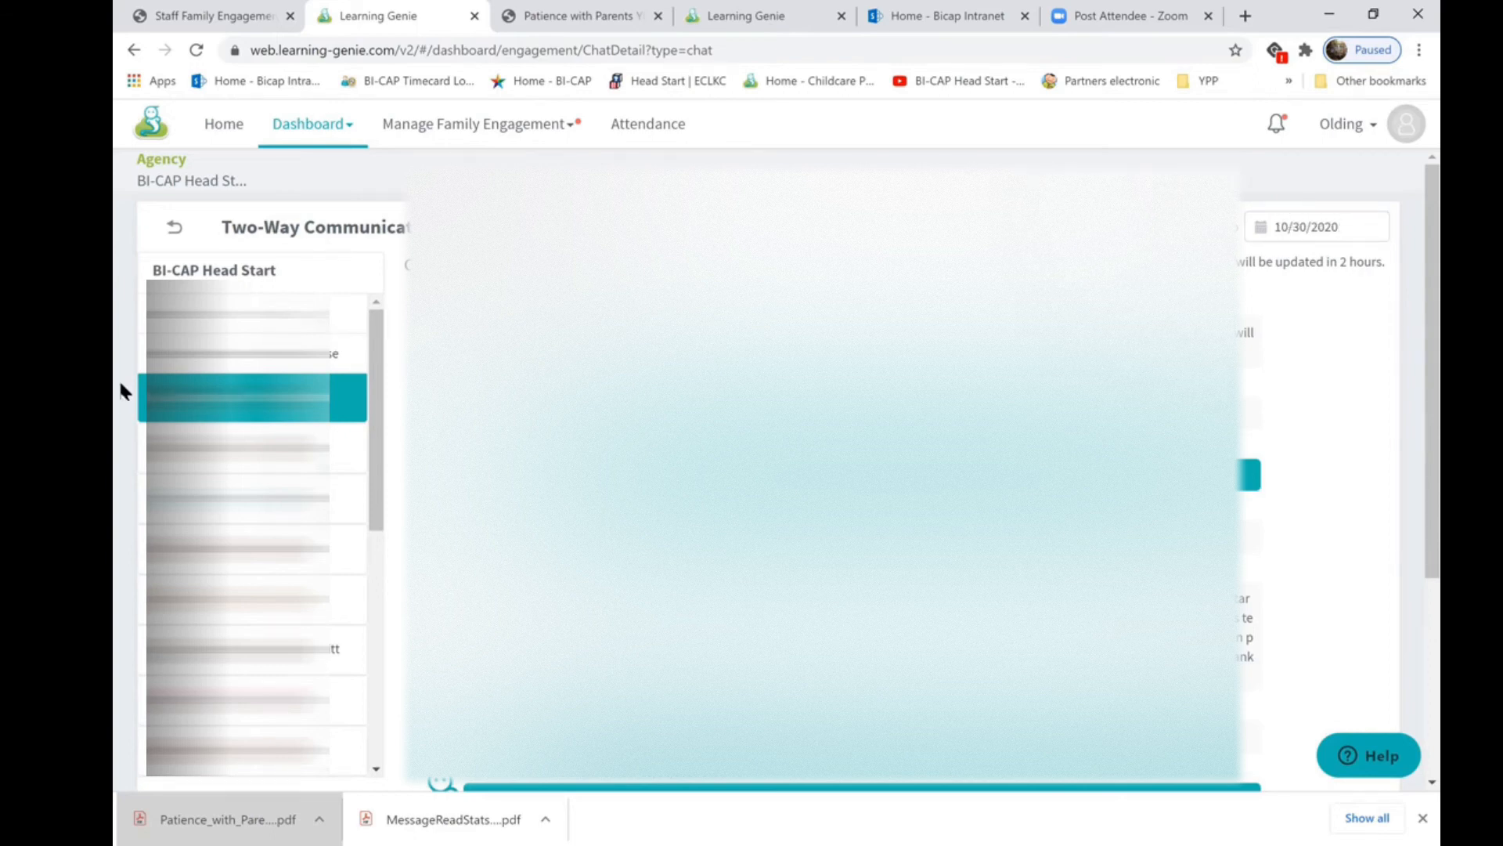
Step: List the children of Backus Center's Home Base Backus EHS class, then return to the family engagement dashboard
left_click(238, 314)
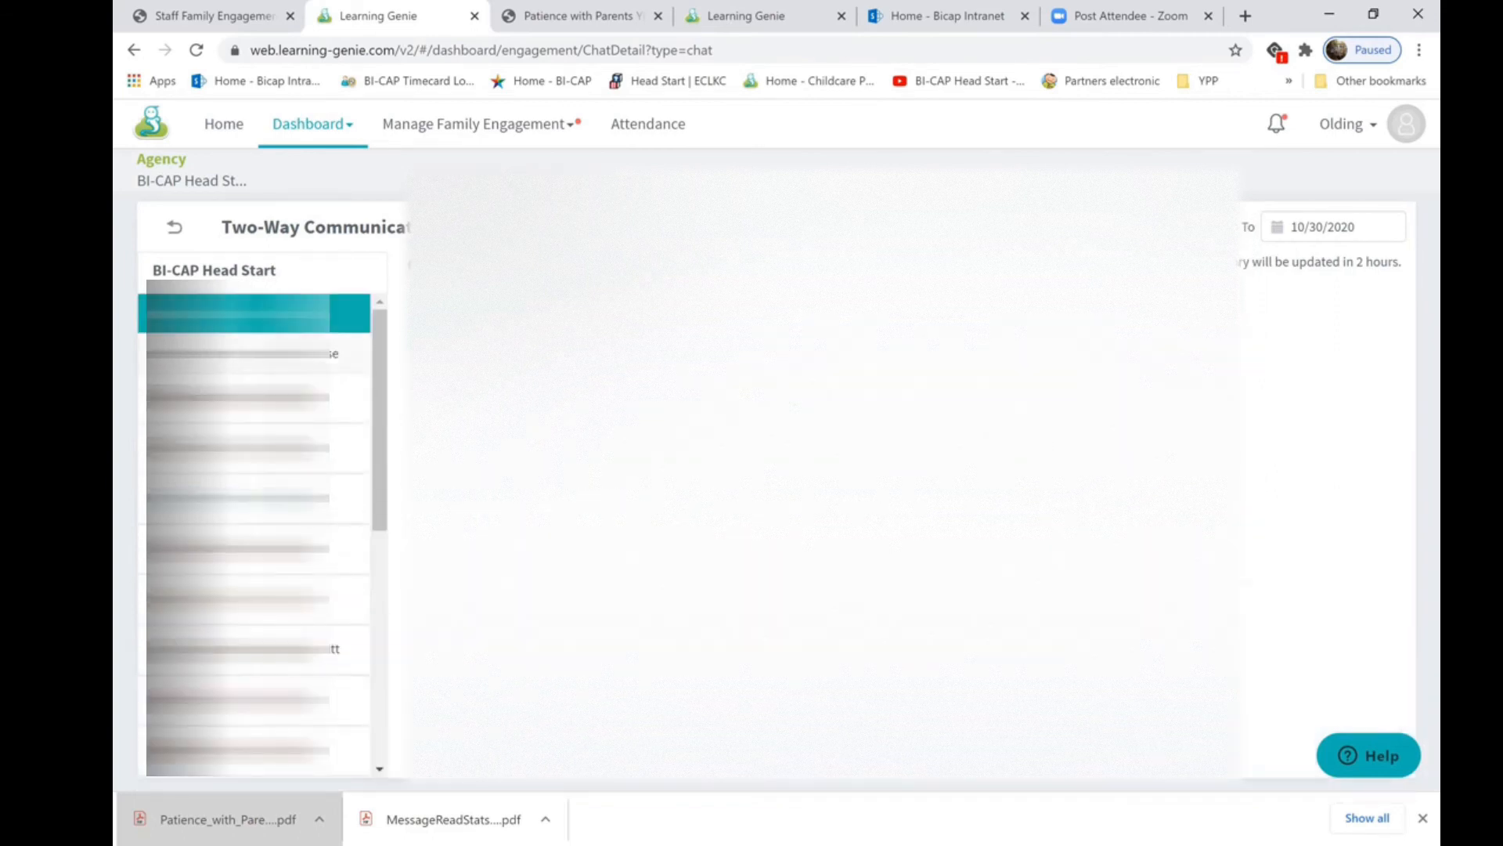
left_click(174, 399)
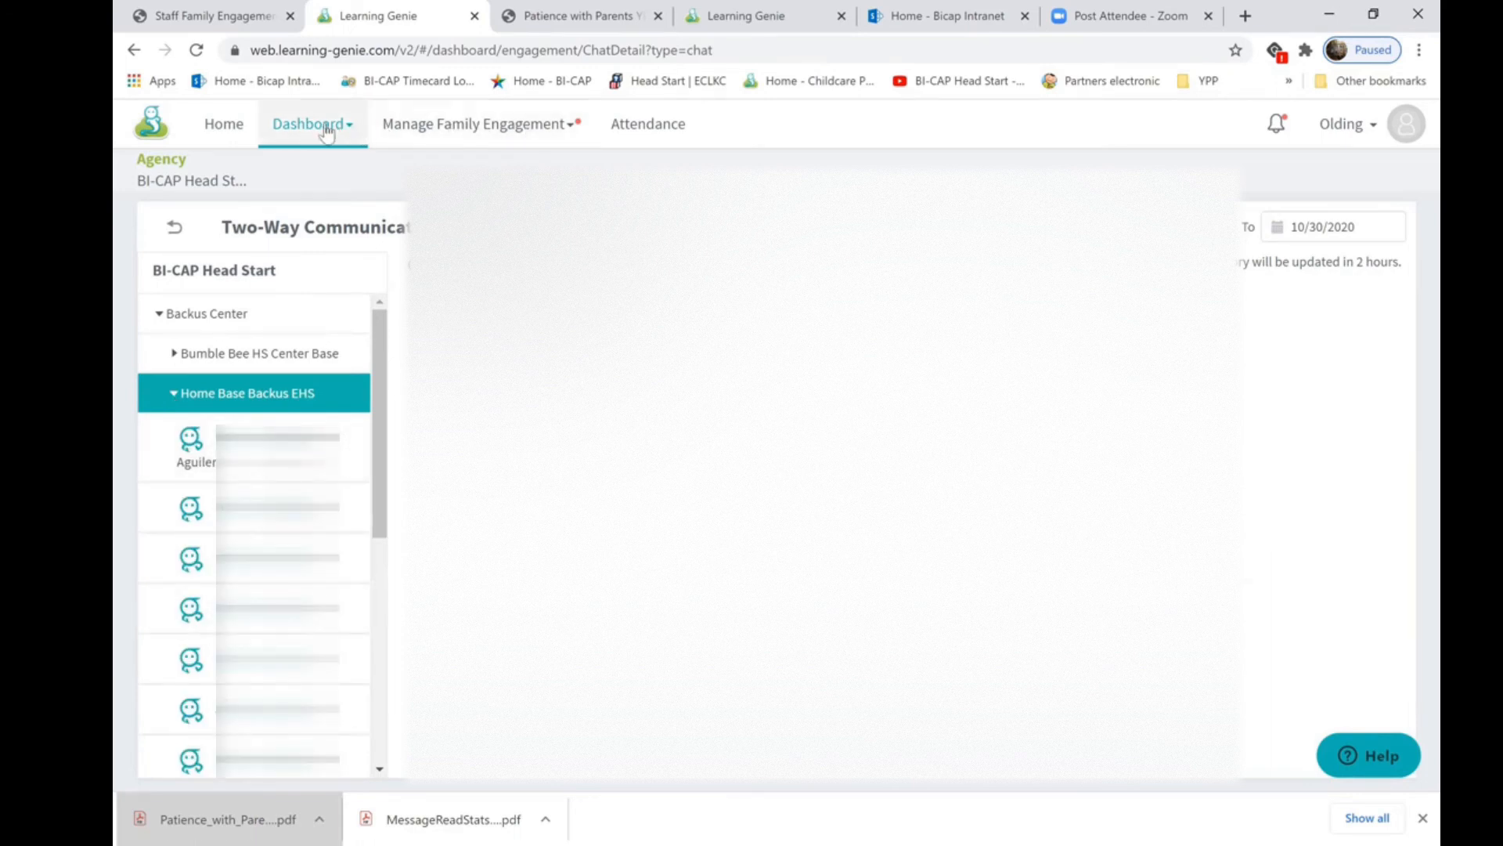
left_click(174, 227)
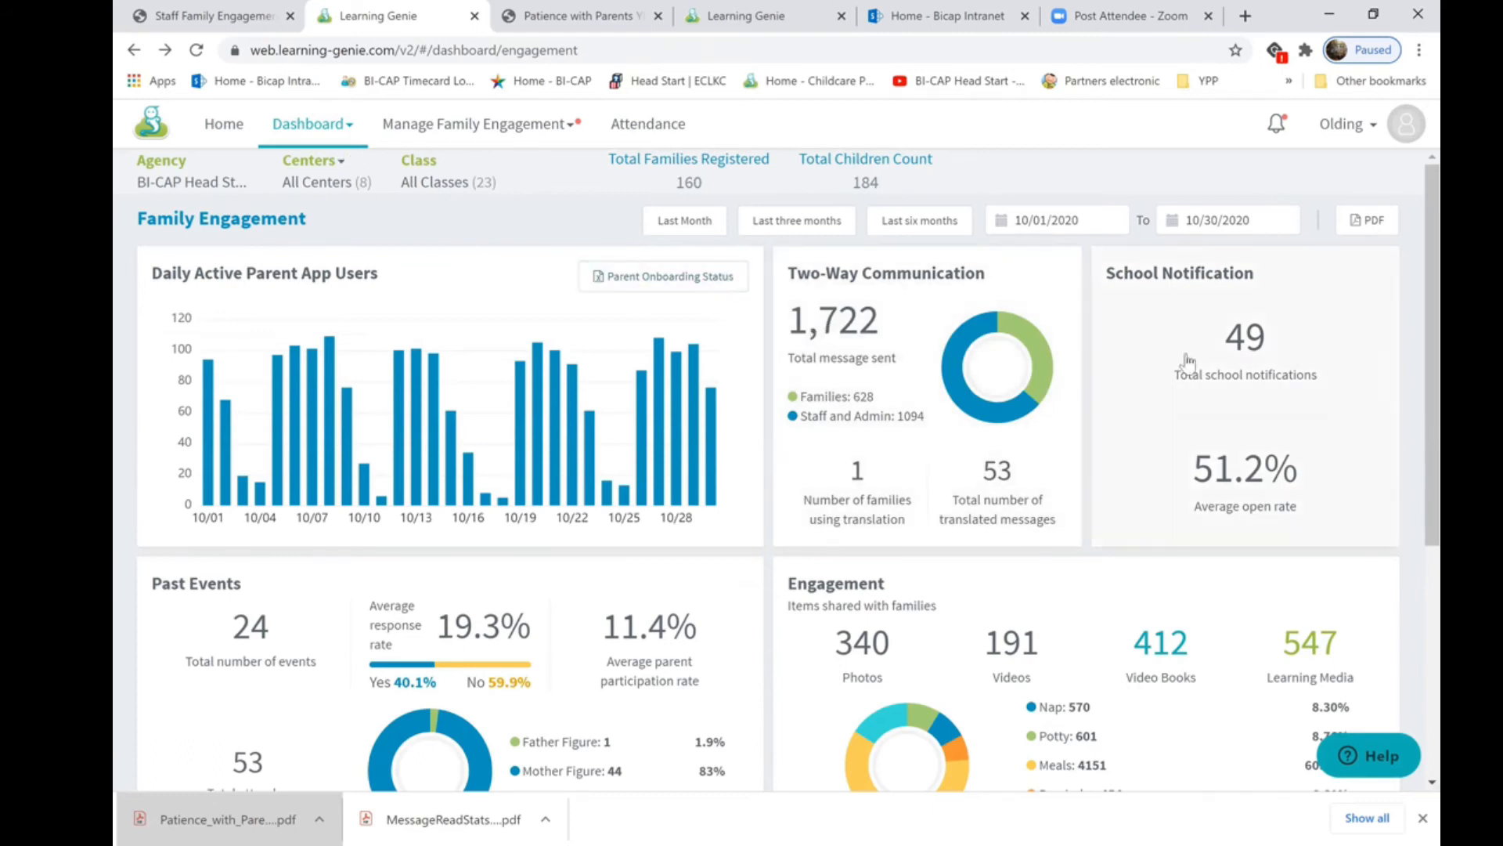
Step: Check the School Notification message list, then return to the dashboard and examine the Engagement statistics
left_click(1231, 360)
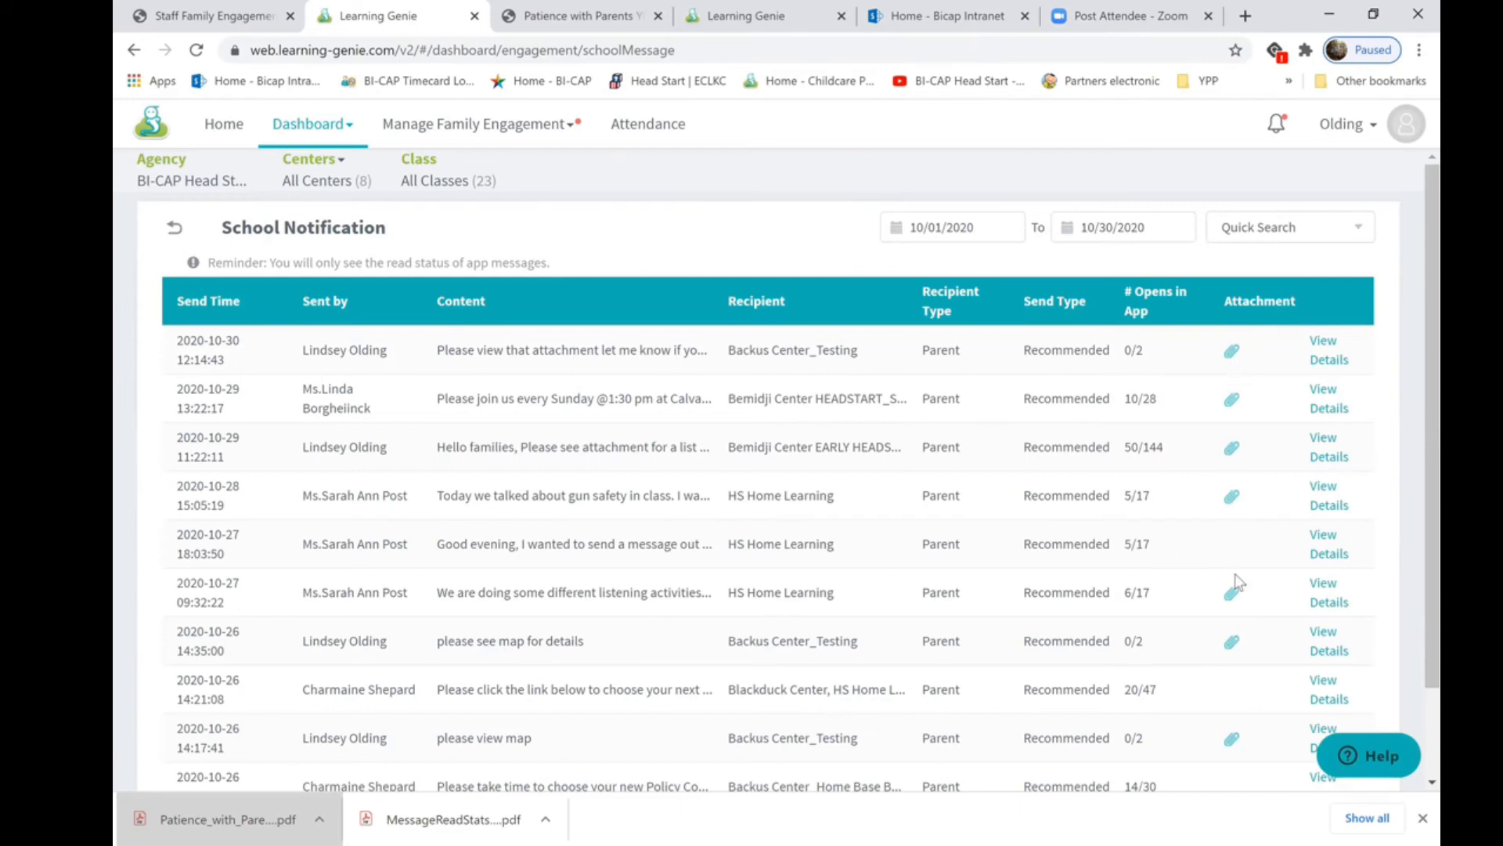
left_click(173, 228)
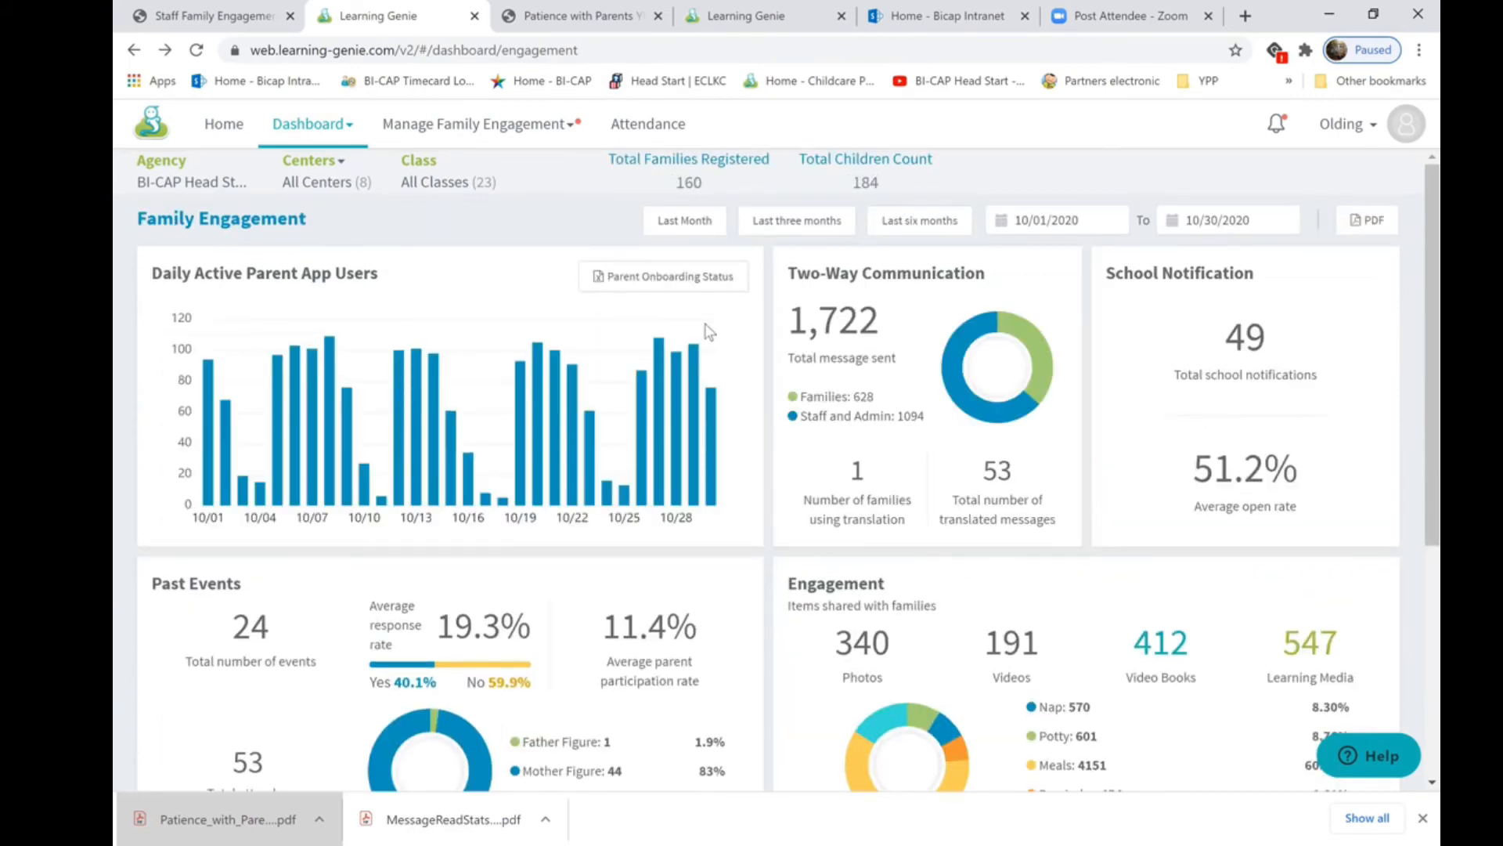
scroll(708, 332, "down", 3)
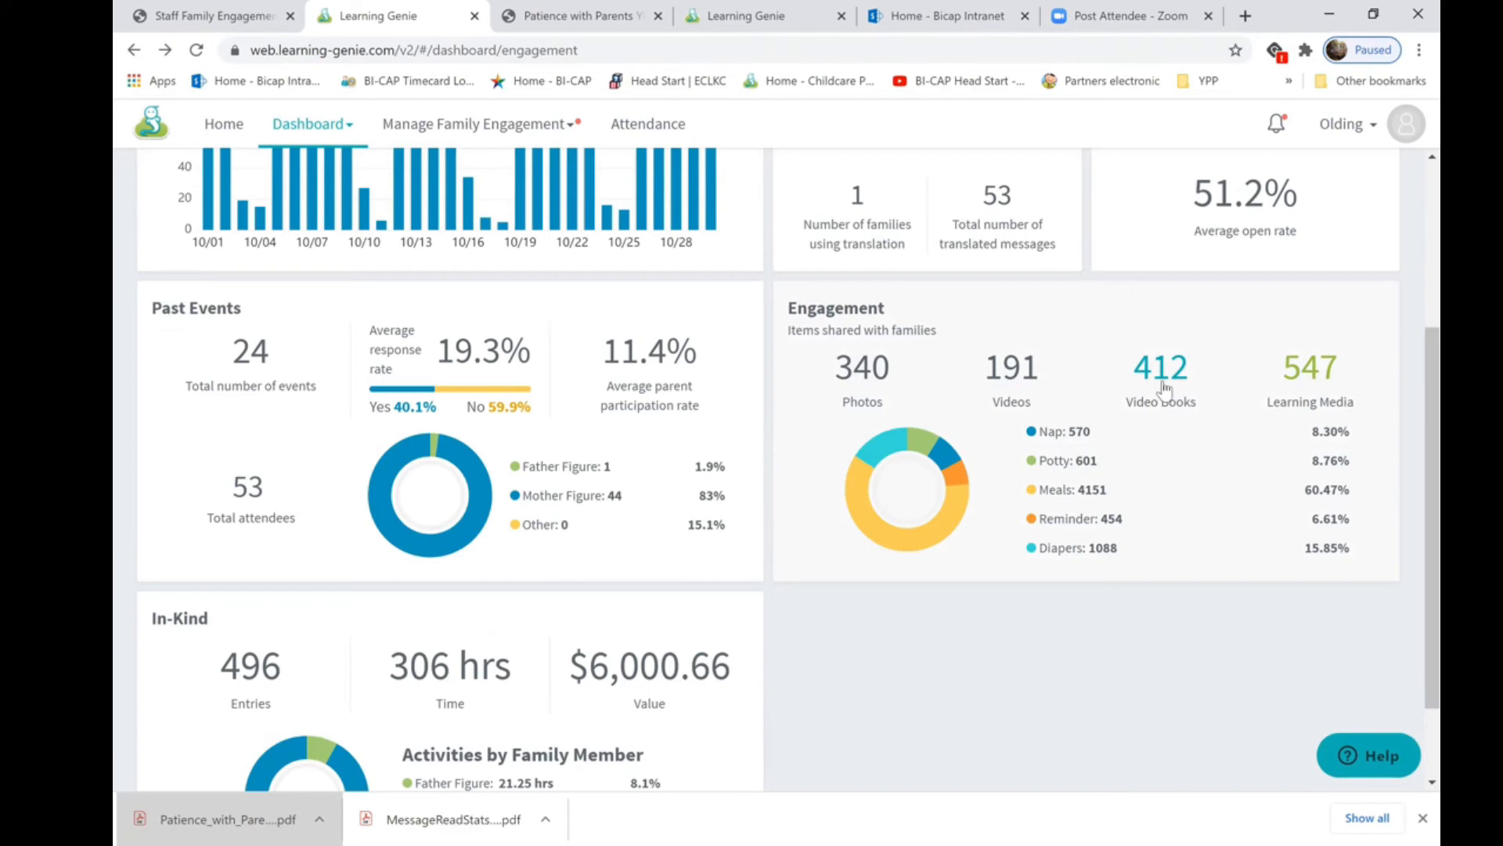
Step: Open the Learning Media details and review the media shared with the second child in Backus Center's Testing class
left_click(1314, 378)
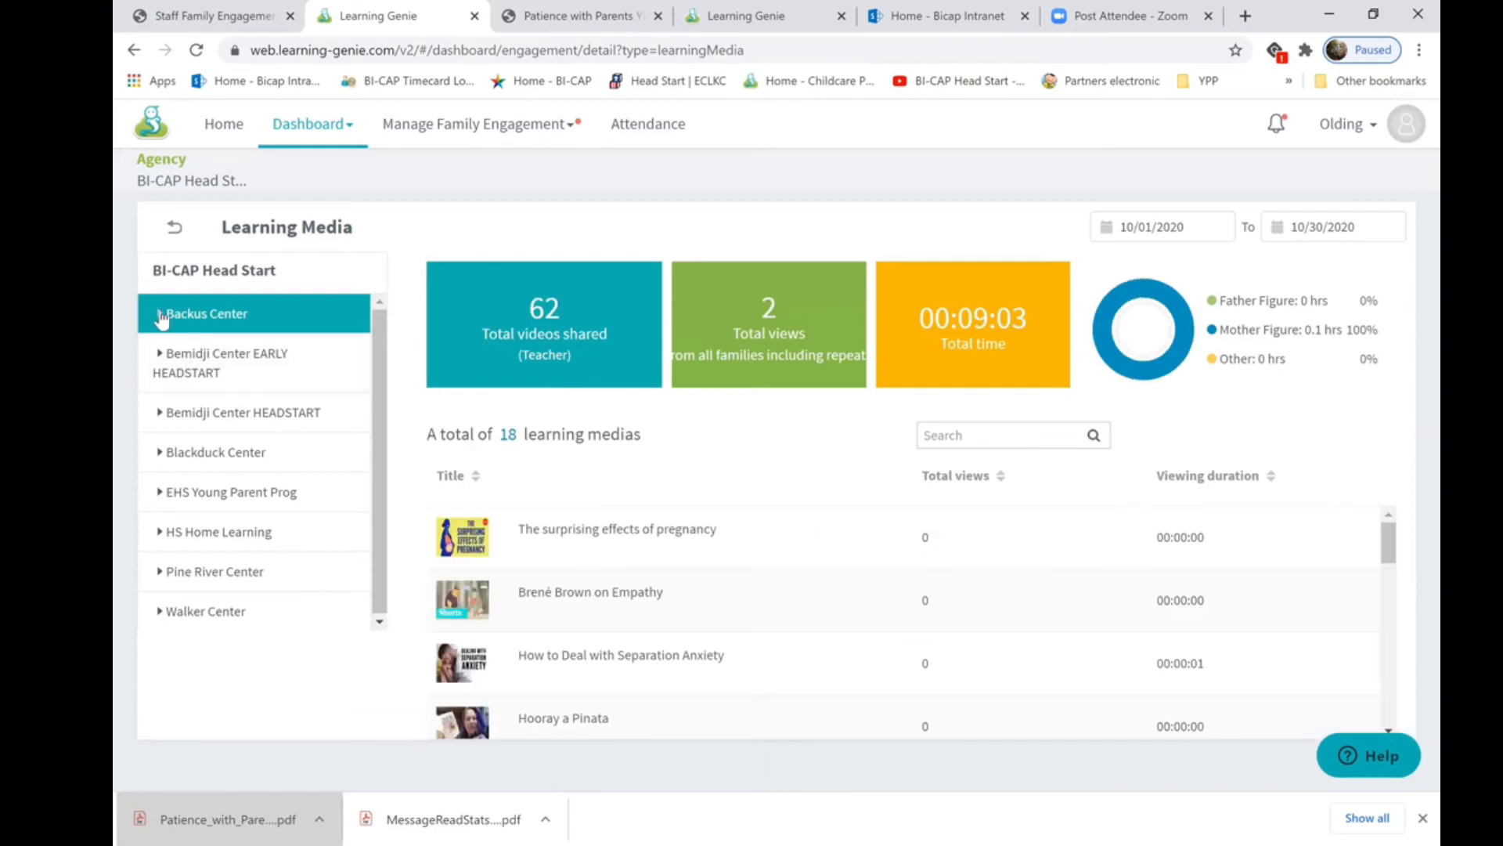
left_click(161, 314)
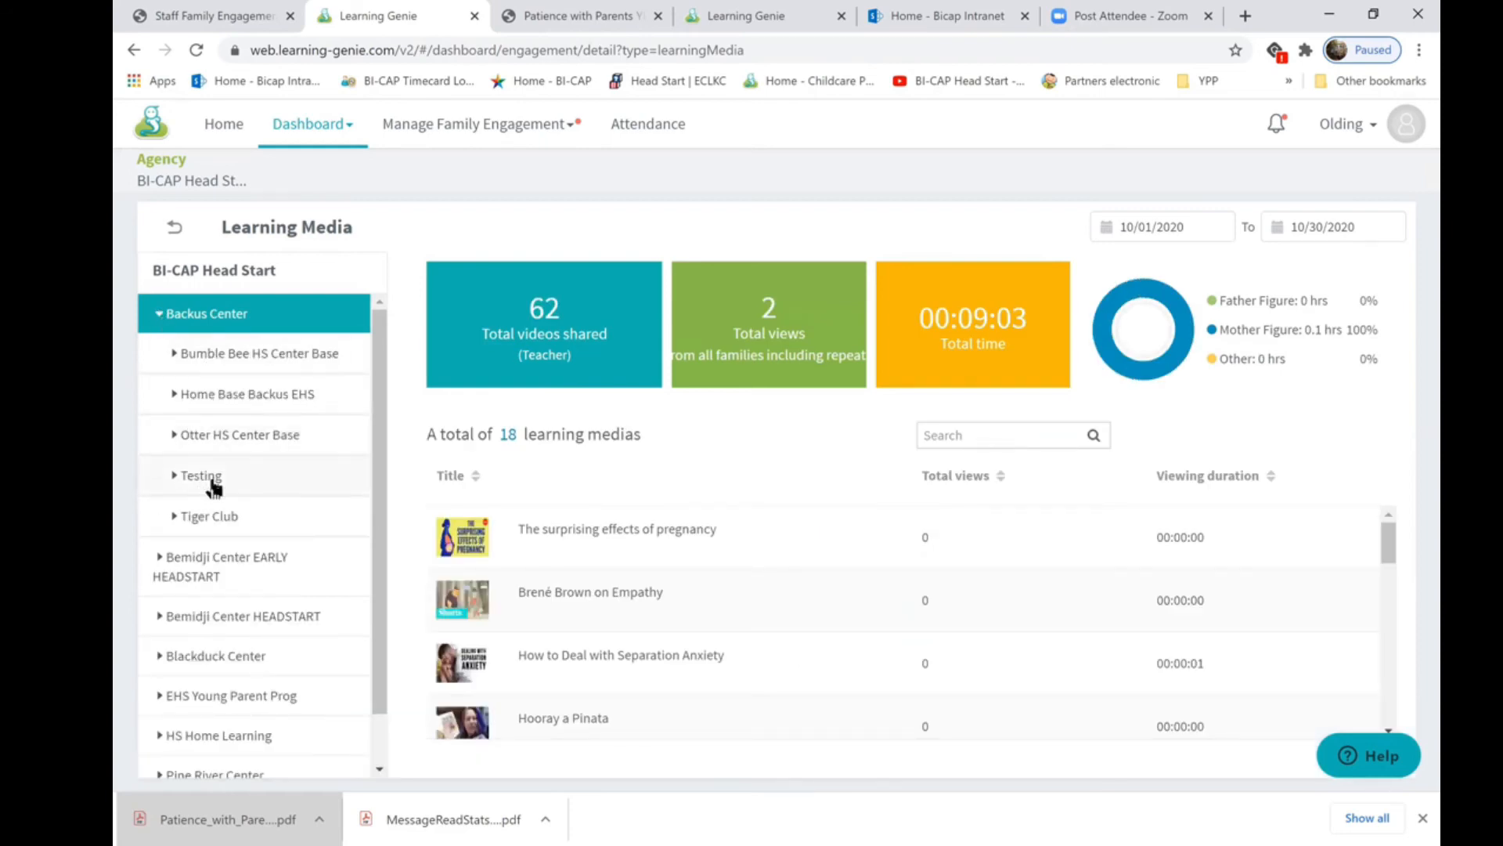
left_click(173, 477)
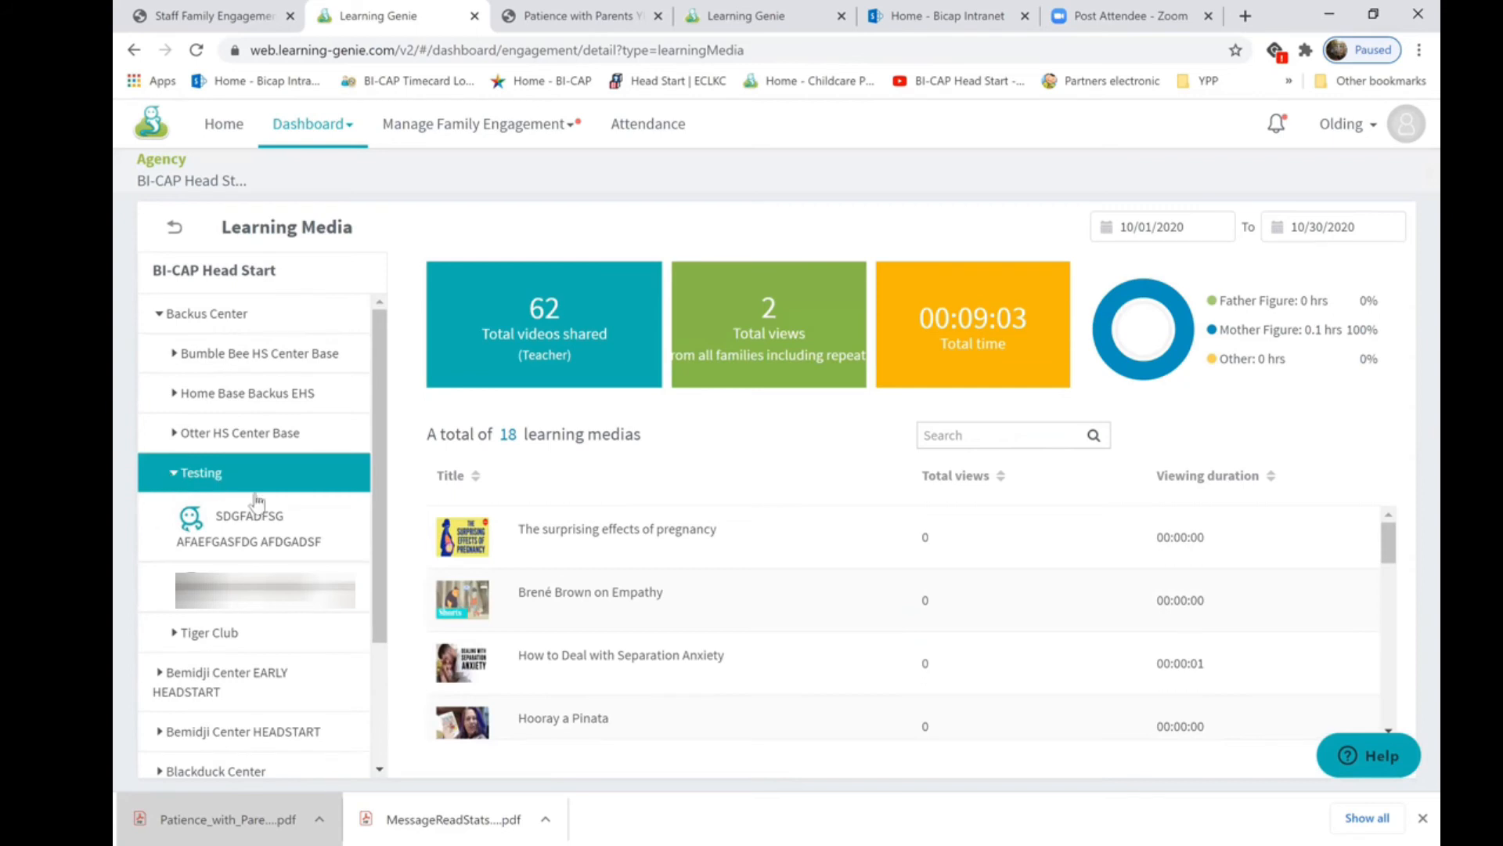
left_click(274, 611)
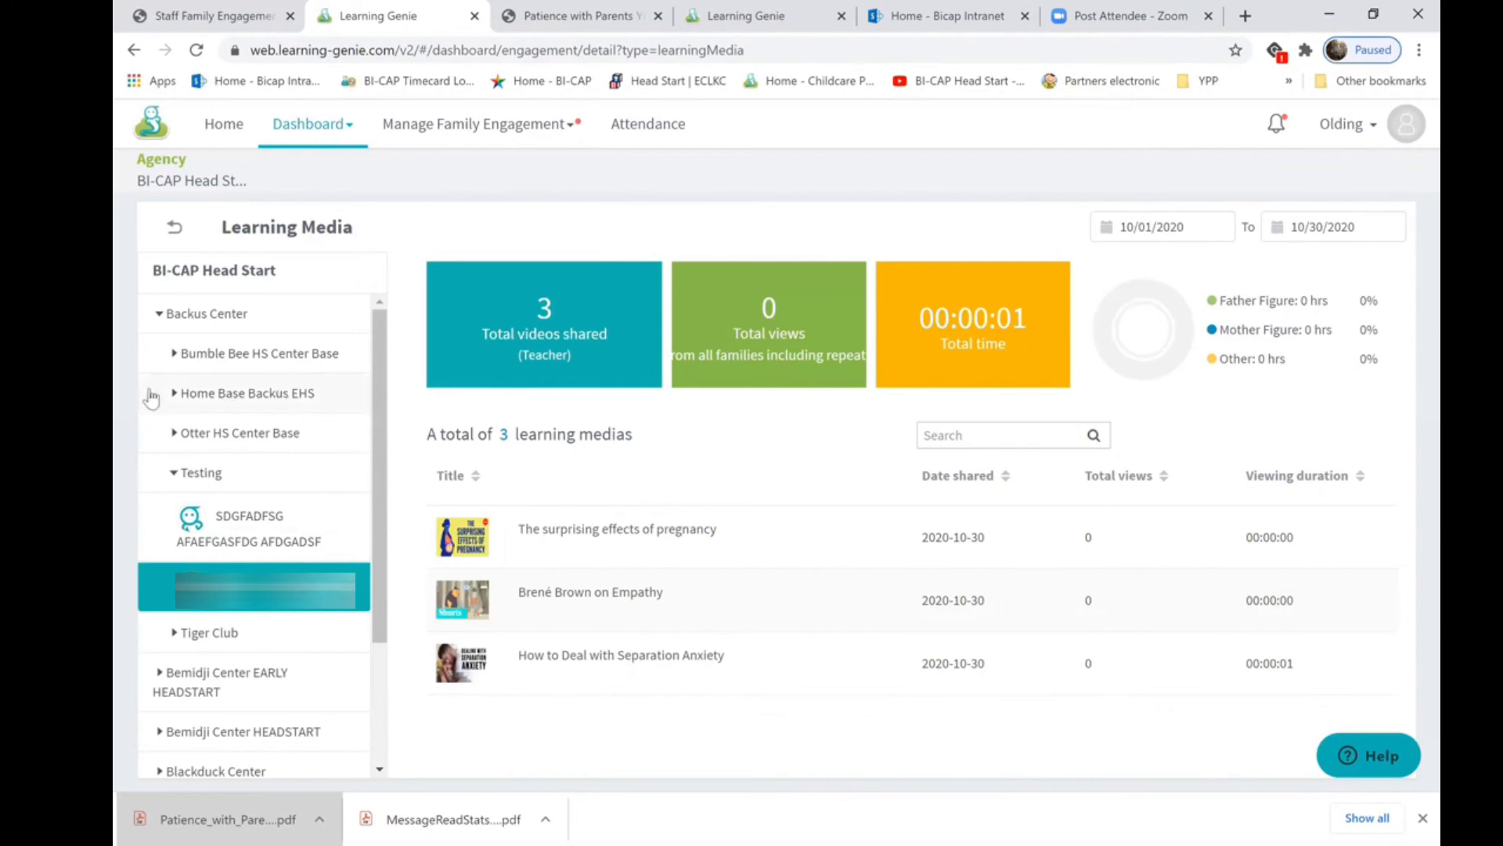
Step: Review the learning media of the first child in the Home Base Backus EHS class, then return to the family engagement dashboard
left_click(173, 401)
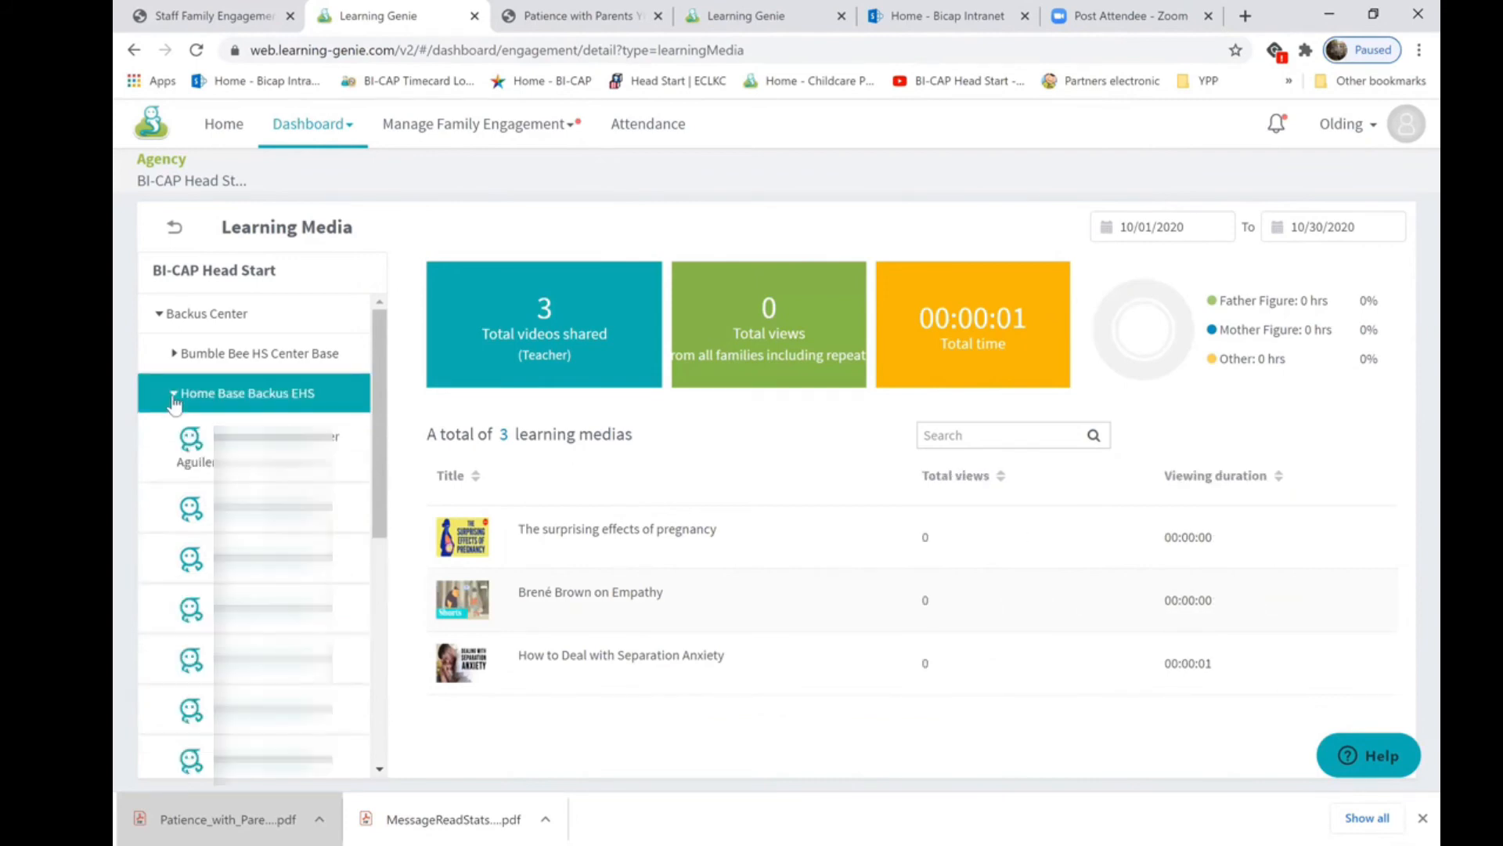
left_click(242, 449)
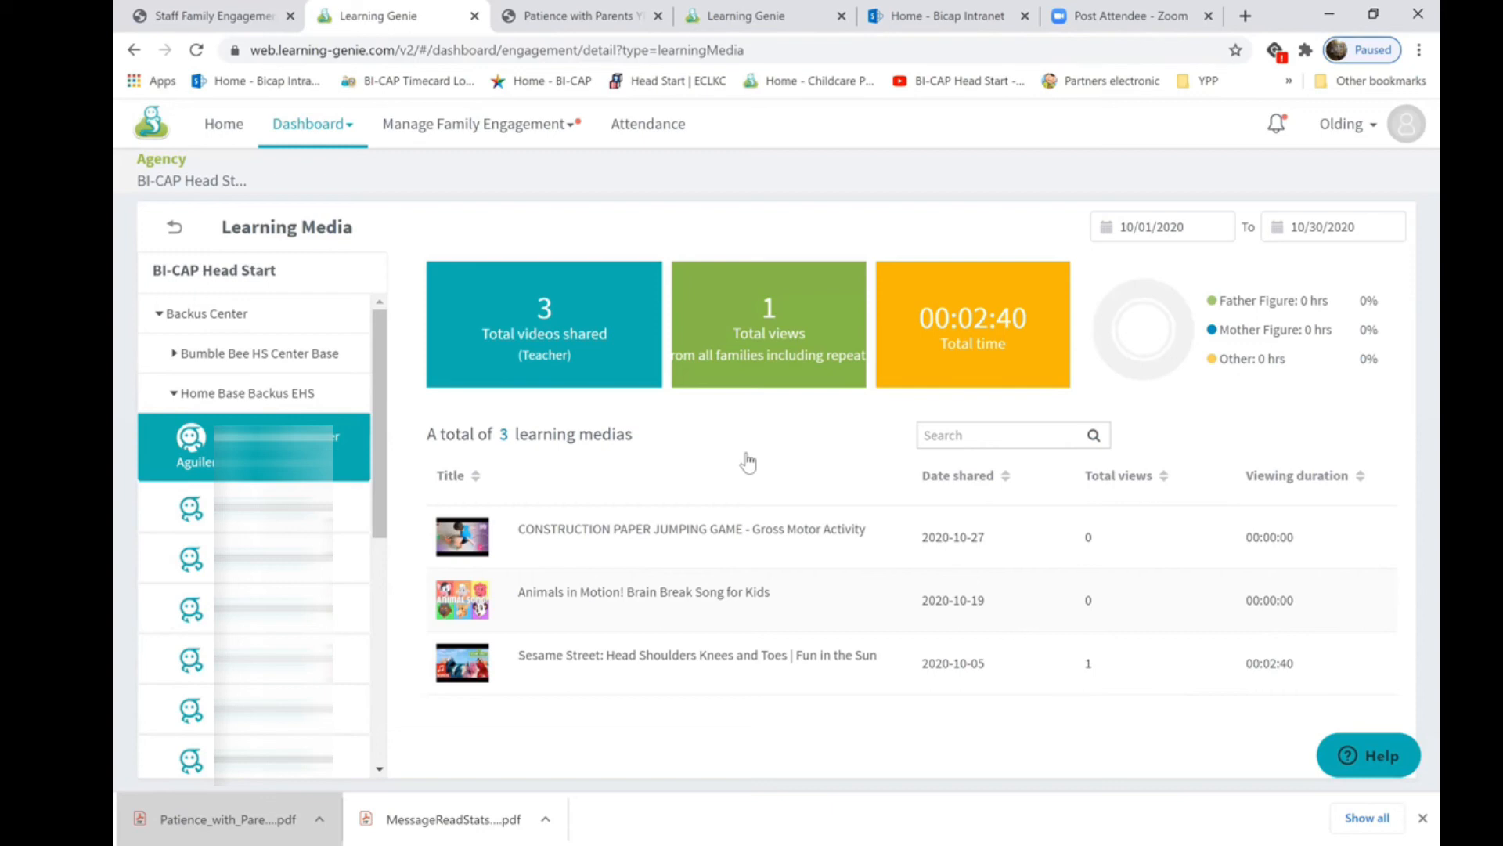
left_click(174, 227)
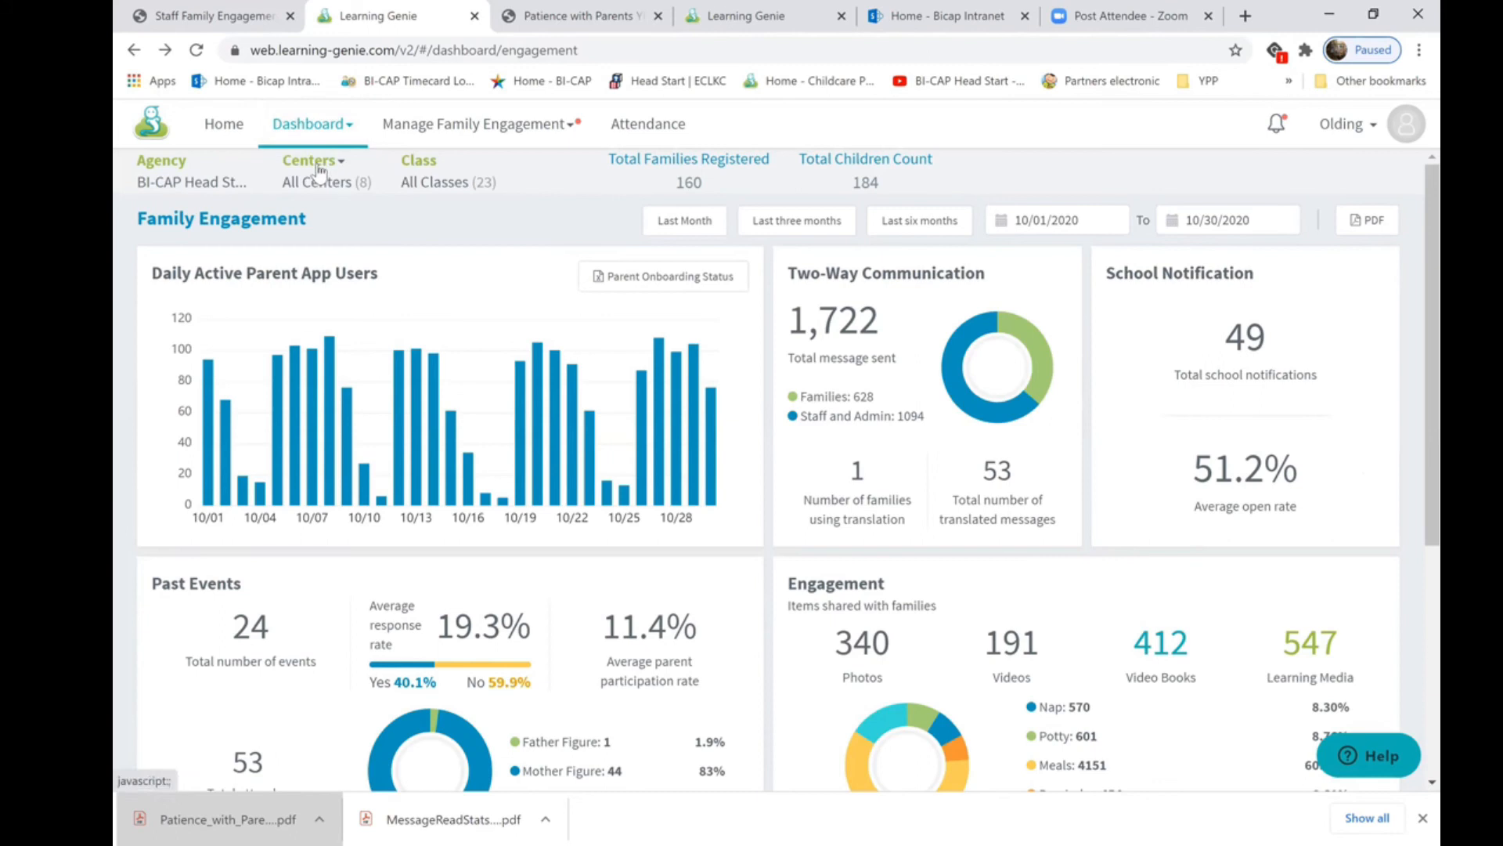
Step: Open the Engagement details, compare the total items shared by each center, and return to the dashboard
scroll(837, 442, "down", 3)
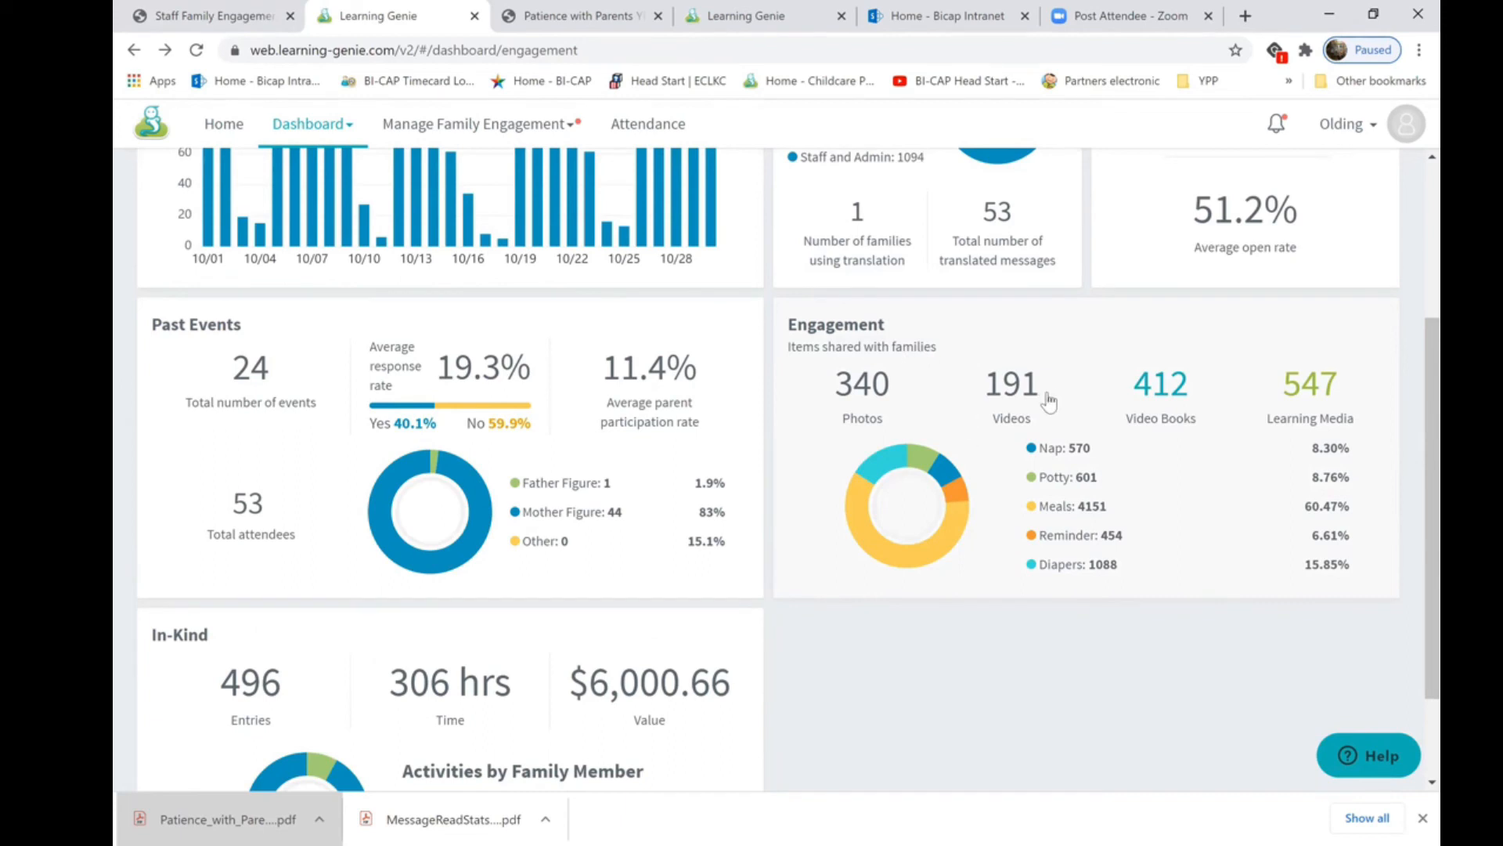
left_click(1019, 403)
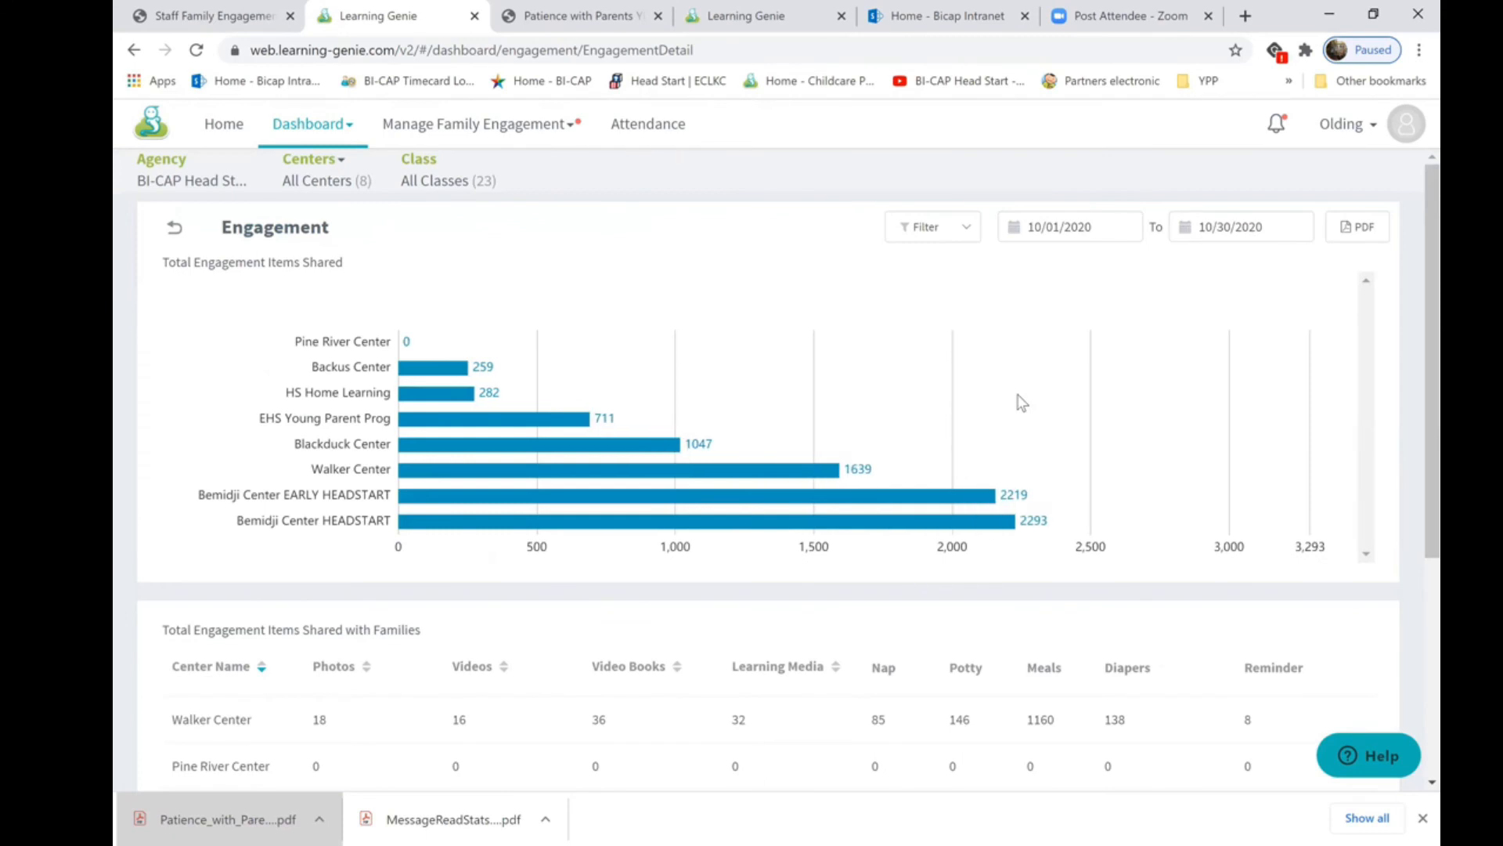
scroll(859, 645, "down", 5)
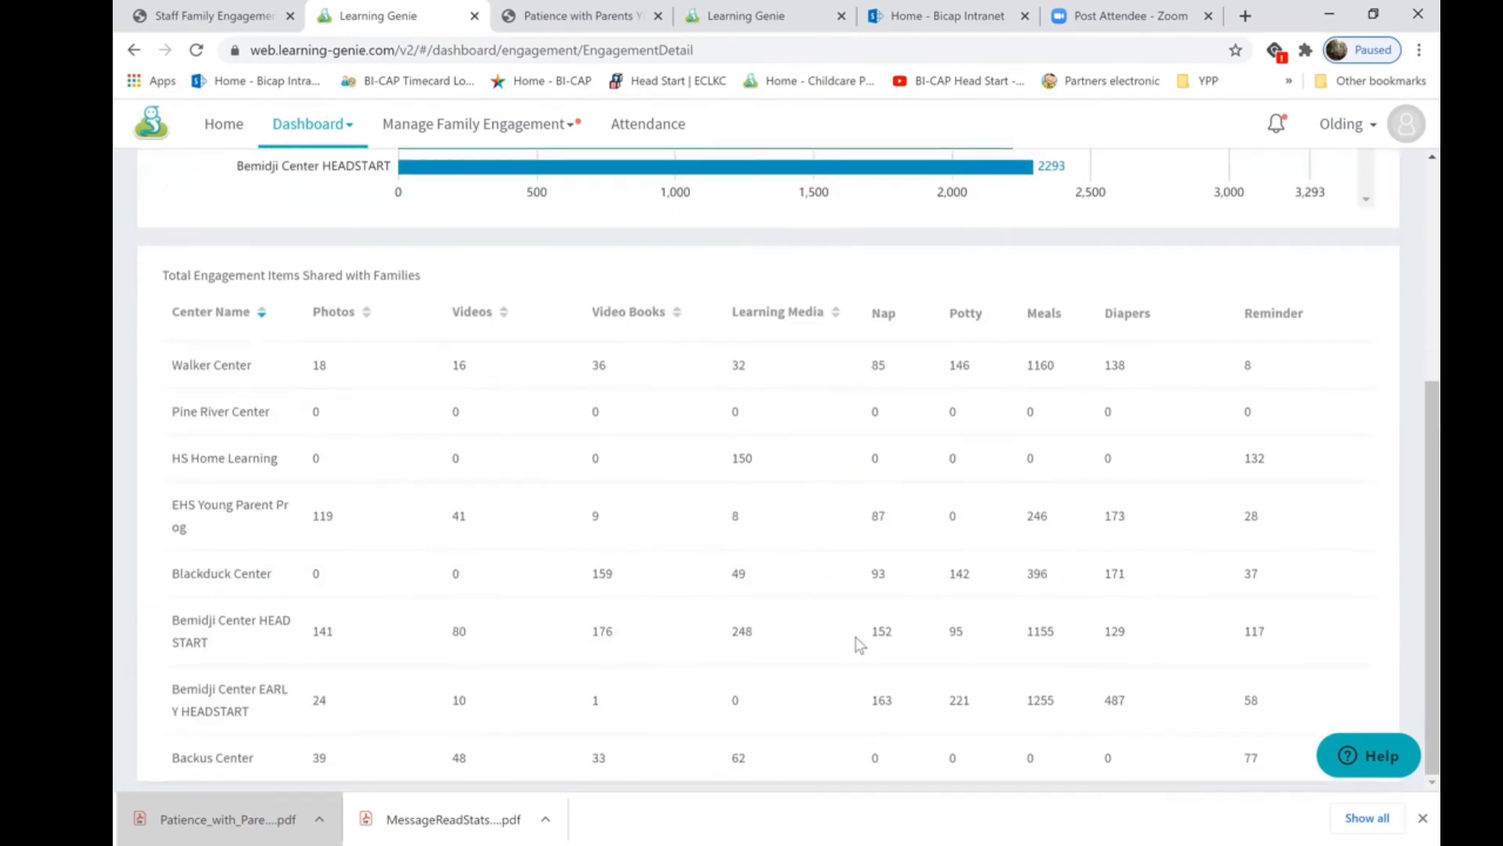
scroll(859, 645, "up", 5)
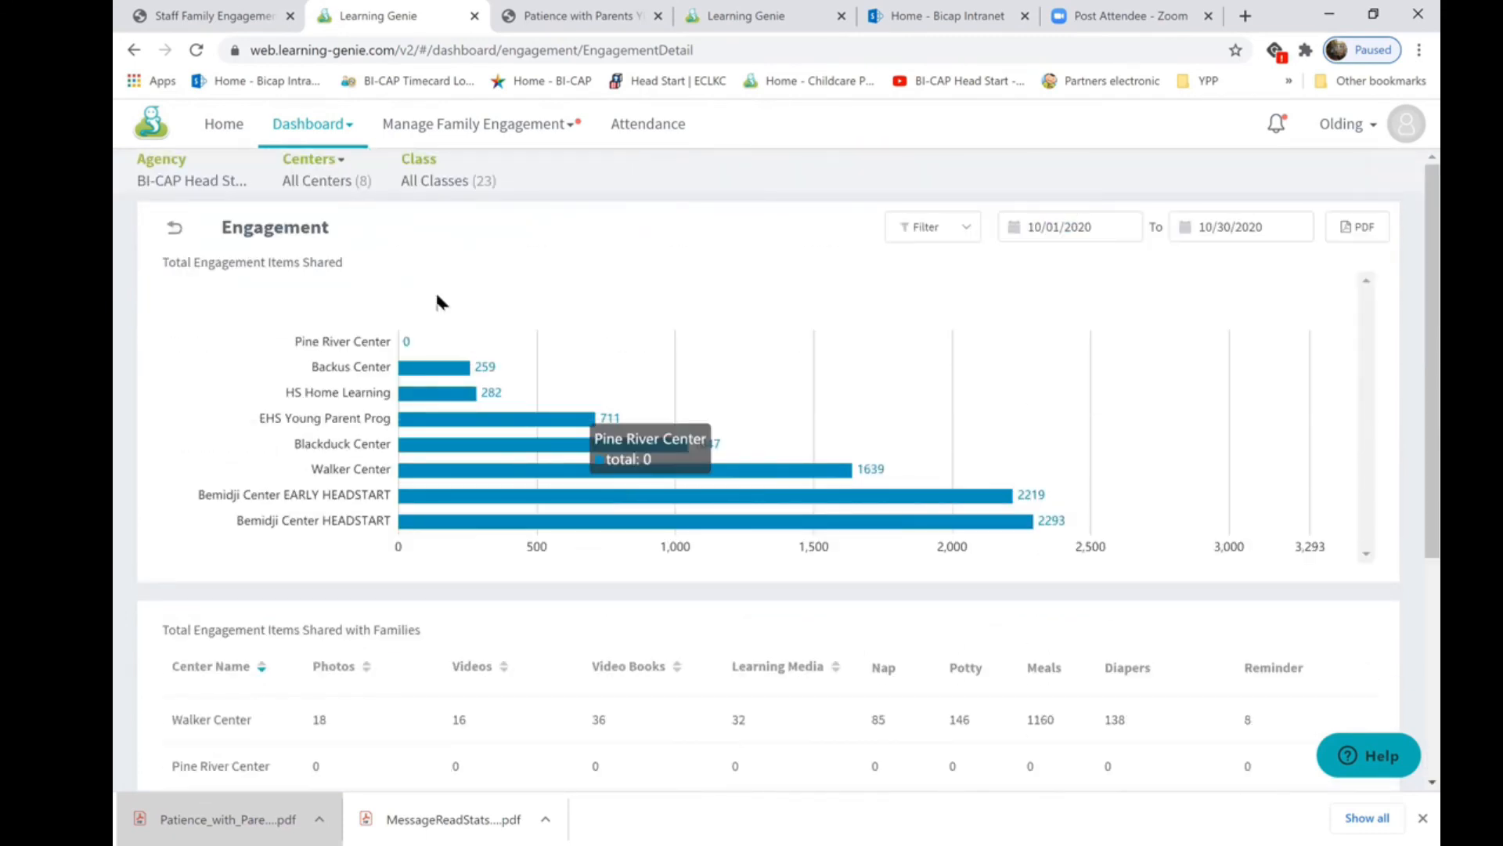
left_click(178, 233)
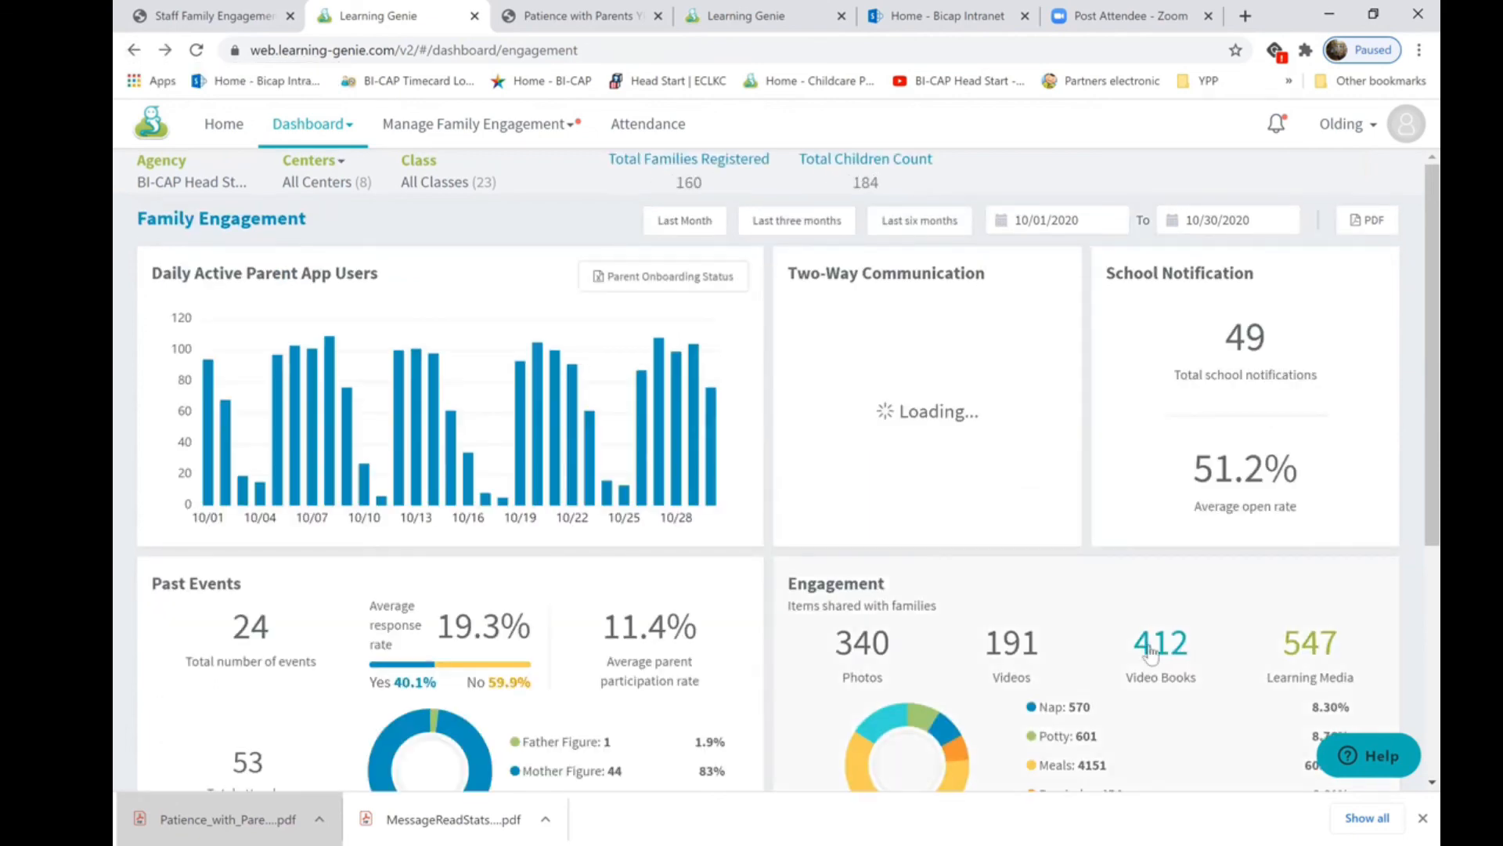
Step: Open the Video Books details and examine Backus Center's books read, top books and title list
left_click(1167, 646)
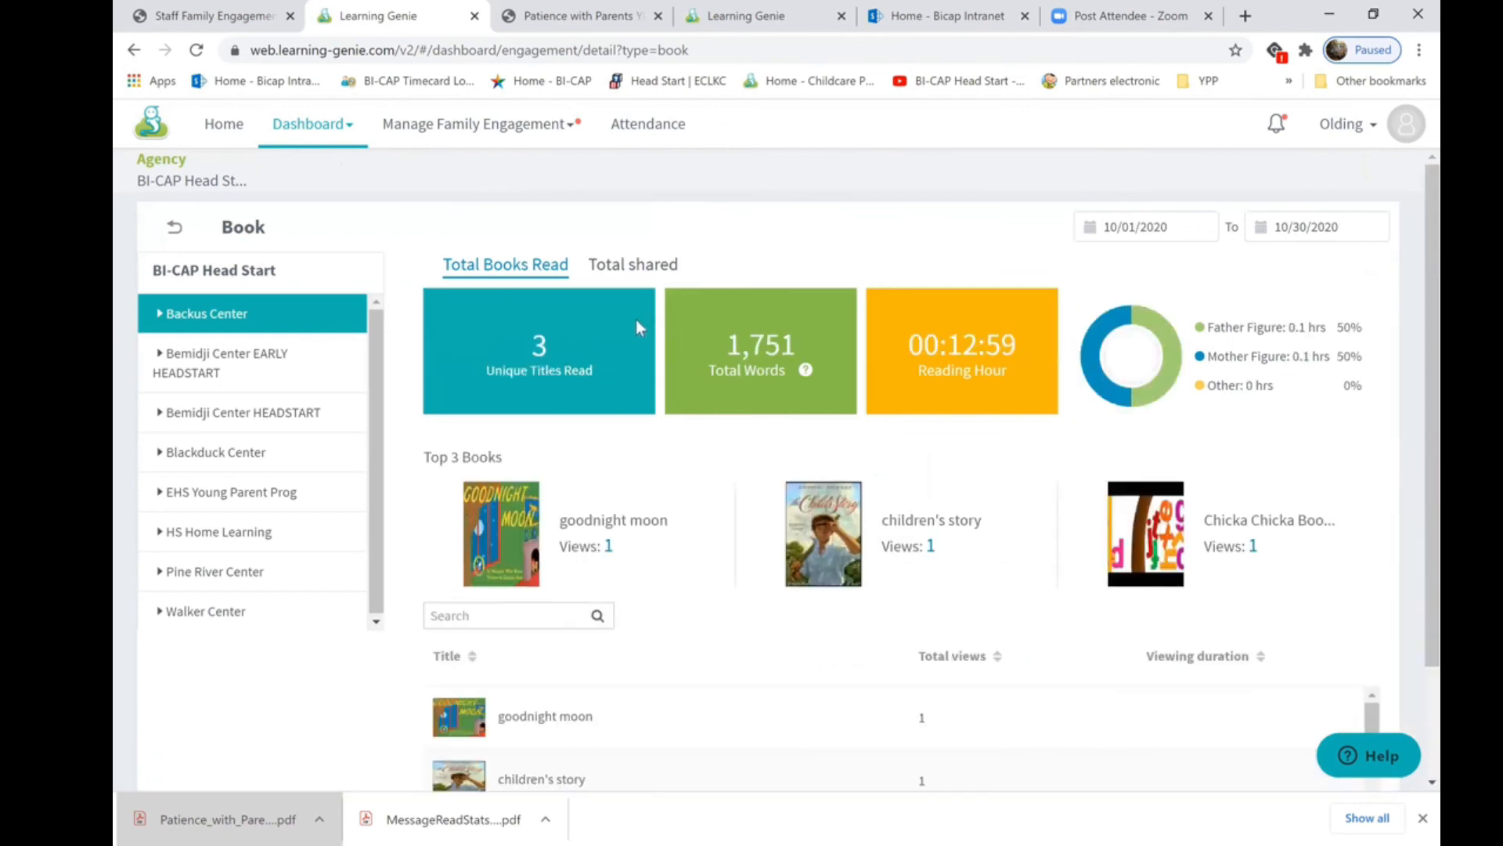
scroll(838, 593, "down", 6)
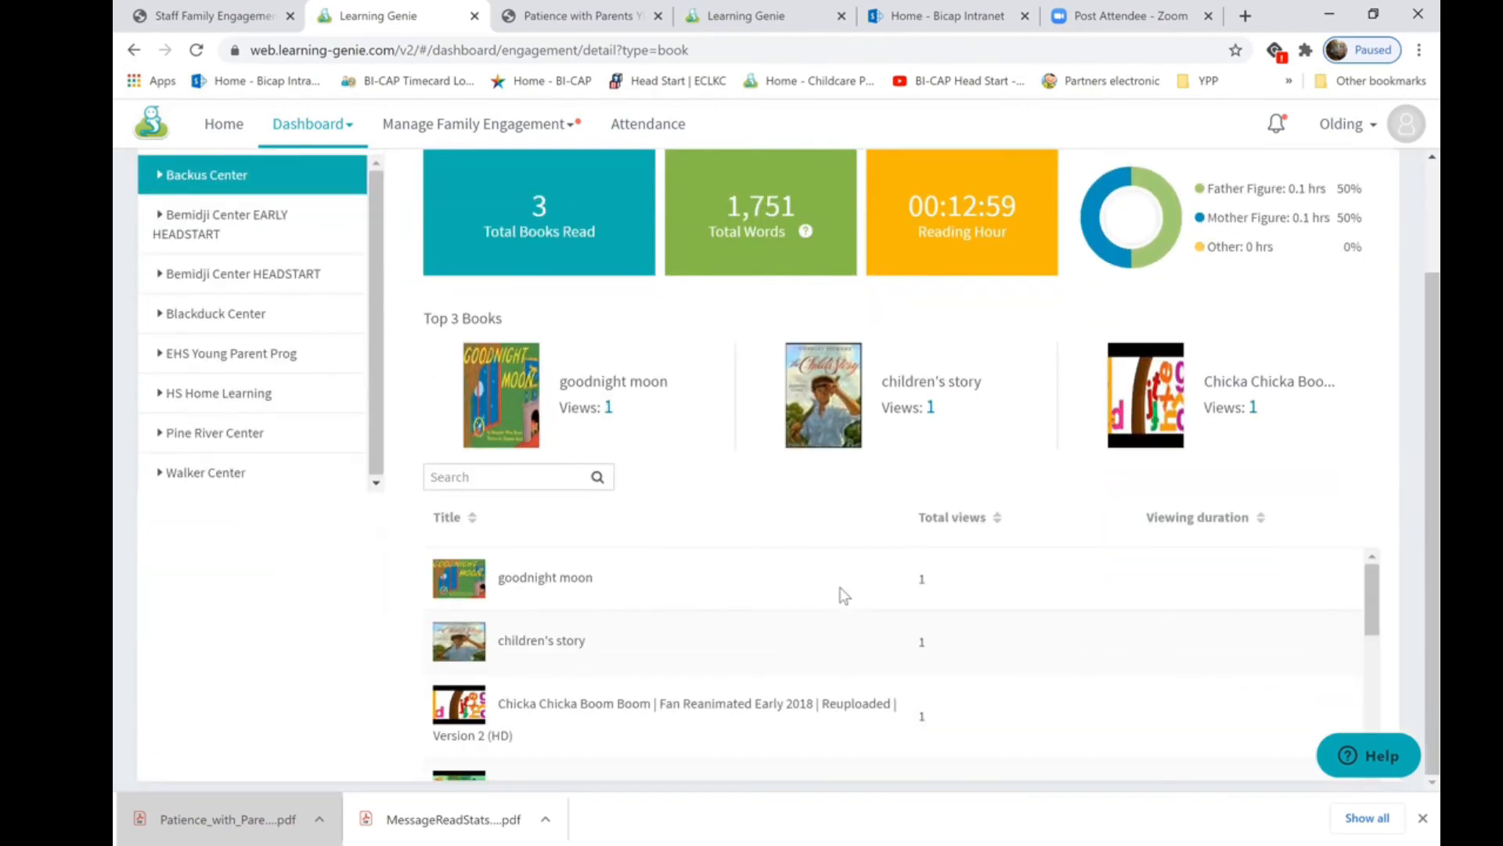
scroll(838, 593, "up", 3)
left_click_drag(1372, 599, 1407, 565)
Step: Check the book statistics for Bemidji Center EARLY HEADSTART and its Chipmunk EHS Center Base class, then return to the dashboard
left_click(155, 215)
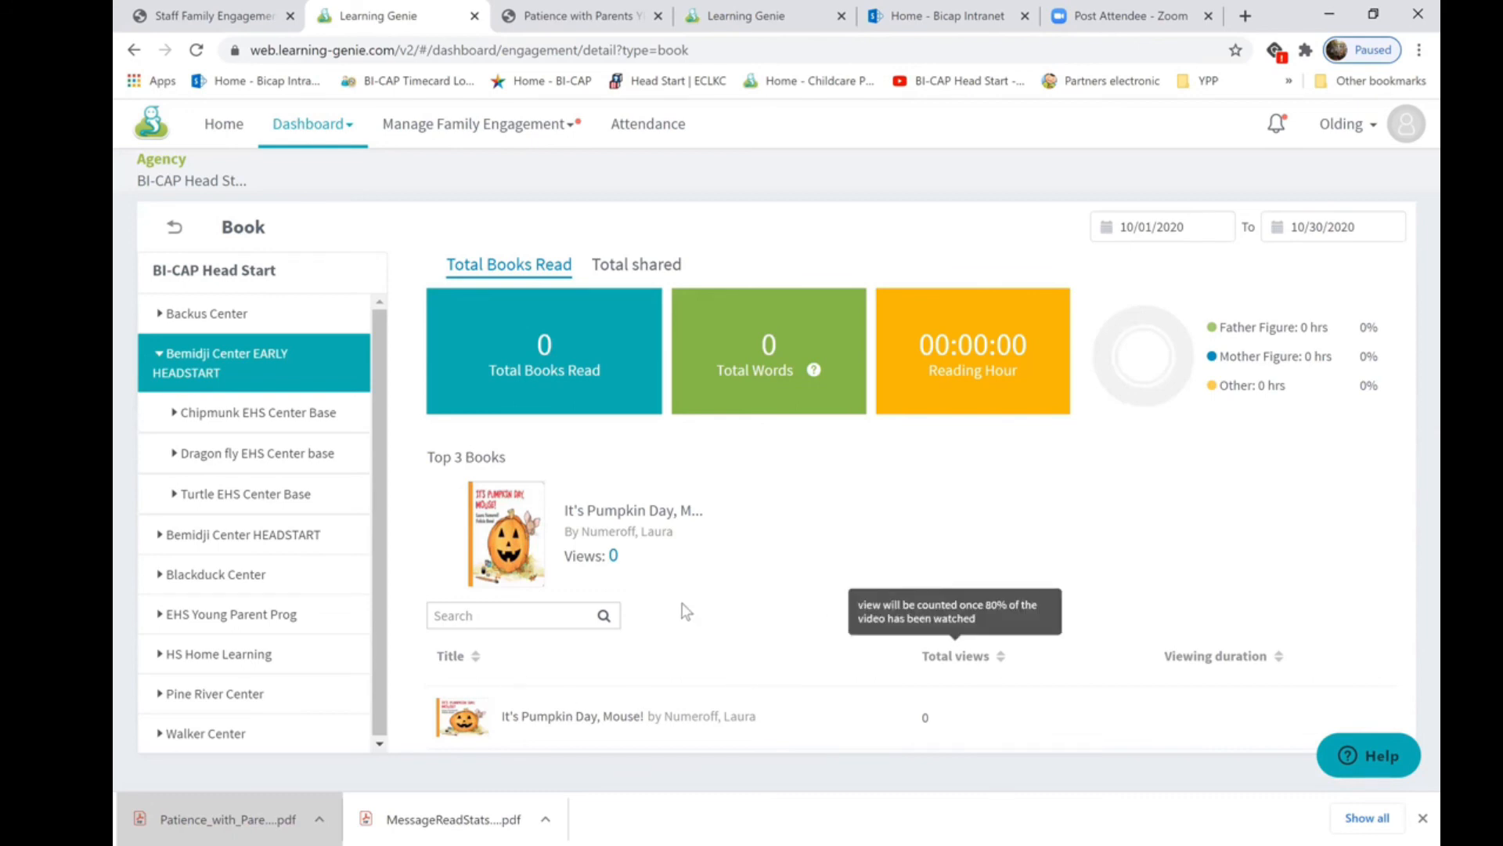
left_click(321, 412)
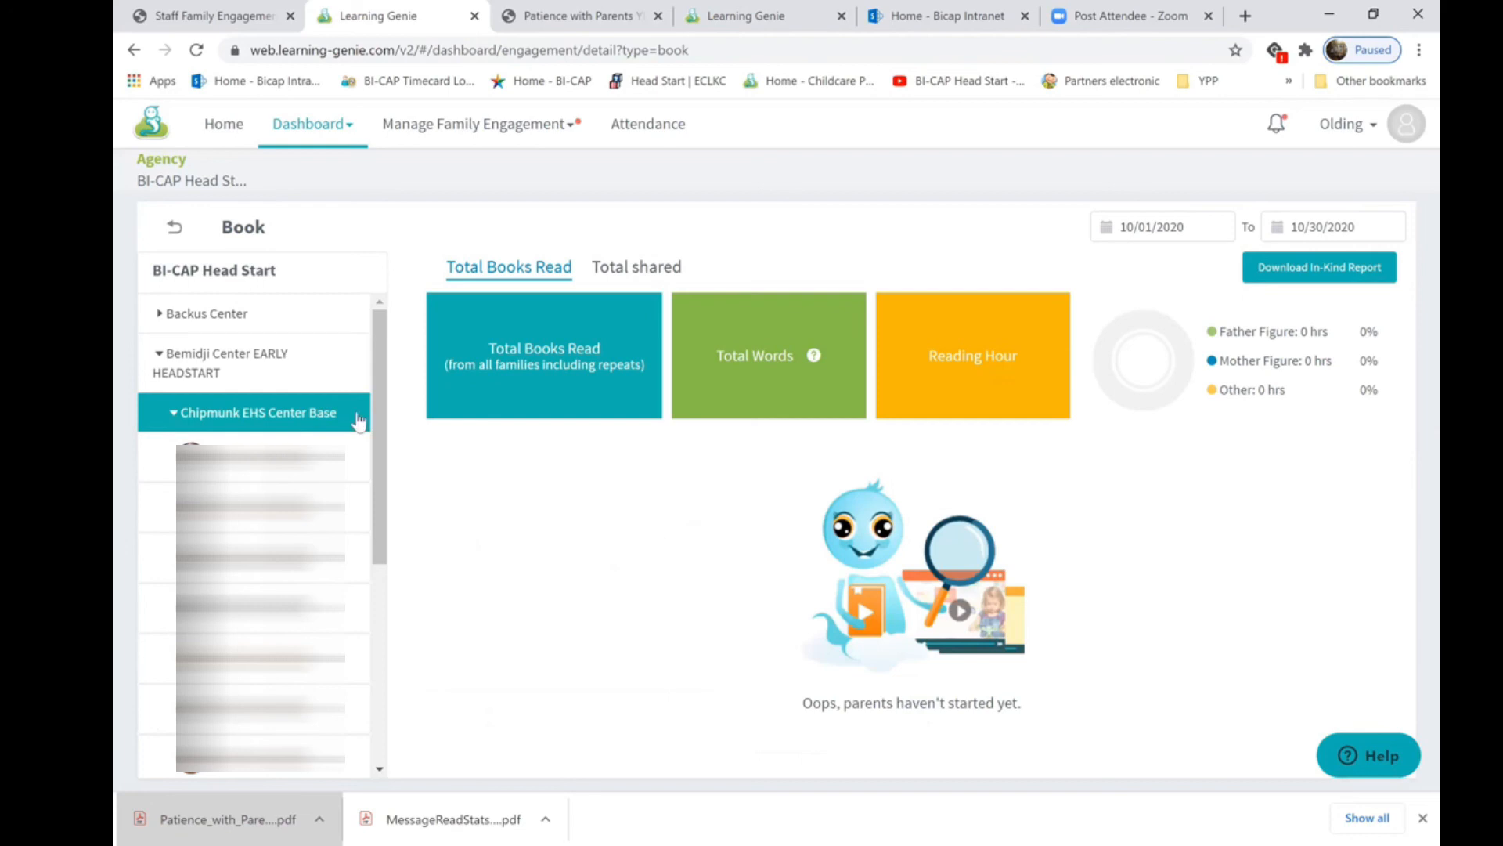
left_click(172, 230)
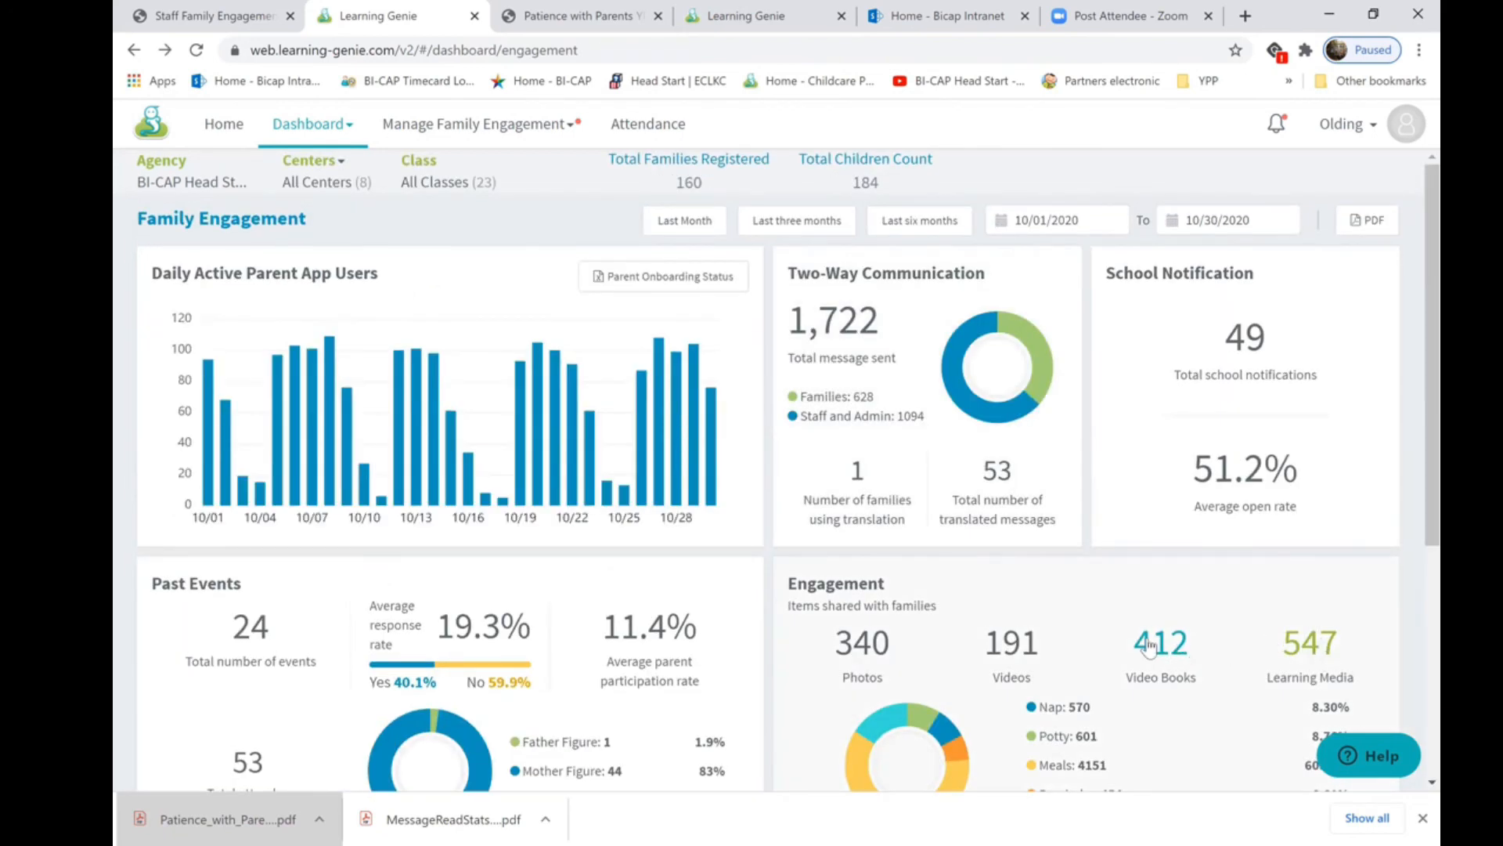
Step: Open the Learning Media details, look through Backus Center's full list of shared titles, and return to the dashboard
left_click(1314, 661)
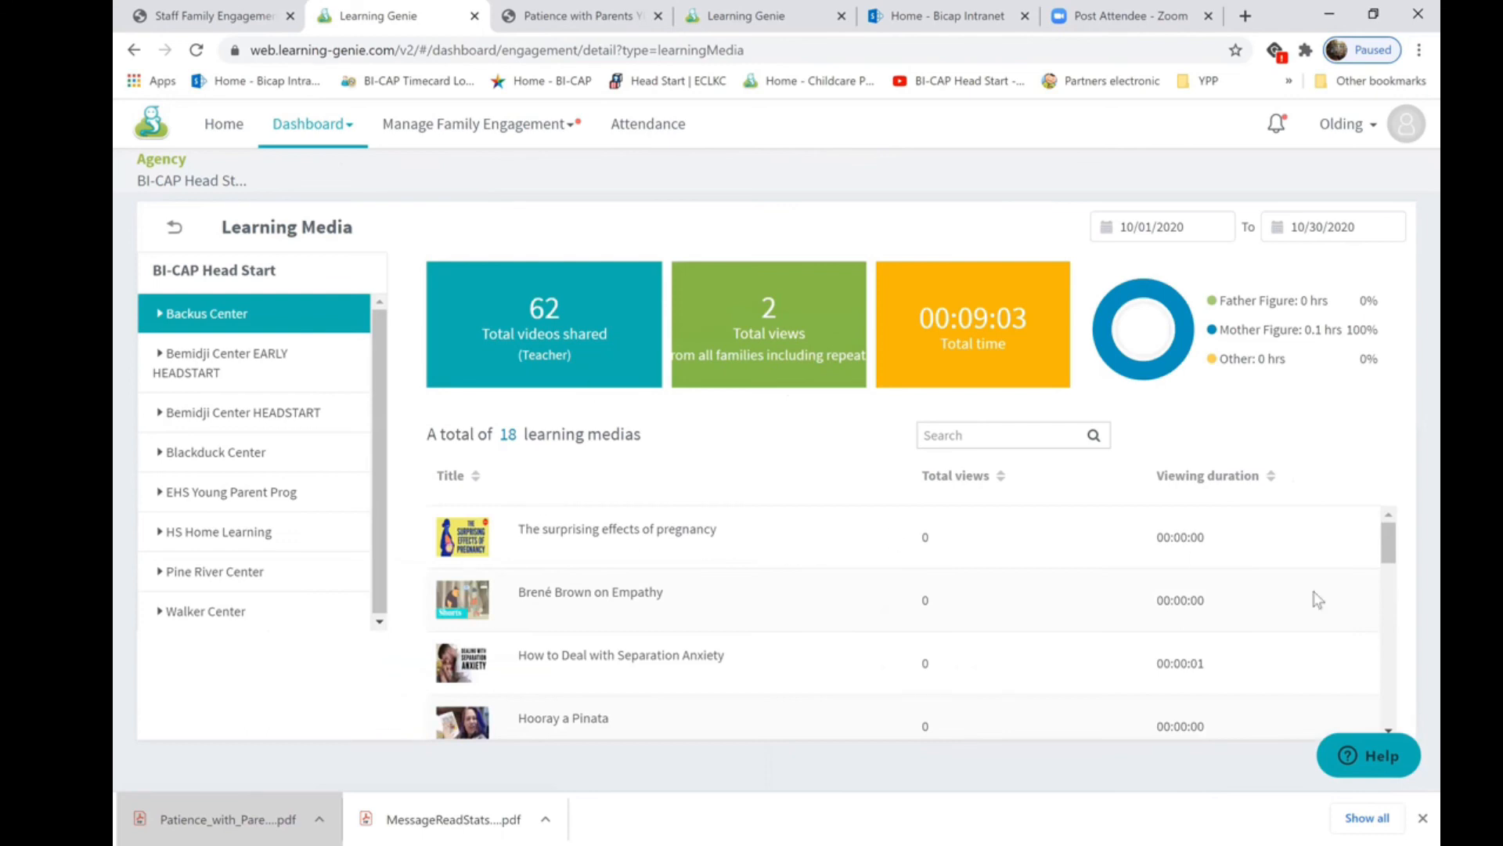
left_click_drag(1392, 552, 1402, 740)
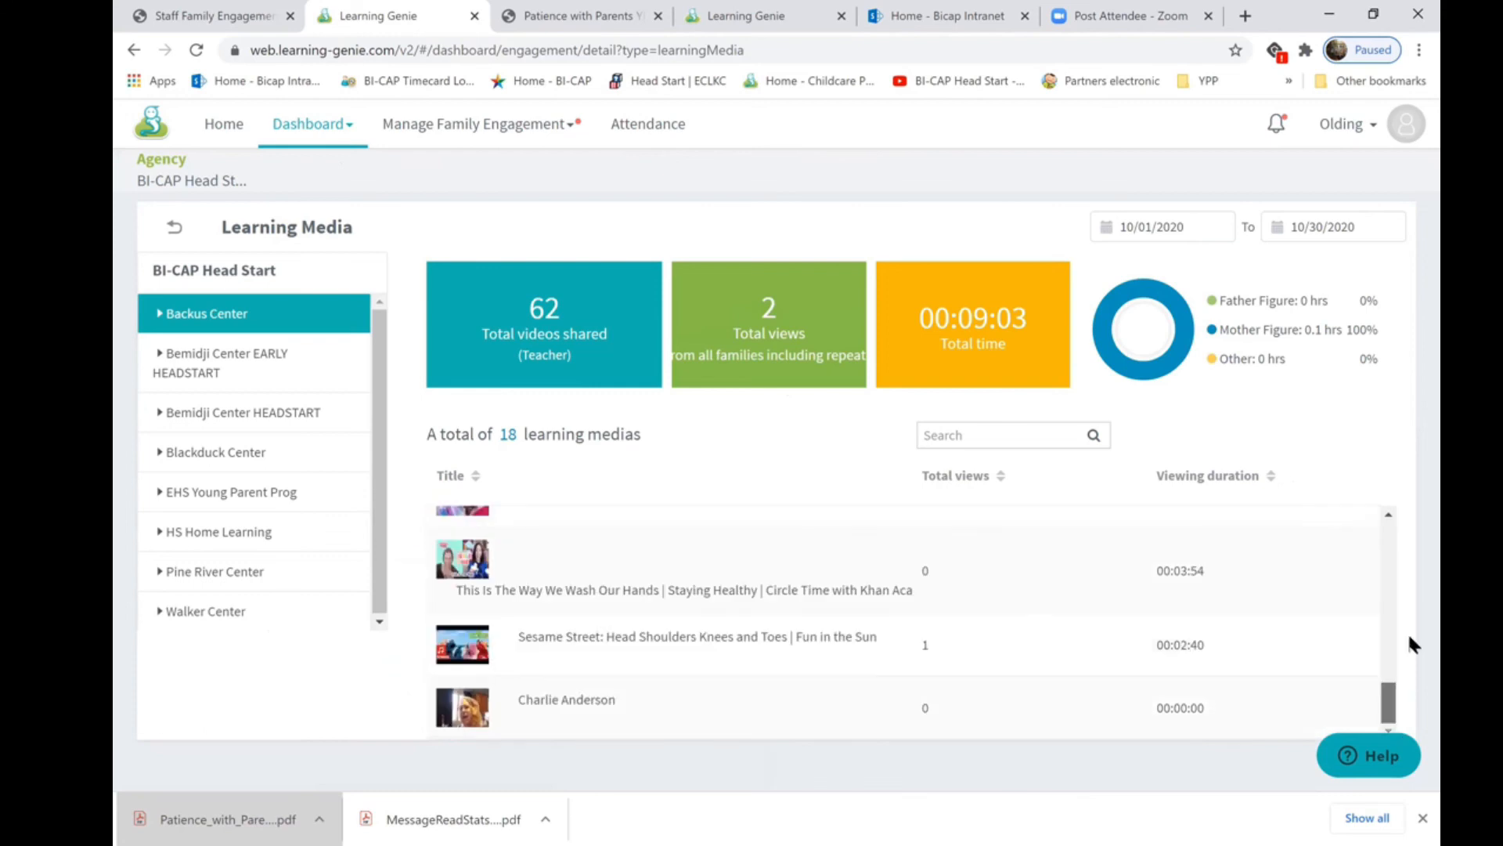
scroll(1409, 635, "up", 5)
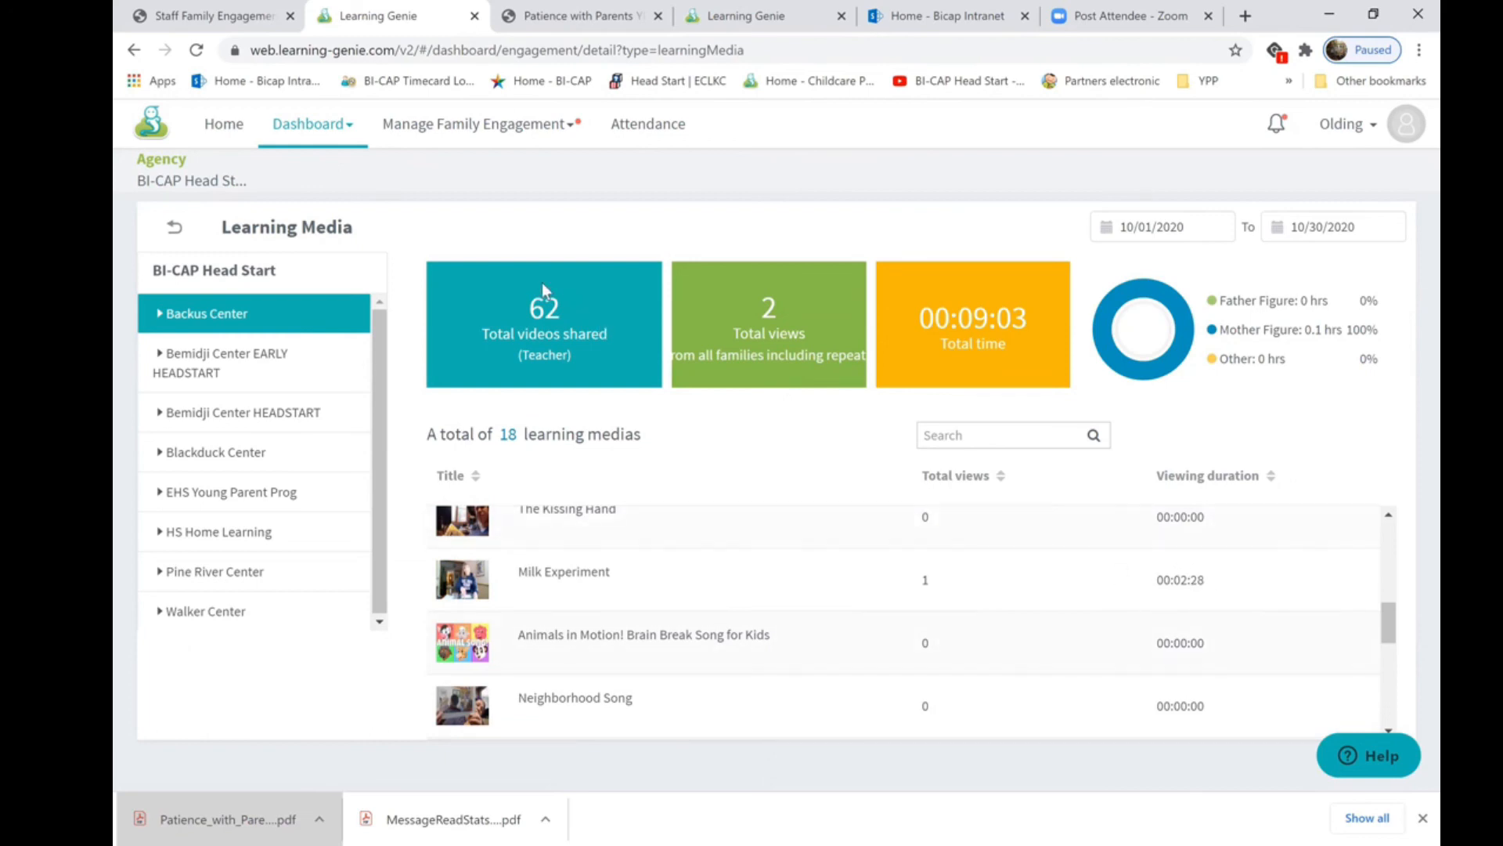
left_click(175, 227)
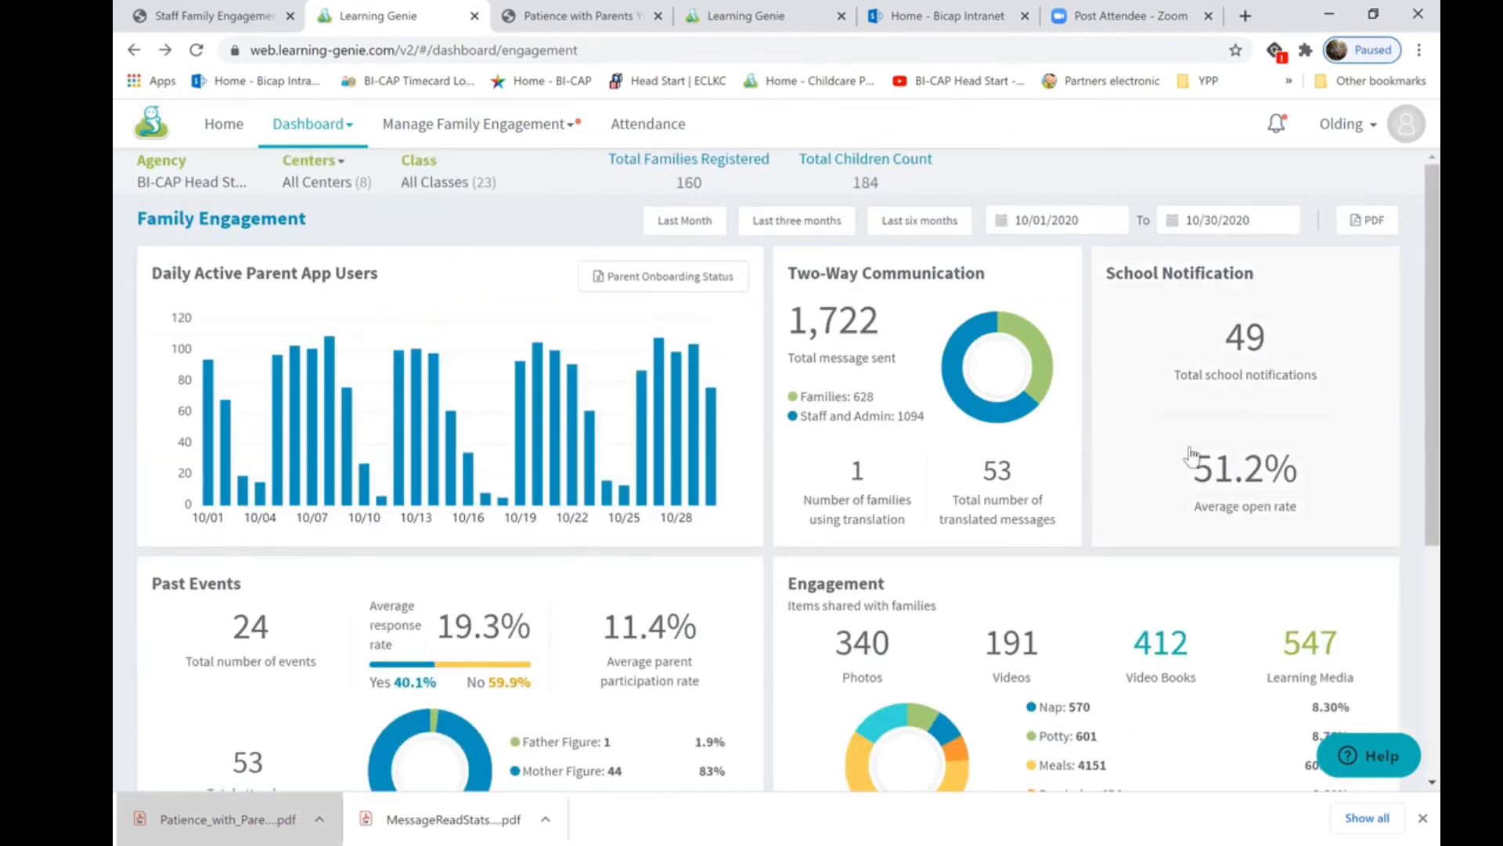
Step: Review the School Notification message list and go back to the family engagement dashboard
left_click(1361, 438)
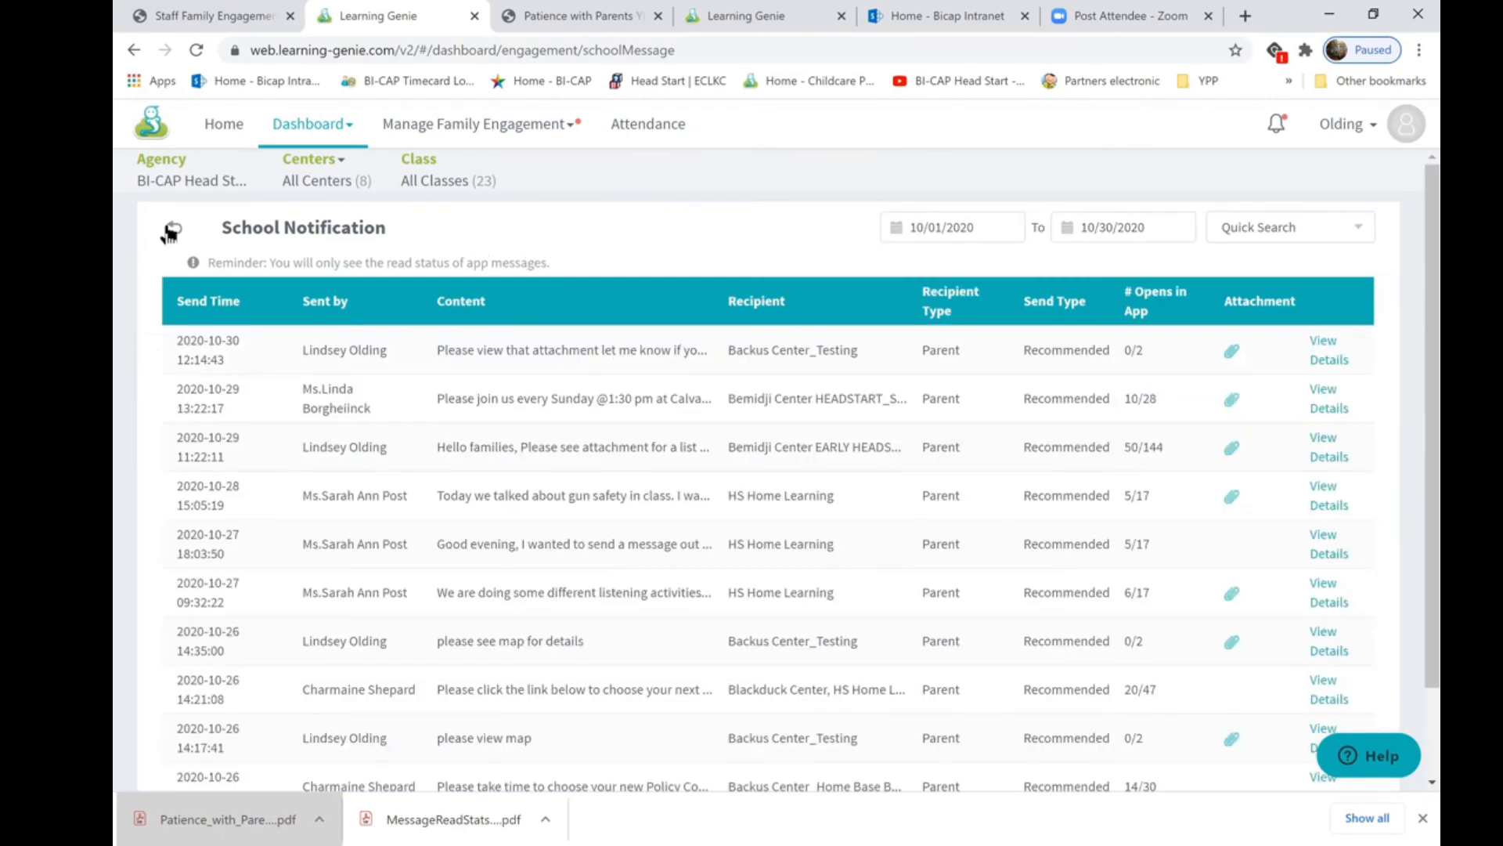
left_click(172, 229)
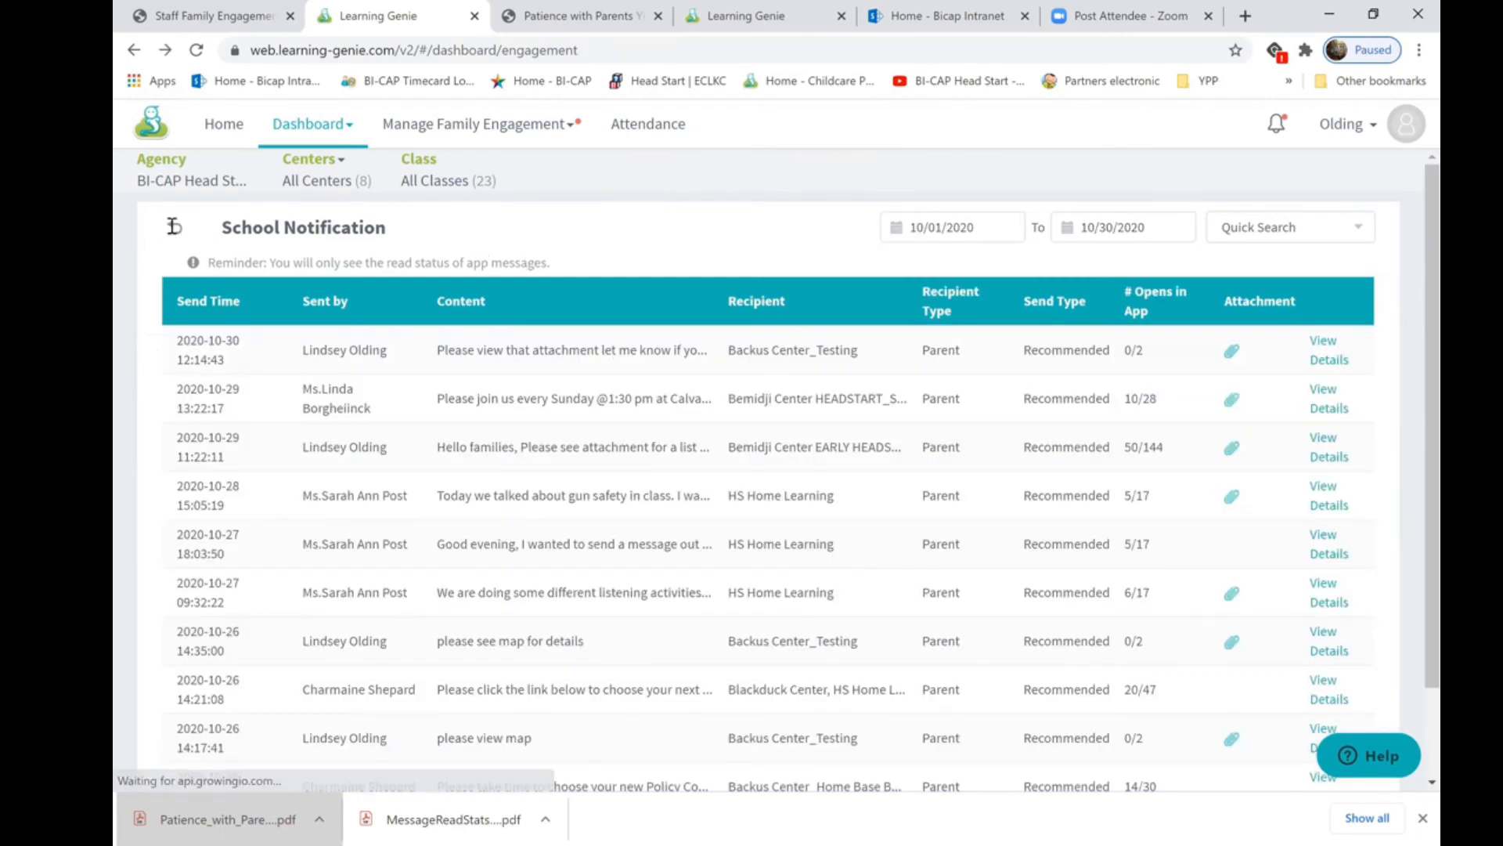